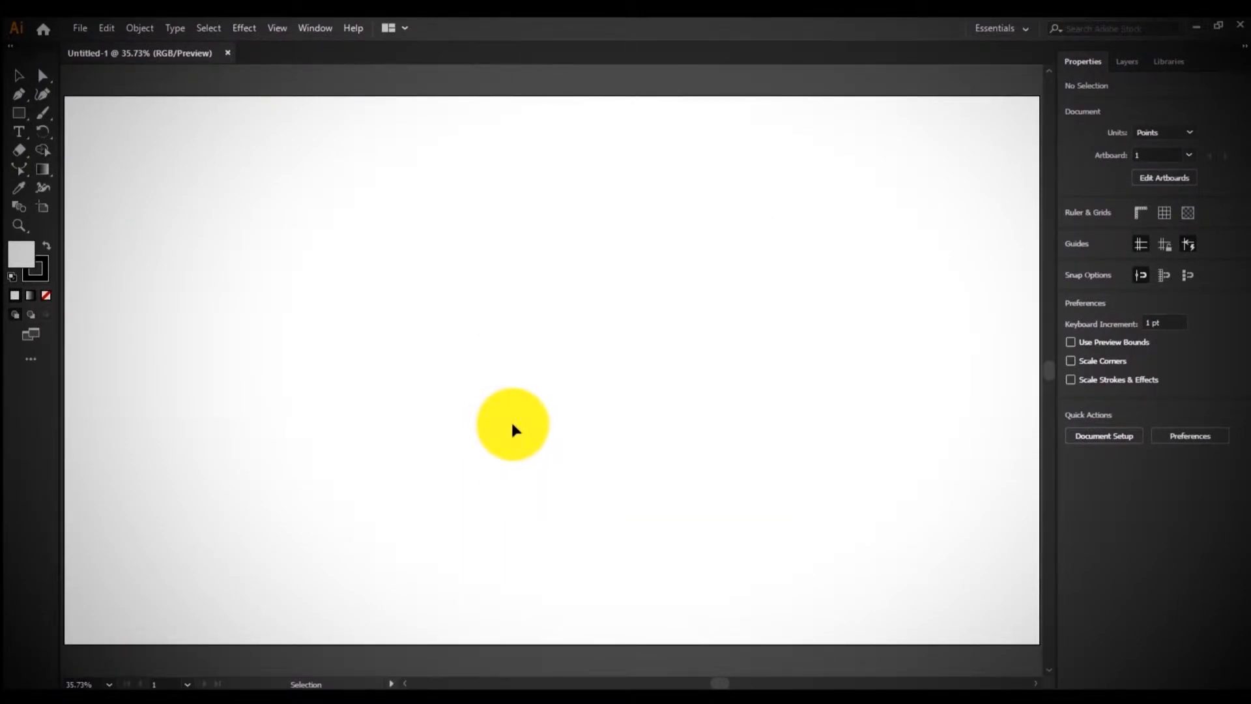
Create point text reading "Test Text" on the artboard and move it slightly up and to the right.
key(t)
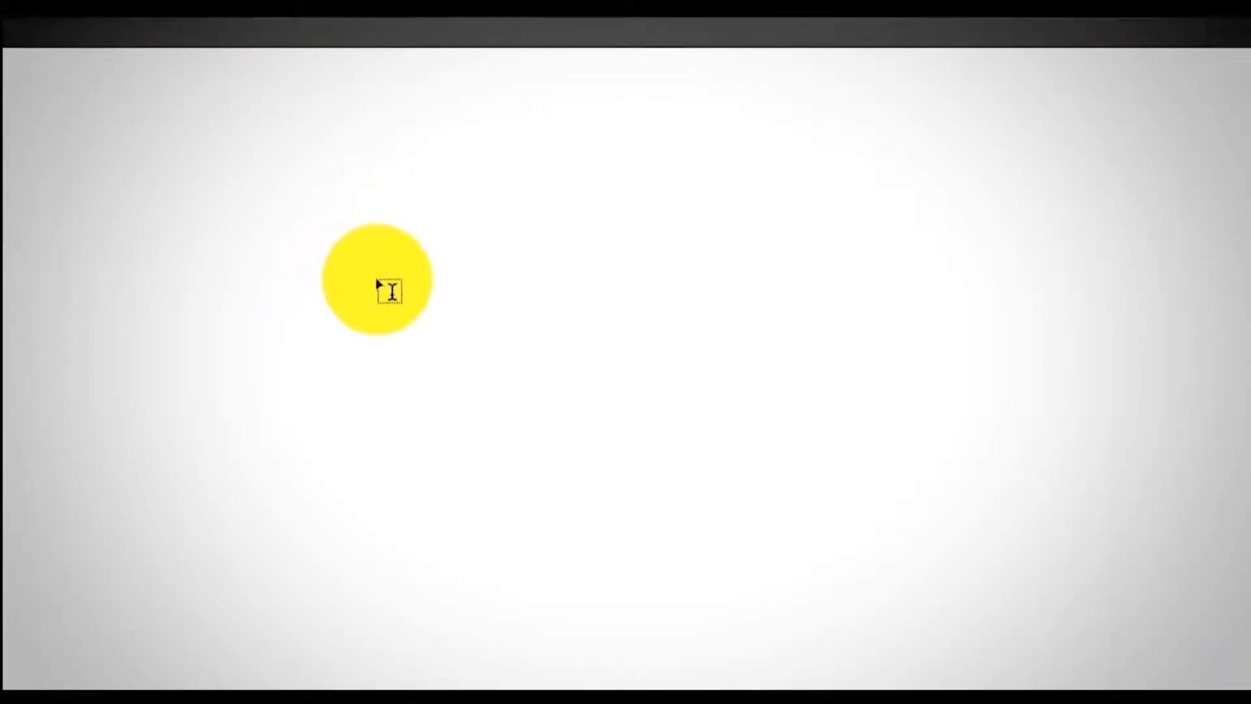
click(384, 287)
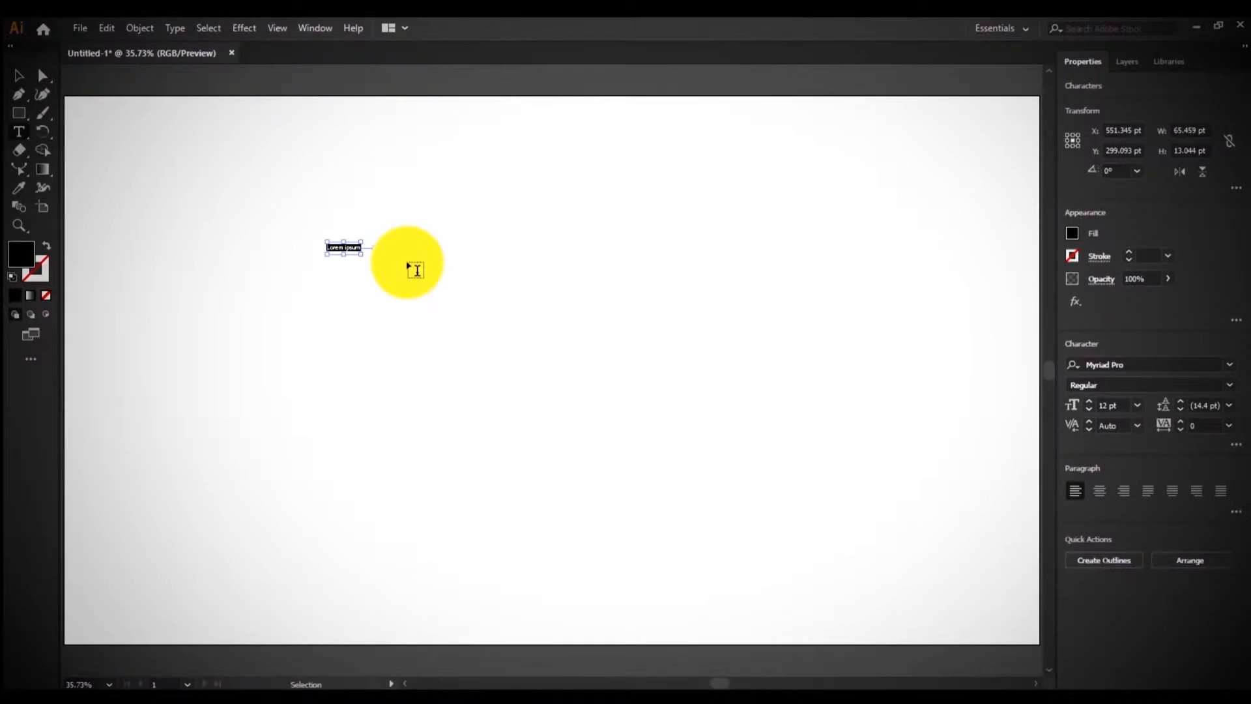
key(ctrl+equal)
key(ctrl+equal)
key(ctrl+equal)
key(ctrl+equal)
key(ctrl+equal)
key(ctrl+equal)
key(ctrl+equal)
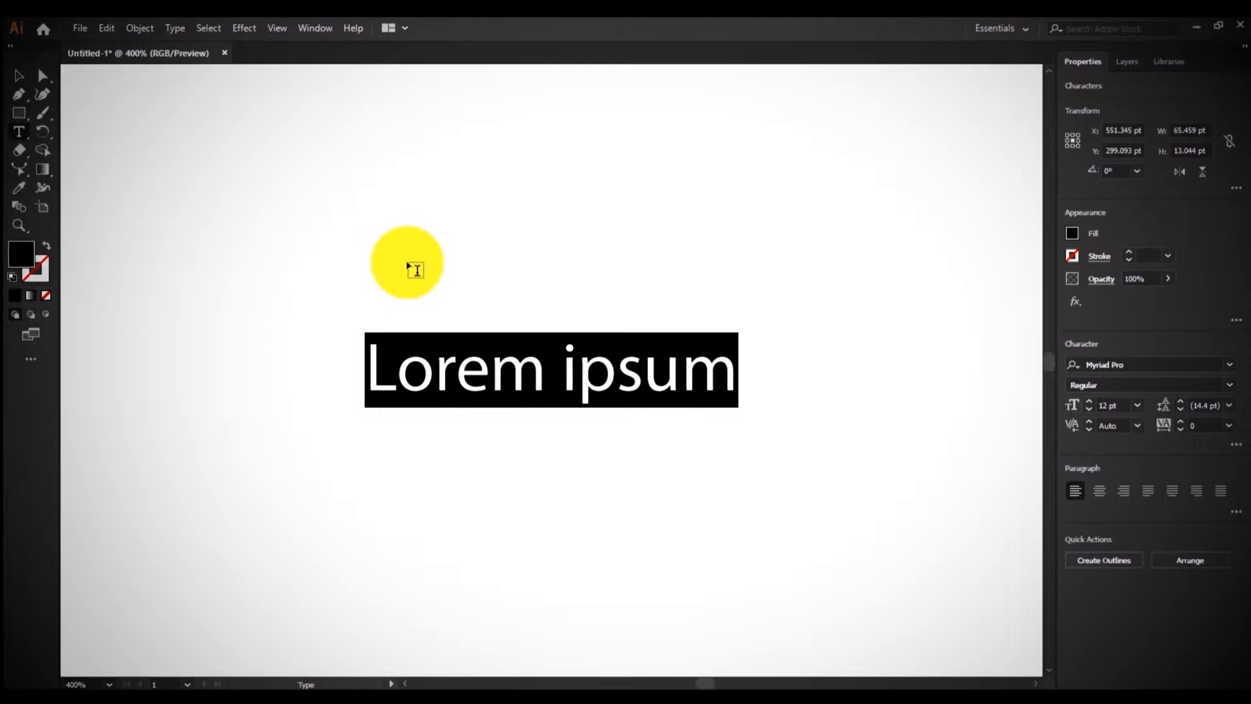
key(BackSpace)
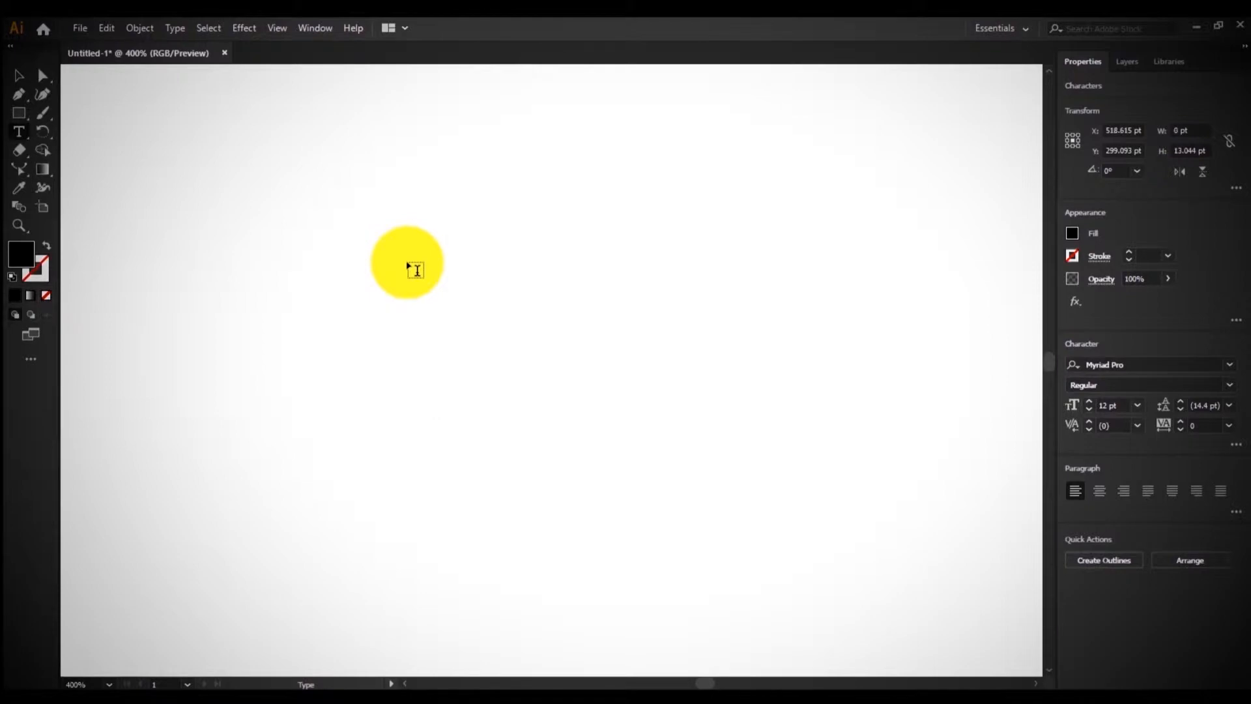
text(Test)
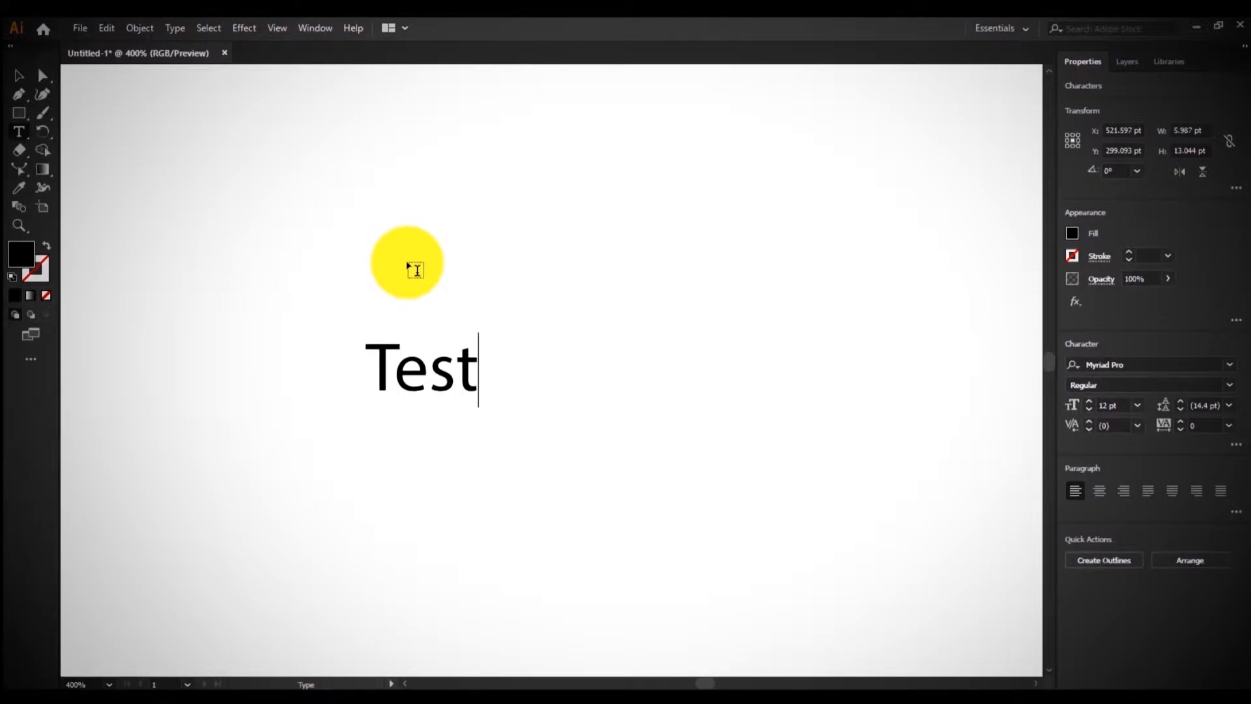
text( Text)
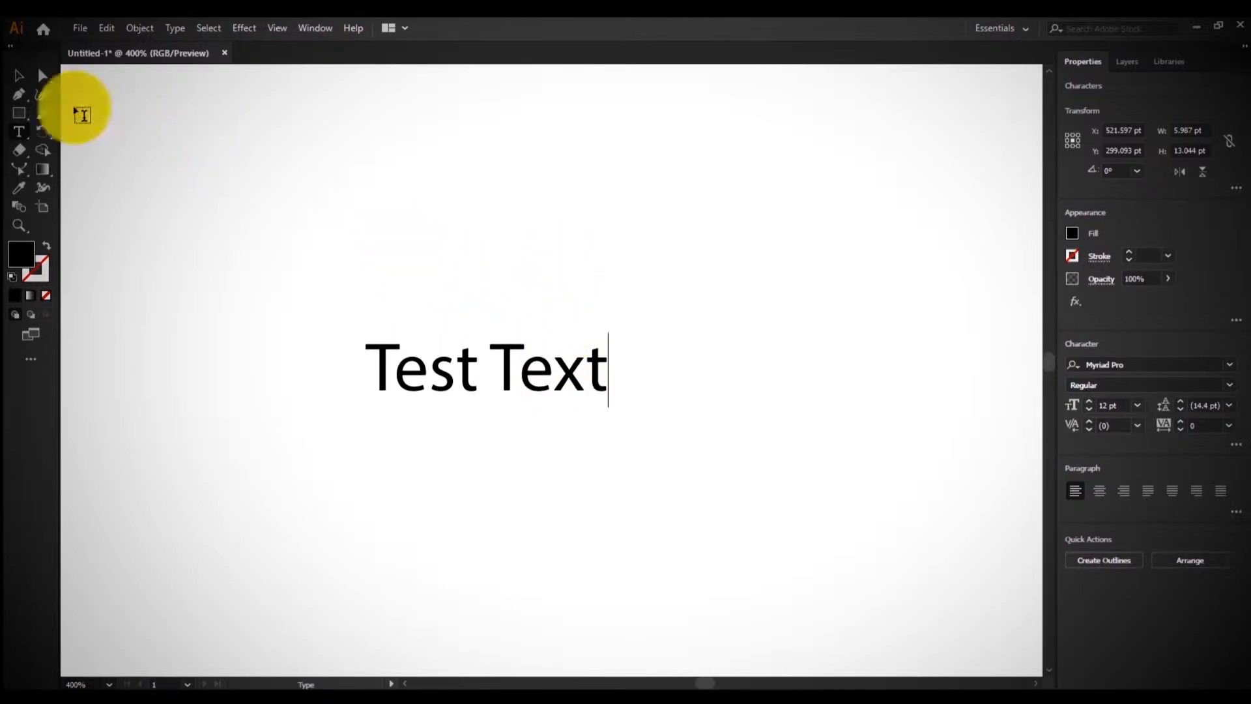
click(19, 76)
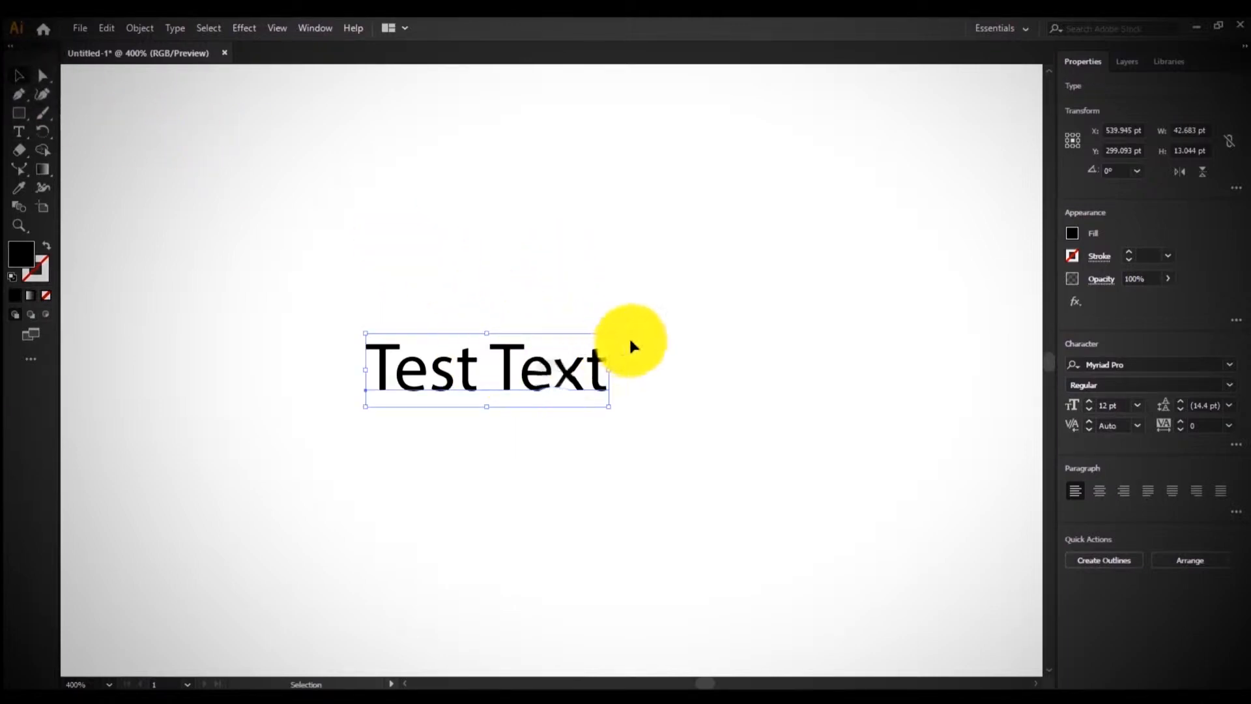
drag(559, 371, 635, 297)
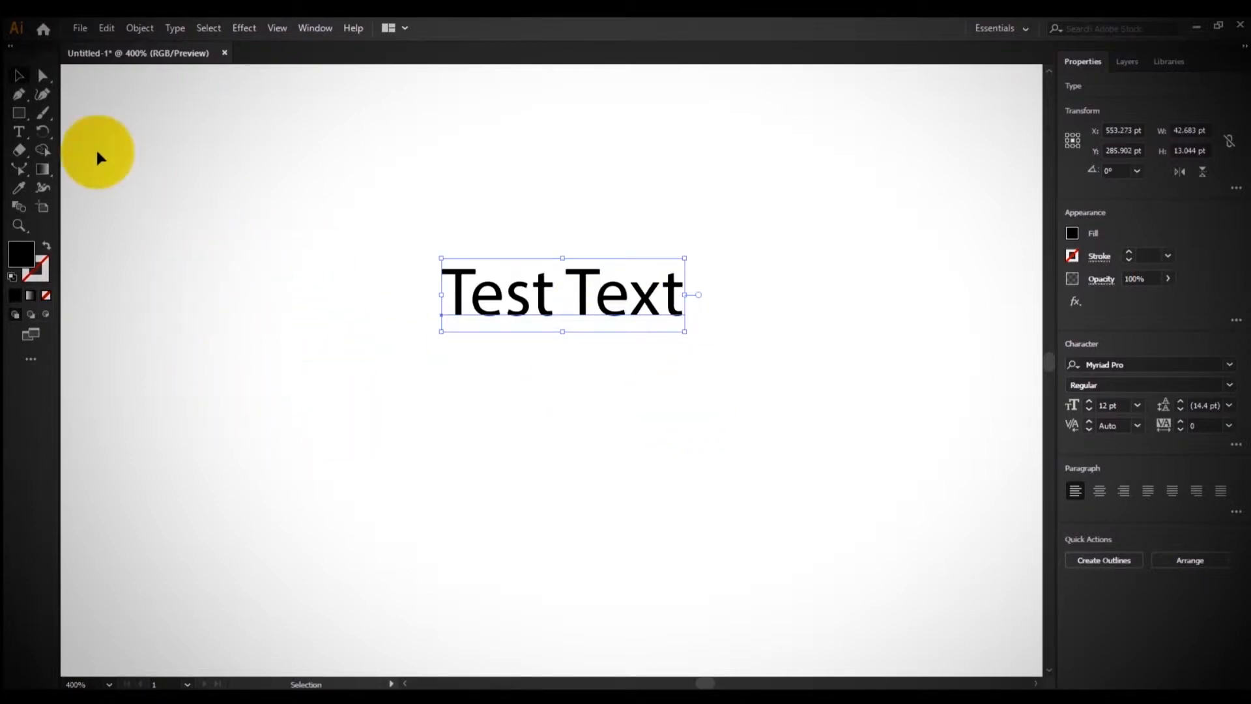
Add a second point text below it with two lines: "This is line 1" and "This is line 2".
click(19, 131)
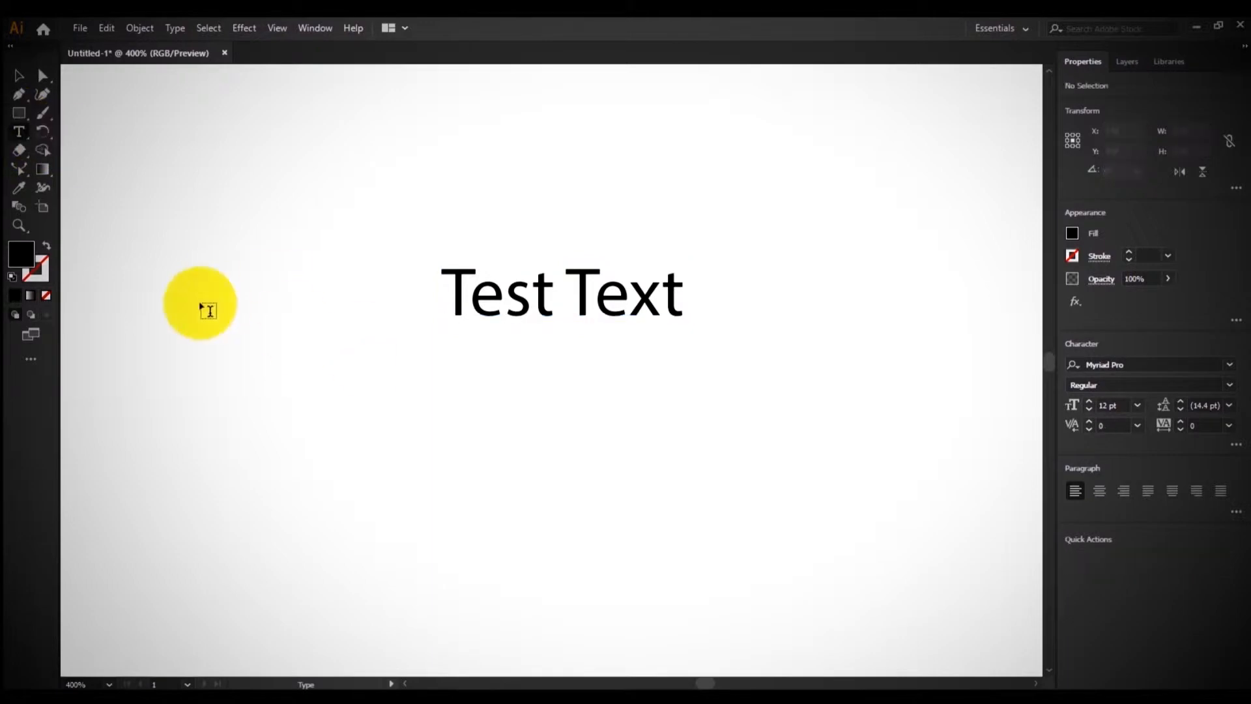
click(215, 382)
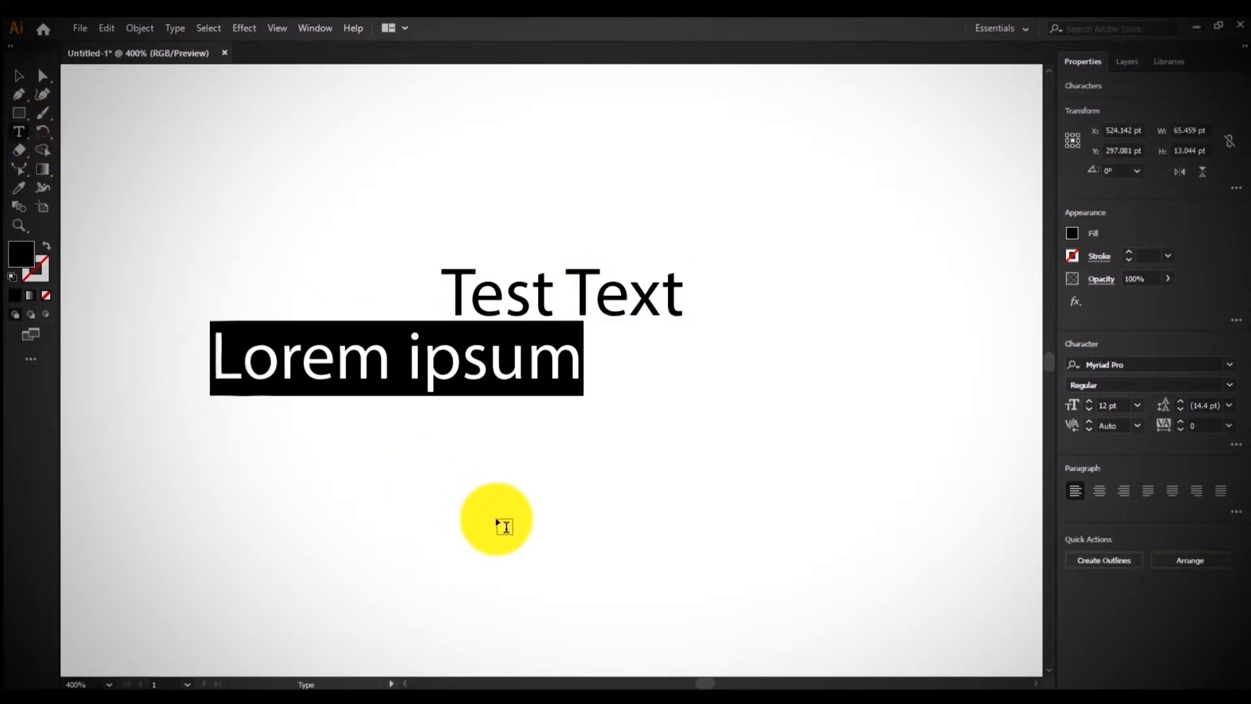
text(This is line 1)
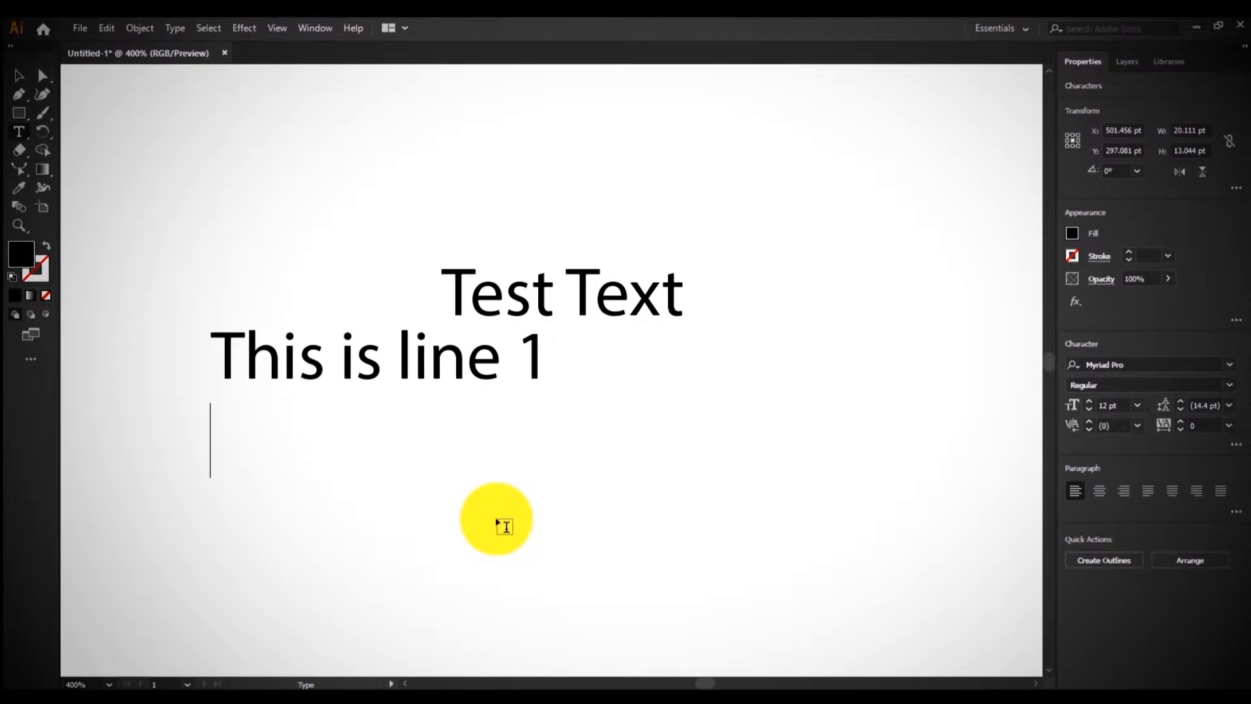
text(This is line 2)
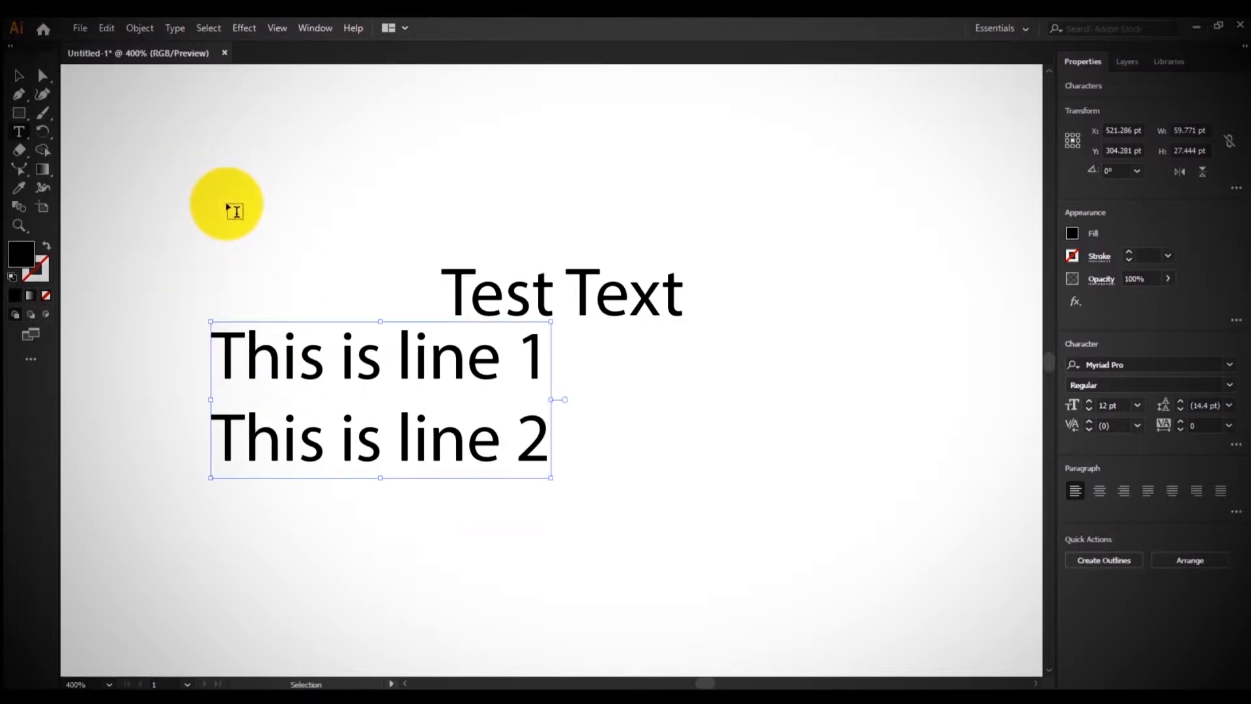
Delete both text objects so the artboard is empty.
key(ctrl+a)
key(BackSpace)
key(Escape)
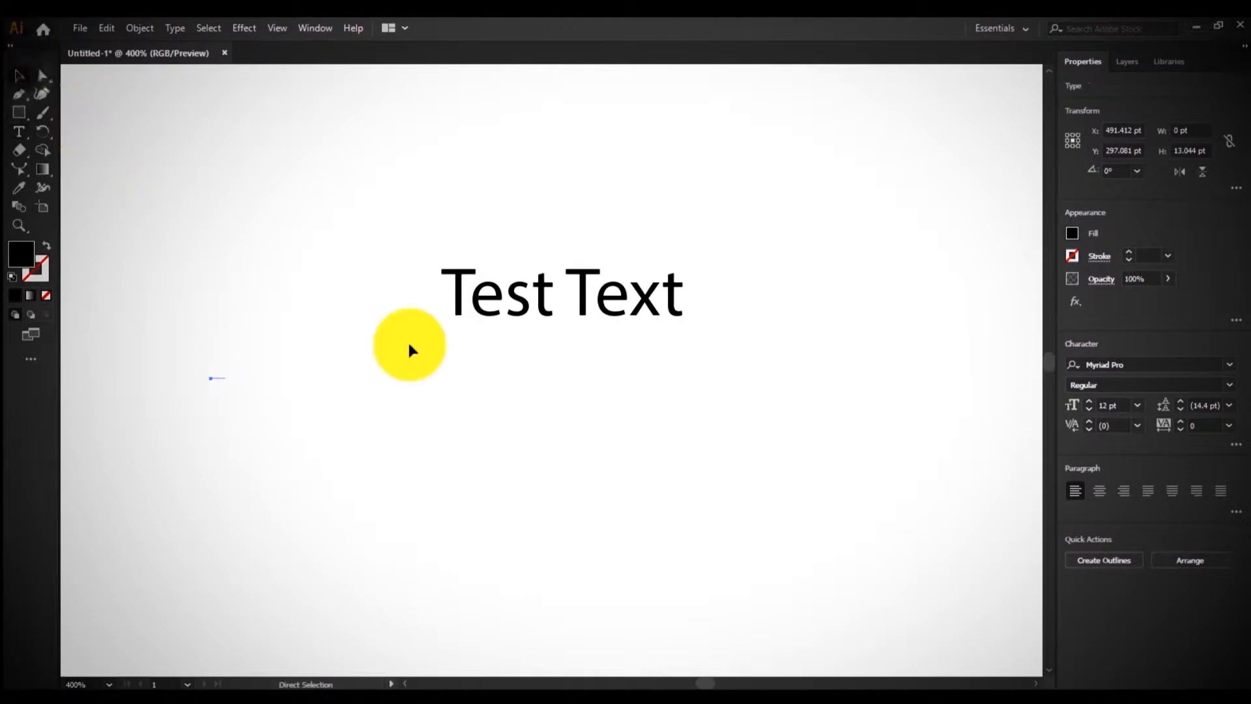
key(v)
key(ctrl+a)
key(Delete)
key(ctrl+0)
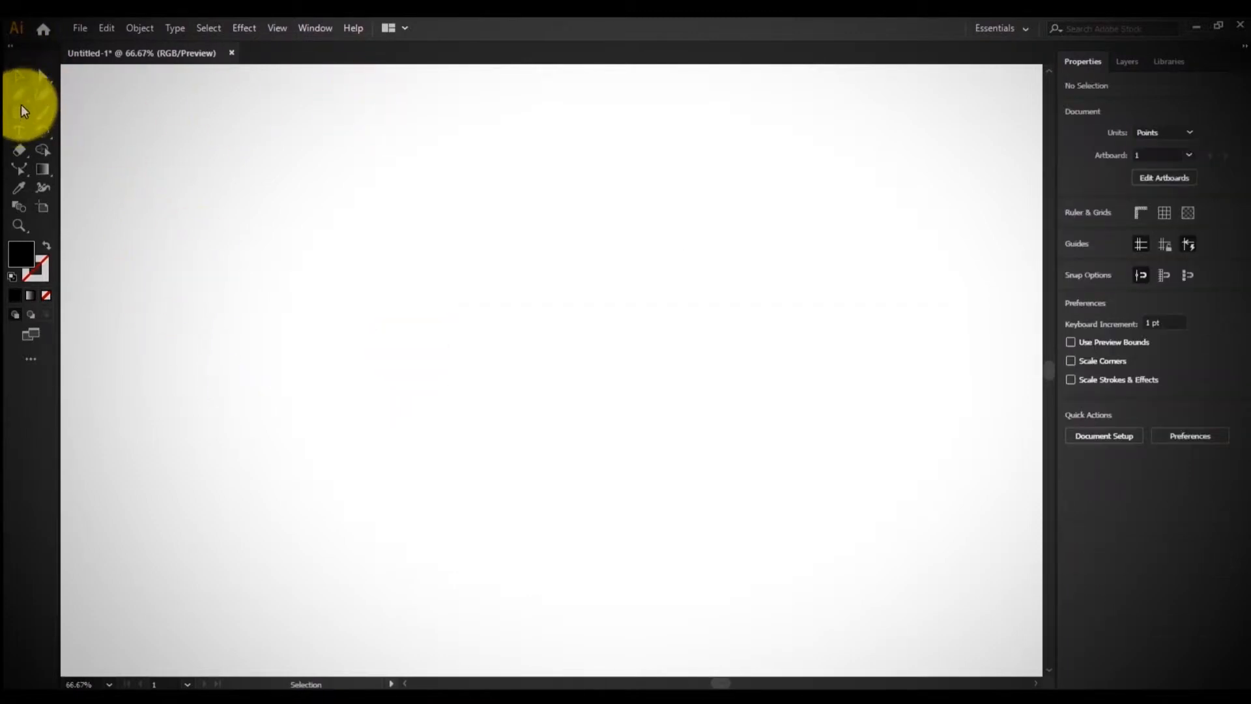
Create an area text frame about 508 by 603 pt and replace its placeholder text with random filler characters.
key(t)
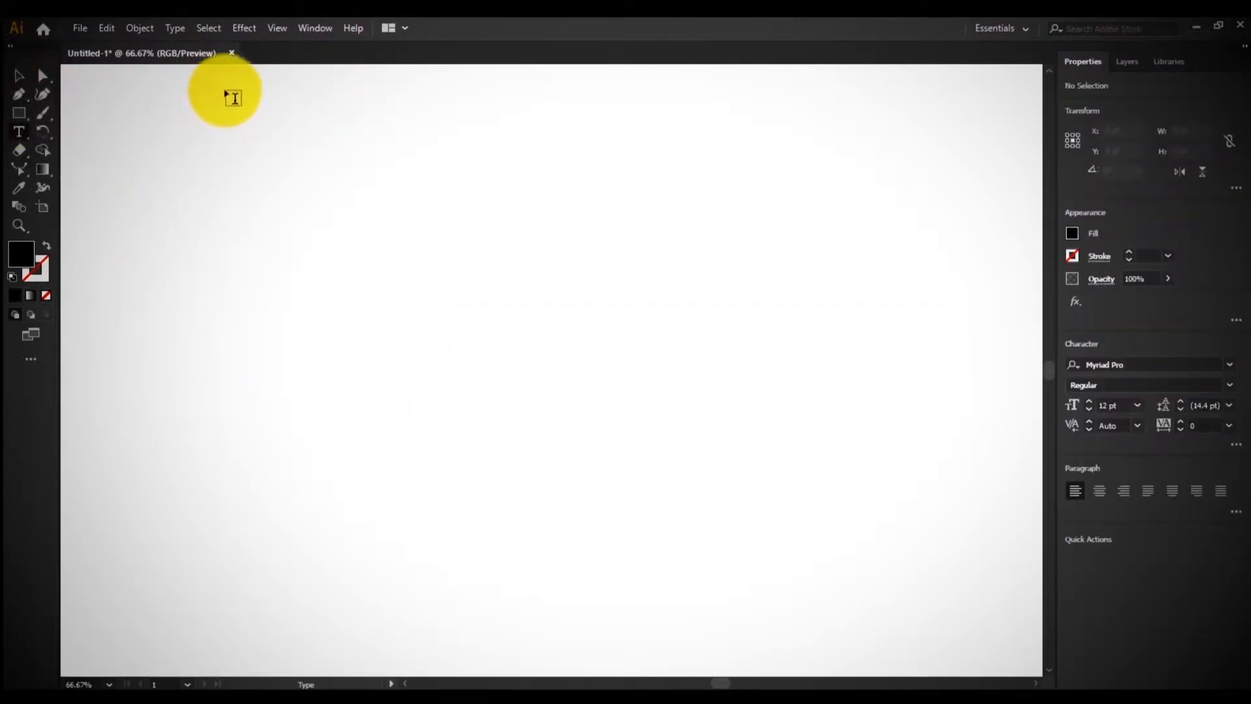
drag(231, 92, 709, 653)
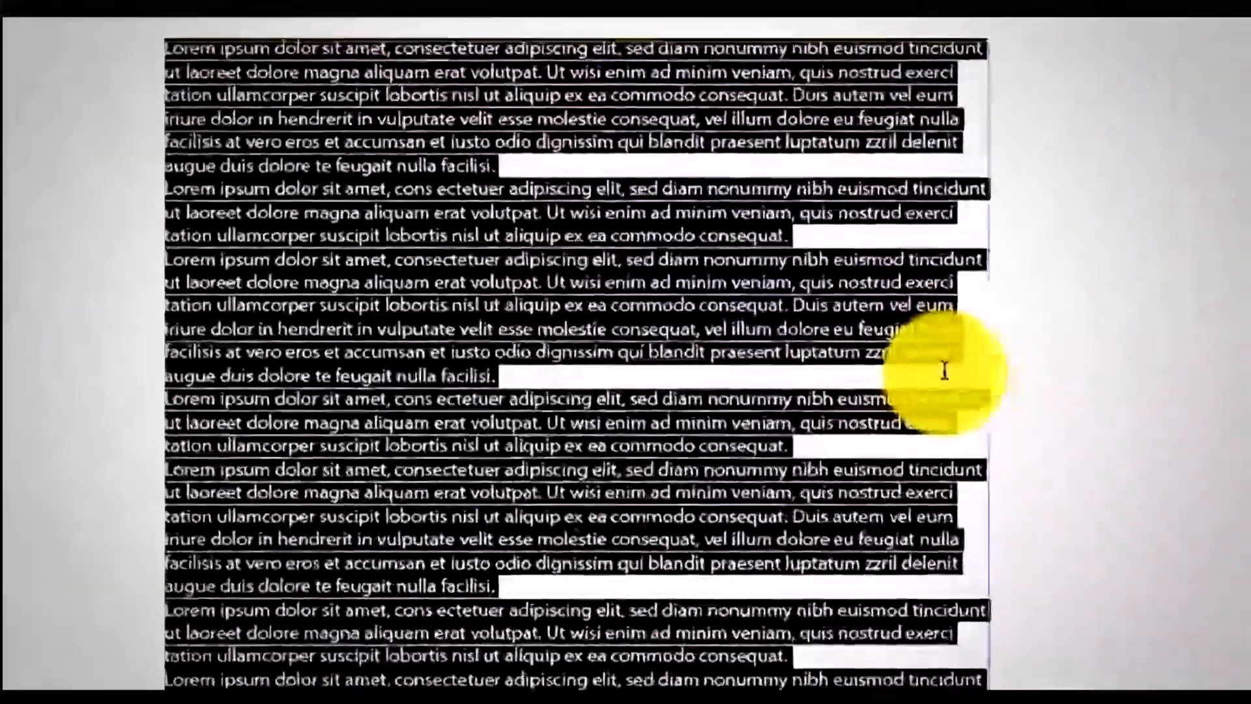
text(augdruwuhfohirohsioghriohg ihgioh ri gsdrg ihiog hrio hiehgi roih ewioh riehwro)
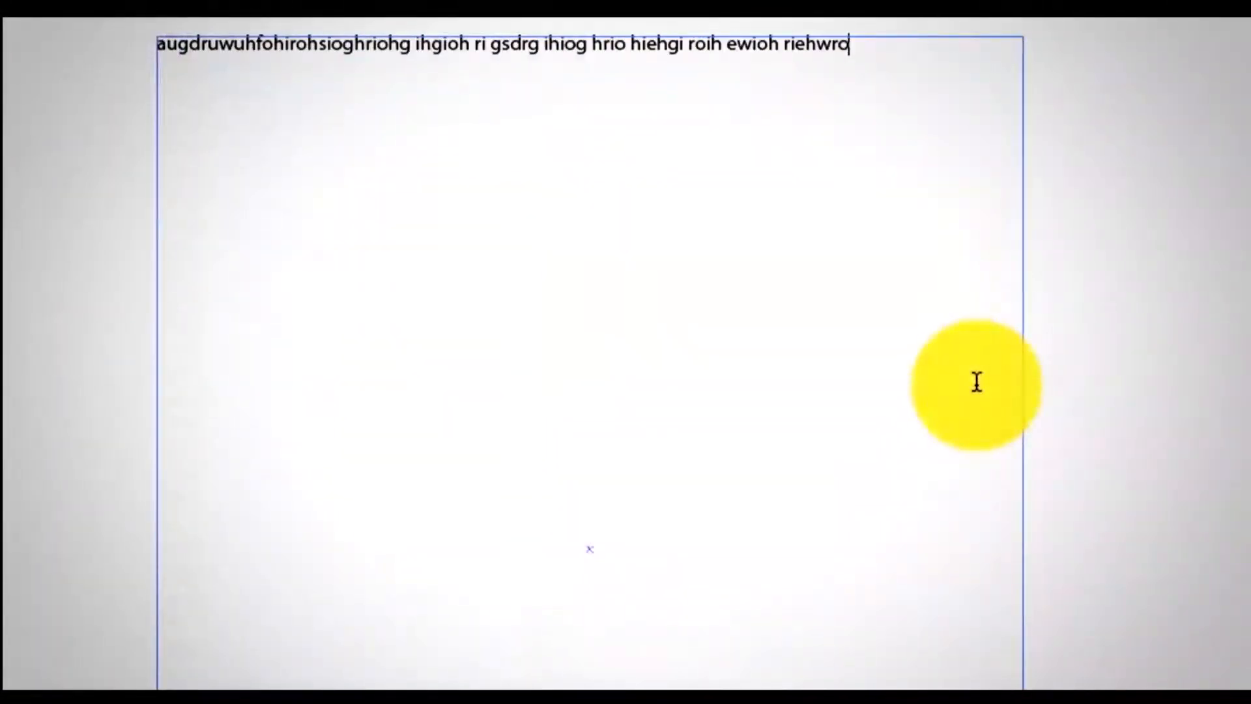
text(ghweriohg iehigh hewioghior ghie whg eh ghei hi hwrieghio hio h iiwe ghih hwegohgiherigh)
Copy the filler text and paste it repeatedly until it fills the text frame, and finish editing.
key(ctrl+a)
key(ctrl+c)
key(ctrl+v)
key(ctrl+v)
key(ctrl+v)
key(ctrl+v)
key(ctrl+v)
key(ctrl+v)
key(ctrl+v)
key(ctrl+v)
key(ctrl+v)
key(ctrl+v)
key(ctrl+v)
key(ctrl+v)
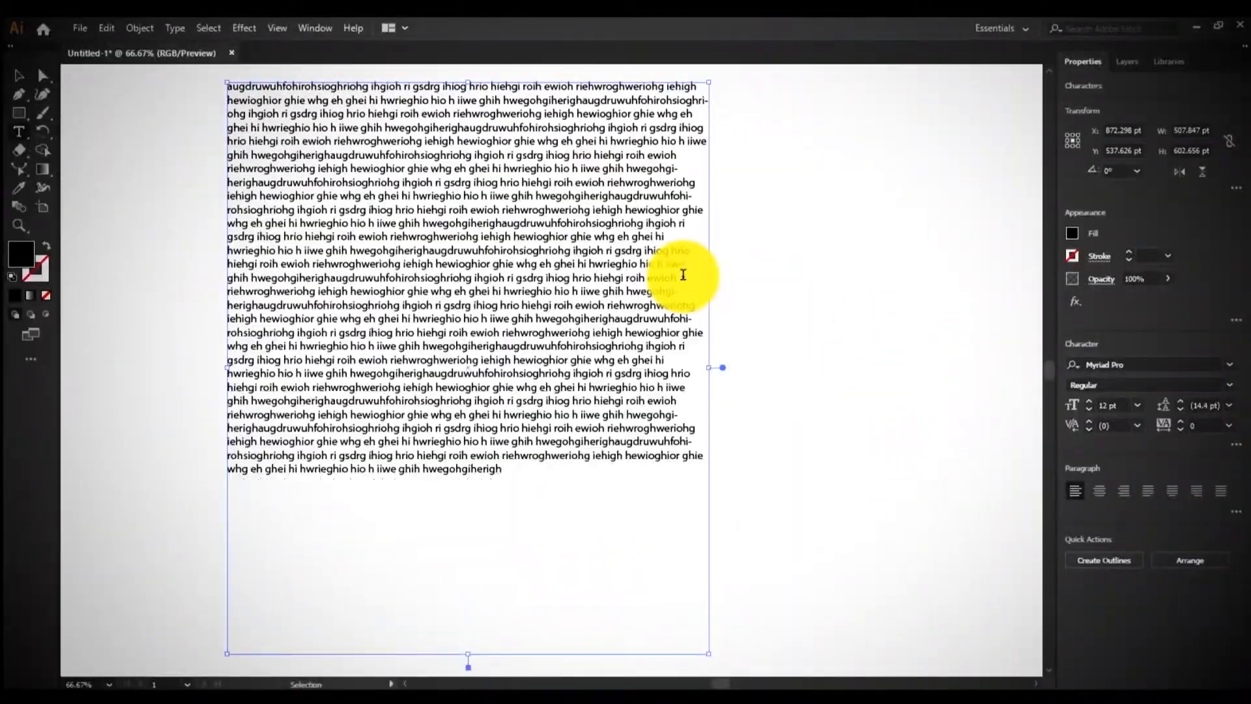
key(ctrl+v)
key(ctrl+v)
key(ctrl+v)
key(ctrl+v)
key(ctrl+v)
key(ctrl+v)
key(ctrl+v)
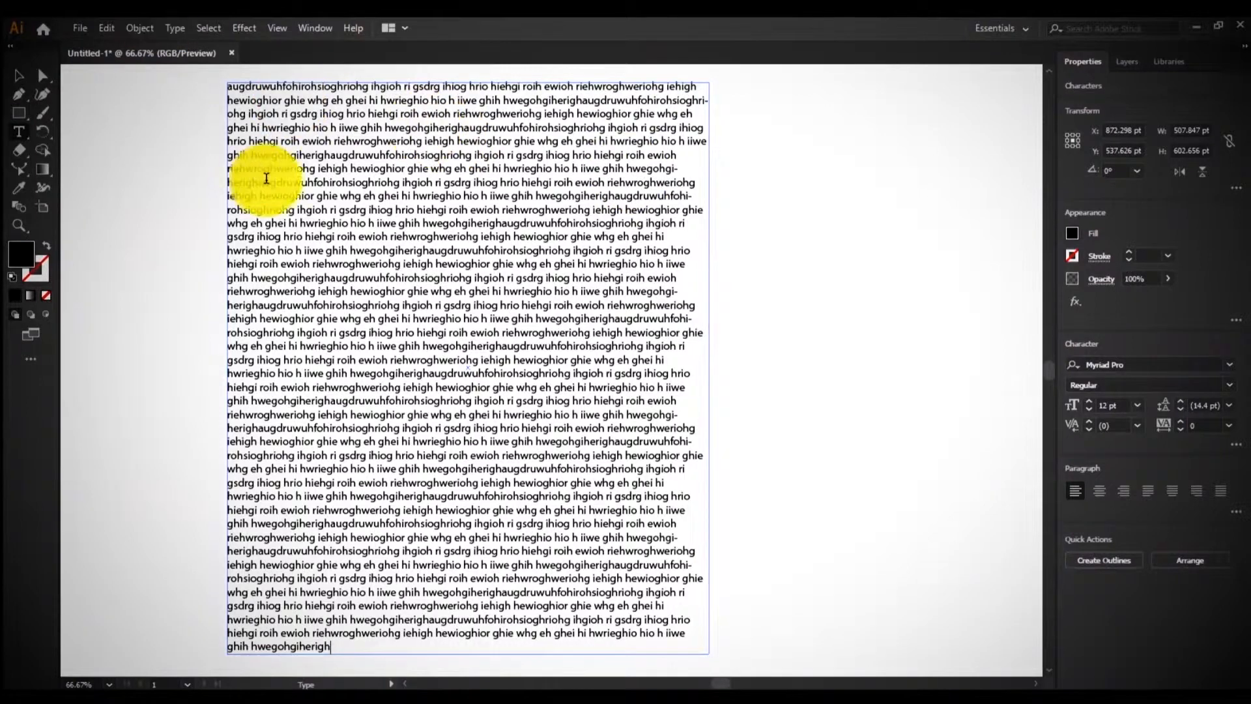
key(Escape)
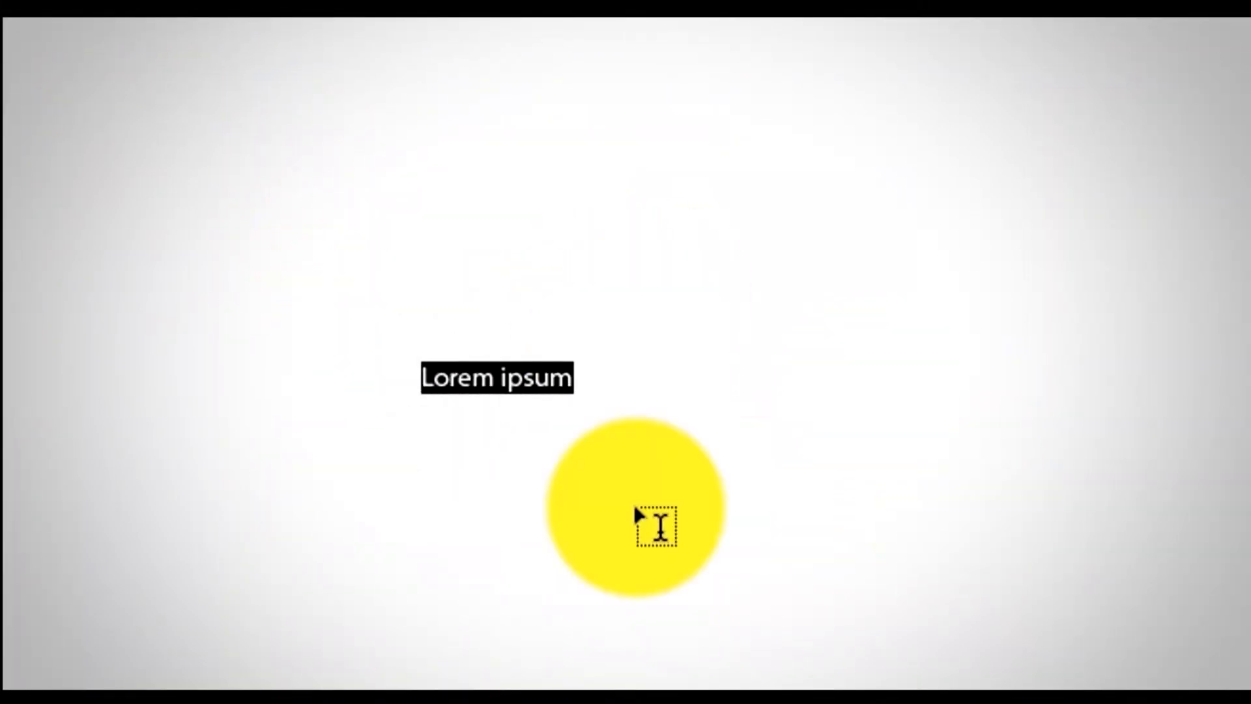
Create point text reading "Test Text" and scale it up proportionally to about 367 by 112 pt.
text(Test Text)
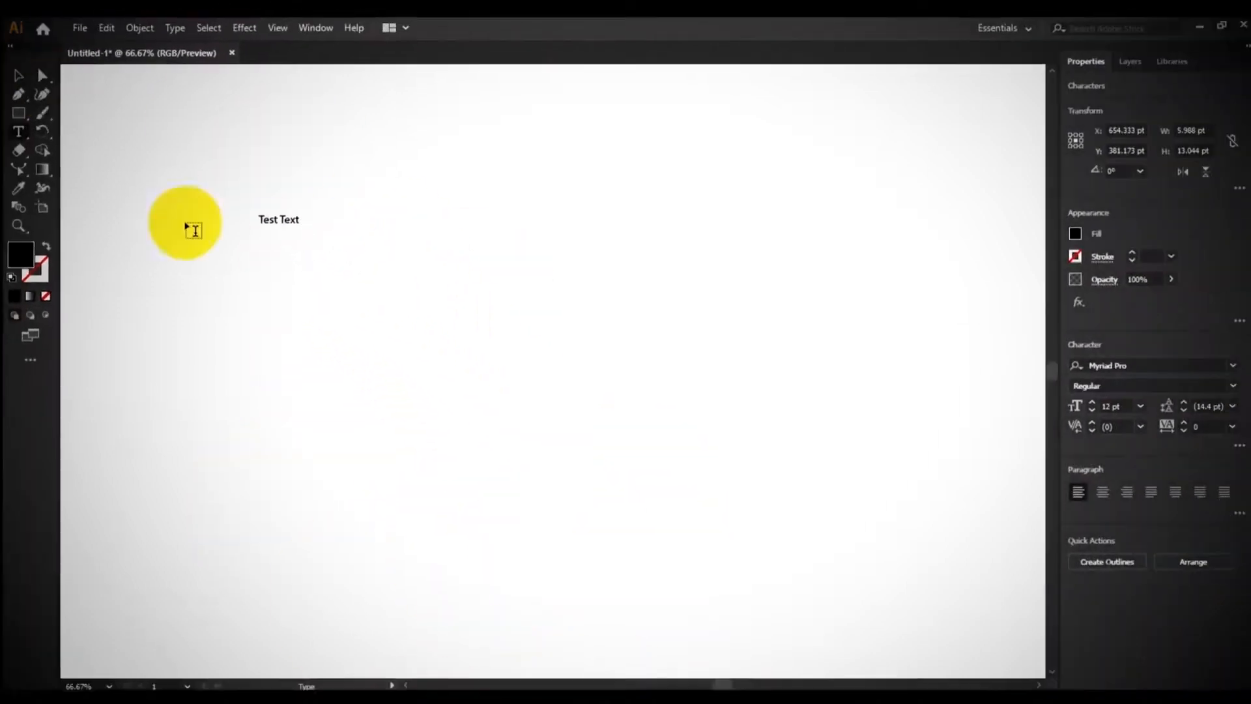
click(17, 75)
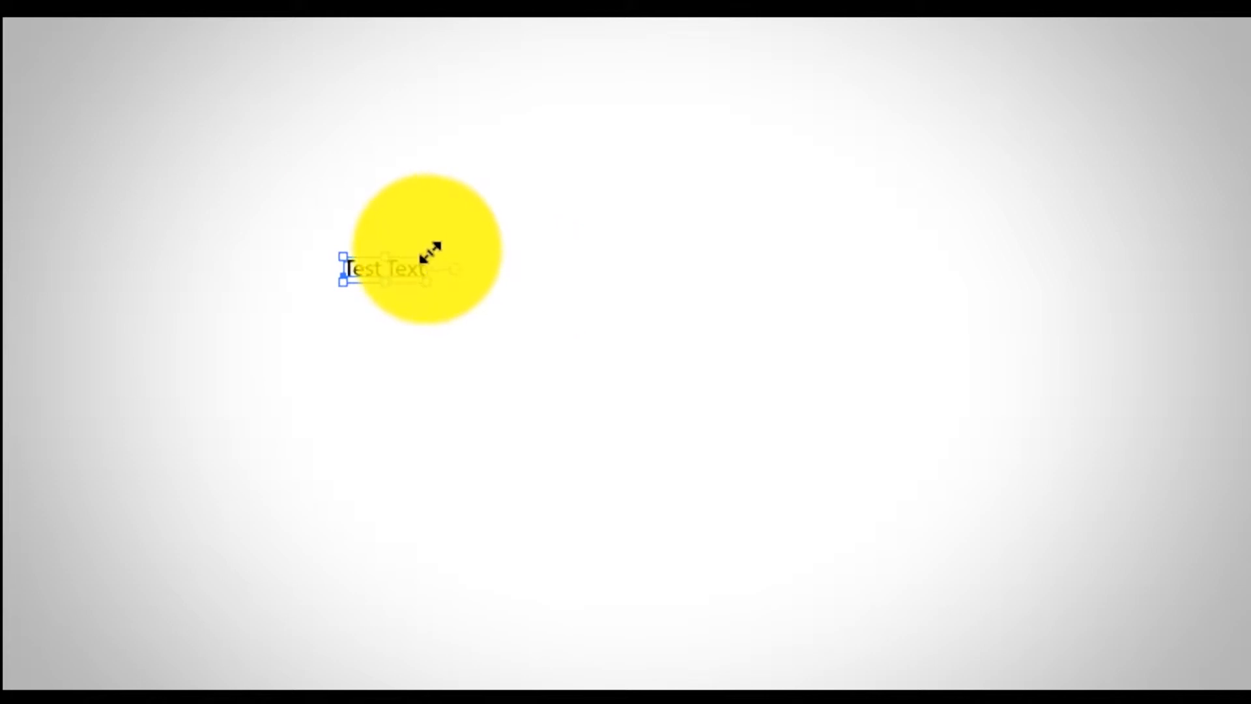
drag(431, 253, 811, 0)
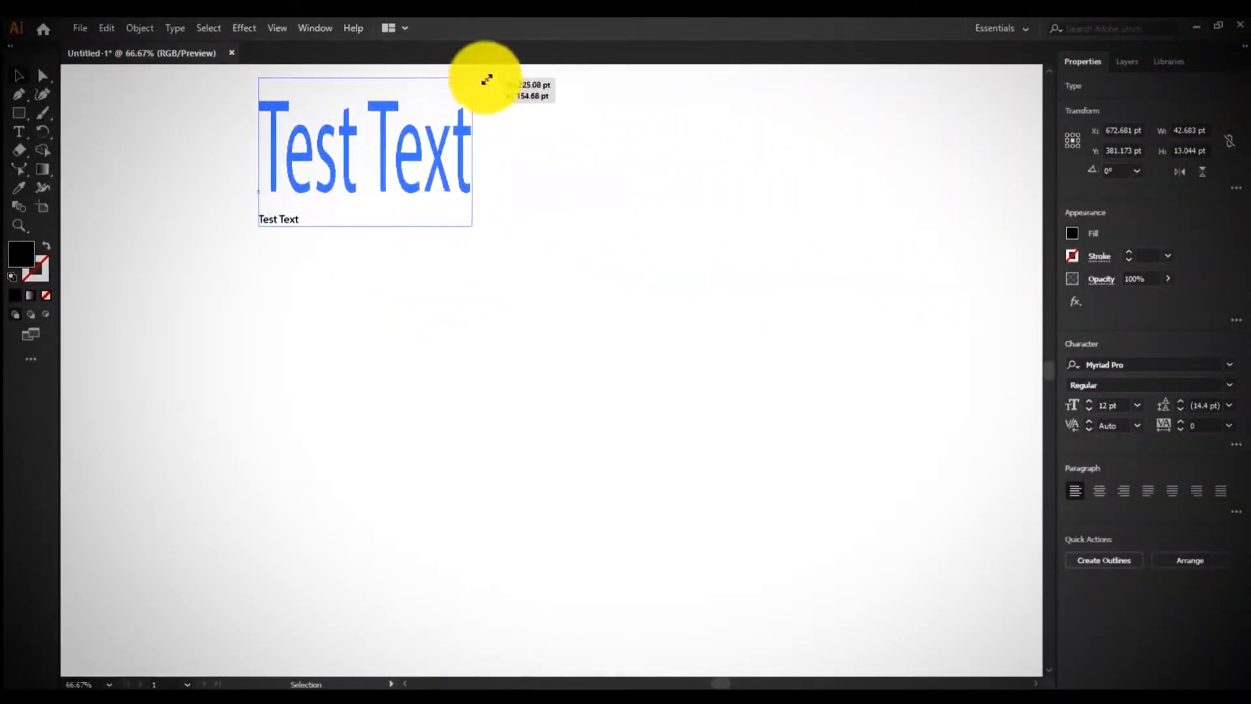
drag(487, 79, 615, 232)
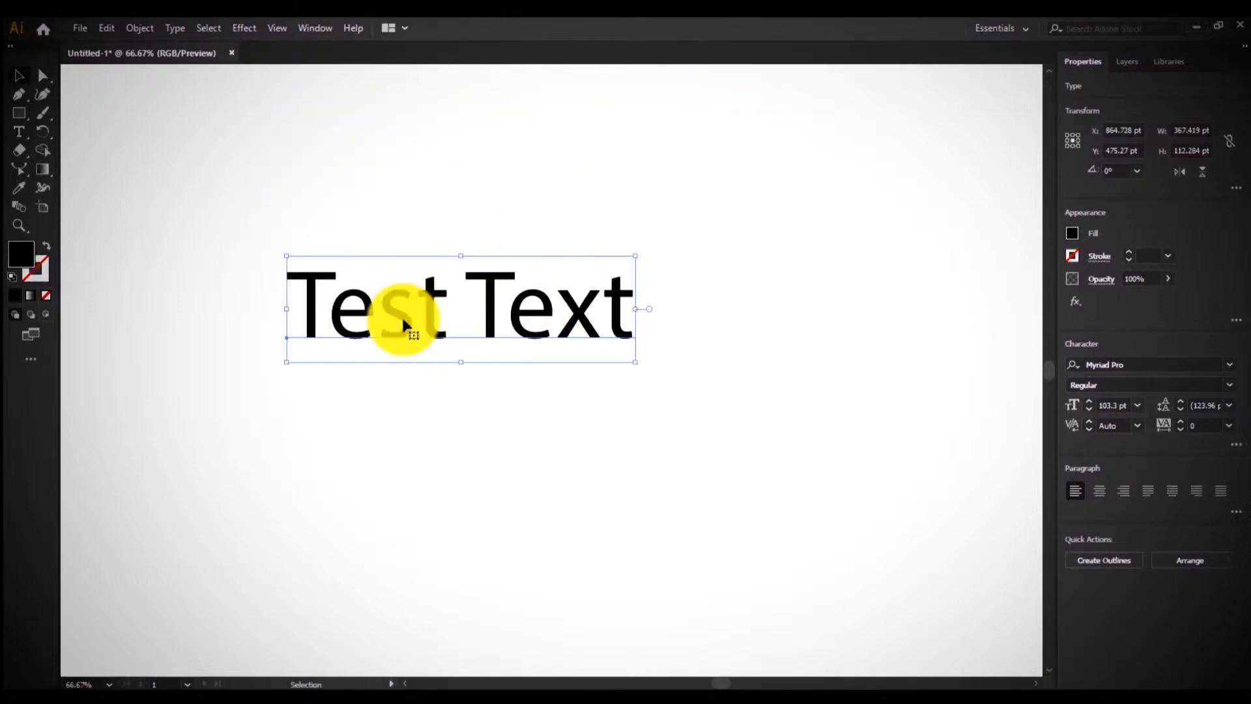
Try stretching the text vertically from its upper edge and undo the distortion.
drag(460, 256, 461, 159)
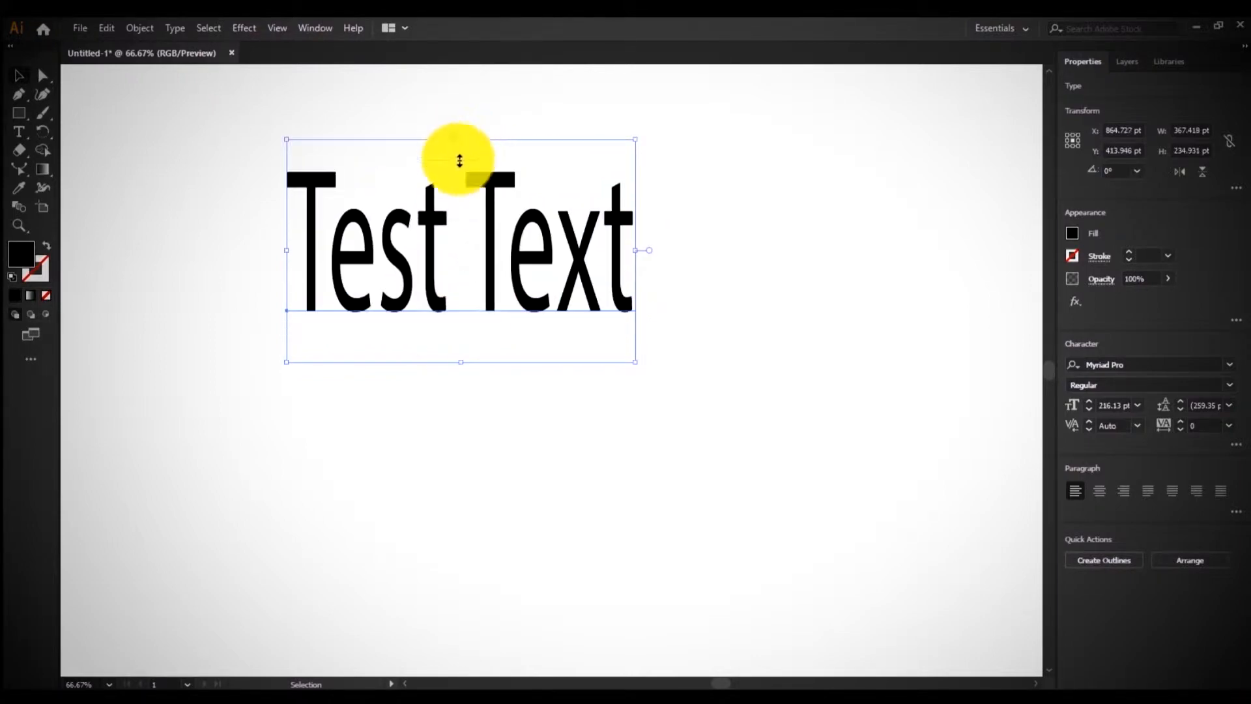
key(ctrl+z)
drag(461, 254, 463, 201)
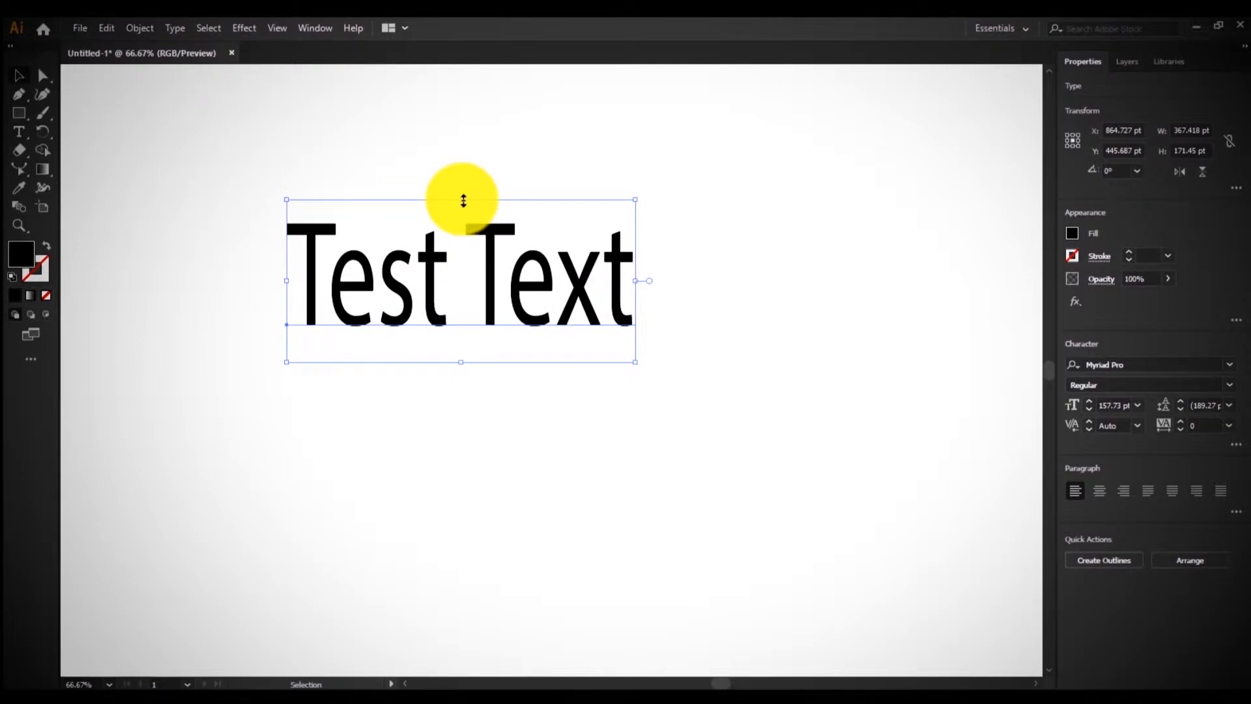
key(ctrl+z)
key(ctrl+z)
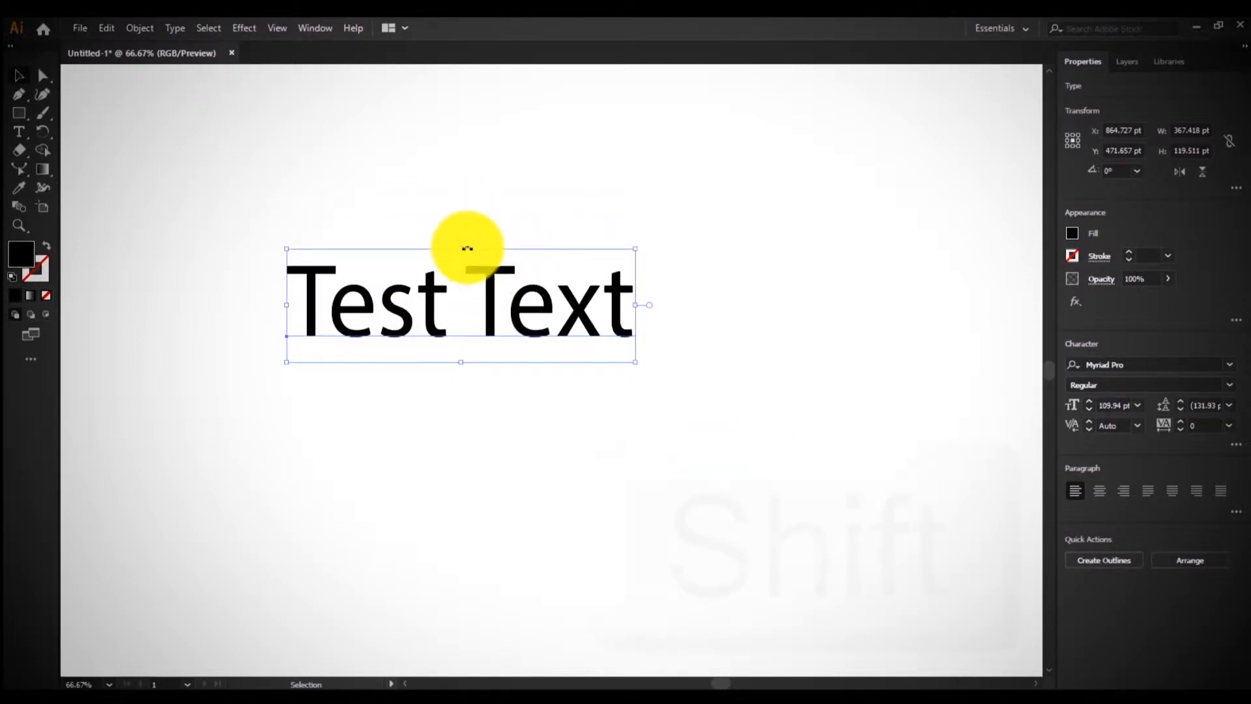
Resize the text to about 362 by 118 pt.
drag(461, 250, 480, 252)
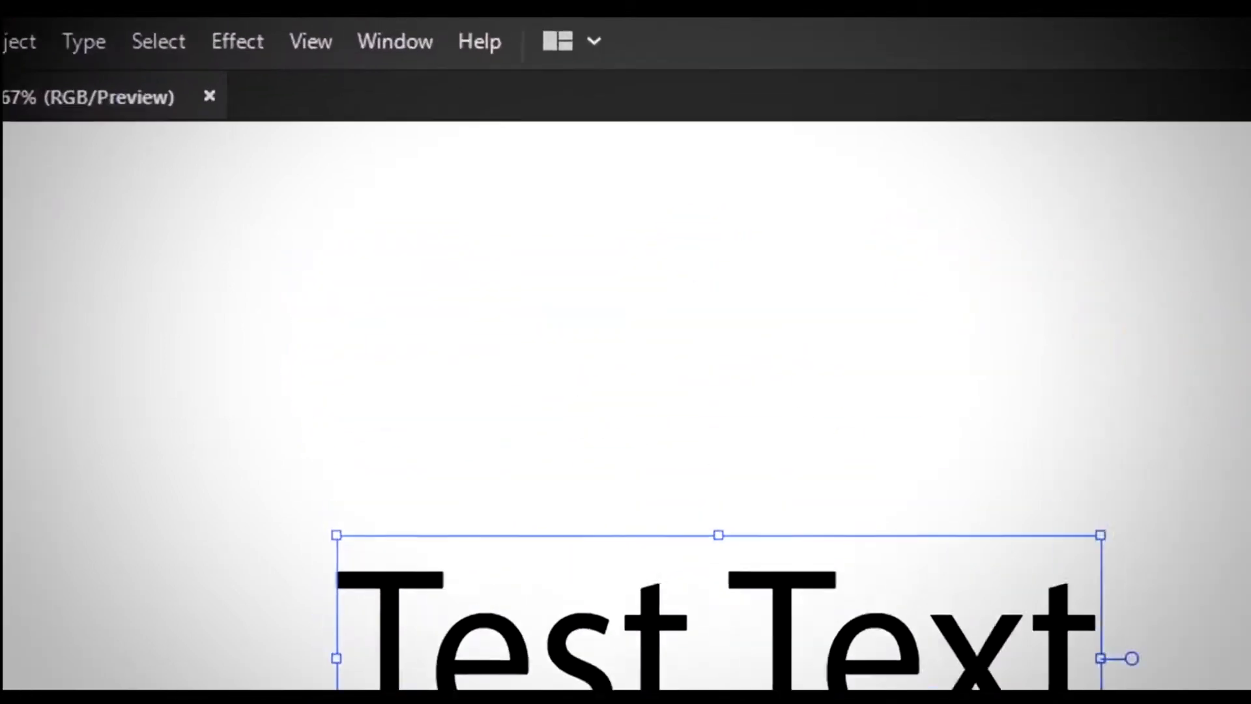
Display the Character panel and expand it to show all of its options.
click(446, 52)
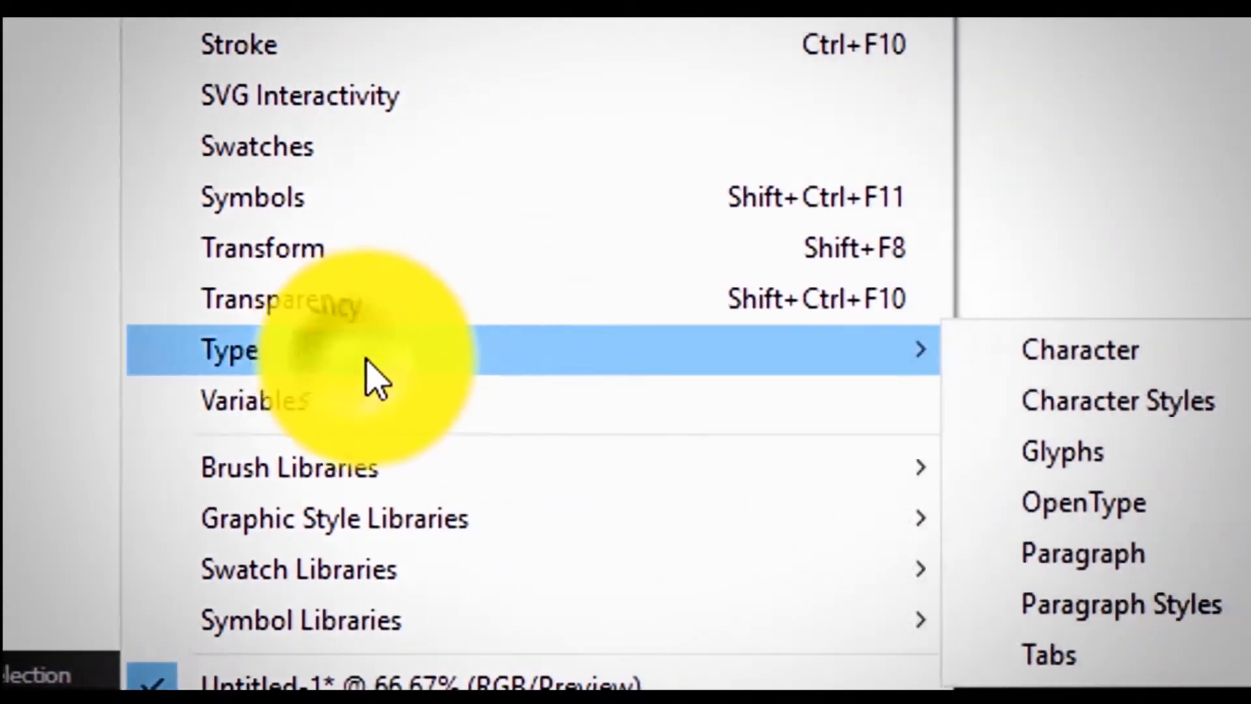
mouse_move(330, 352)
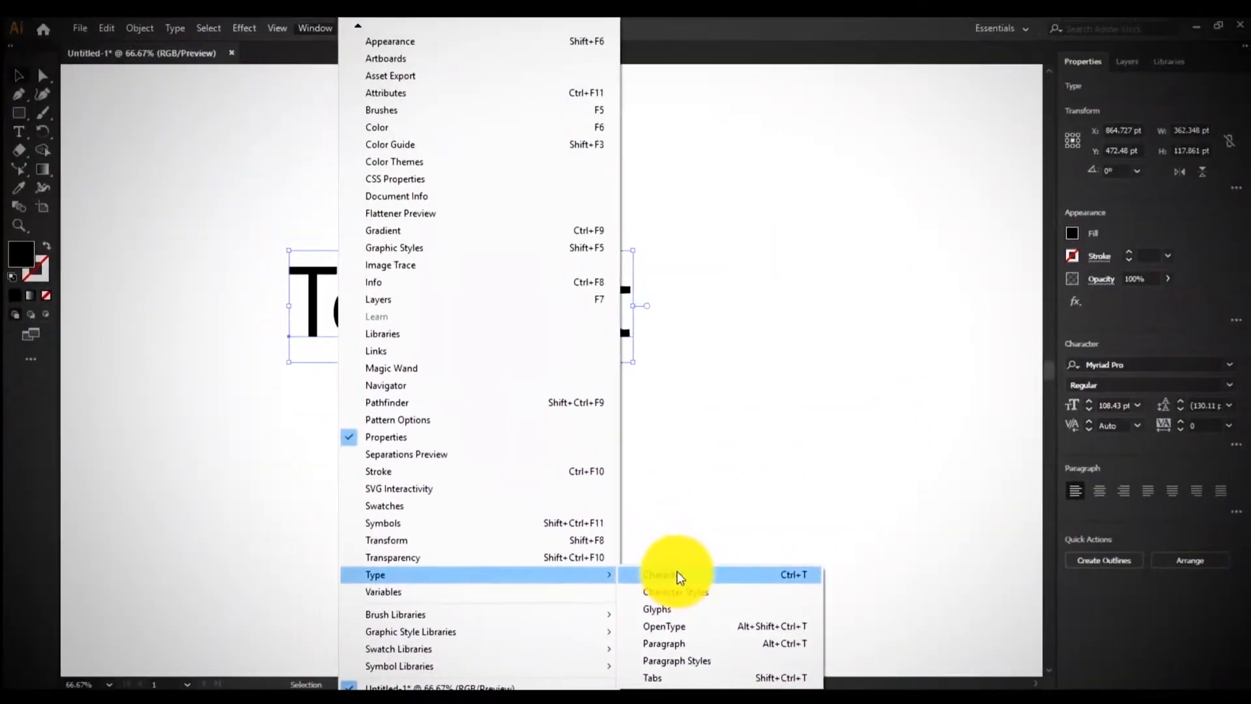
click(678, 571)
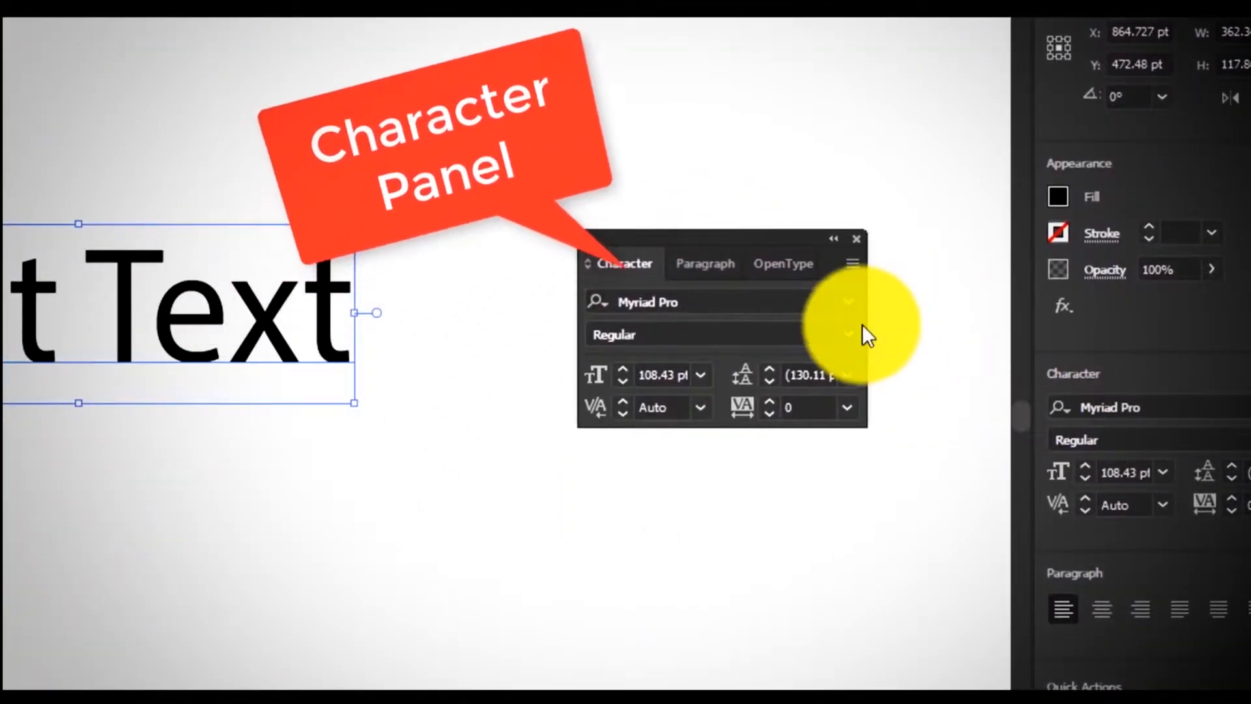
click(854, 262)
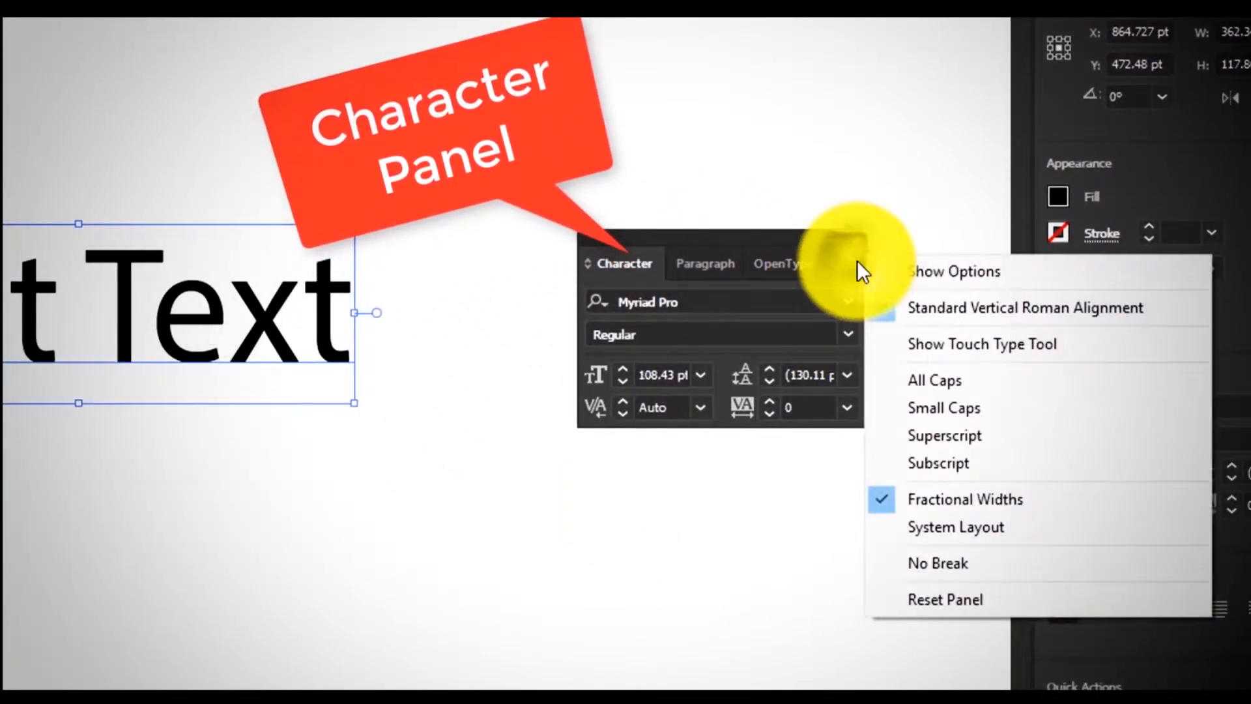
click(908, 271)
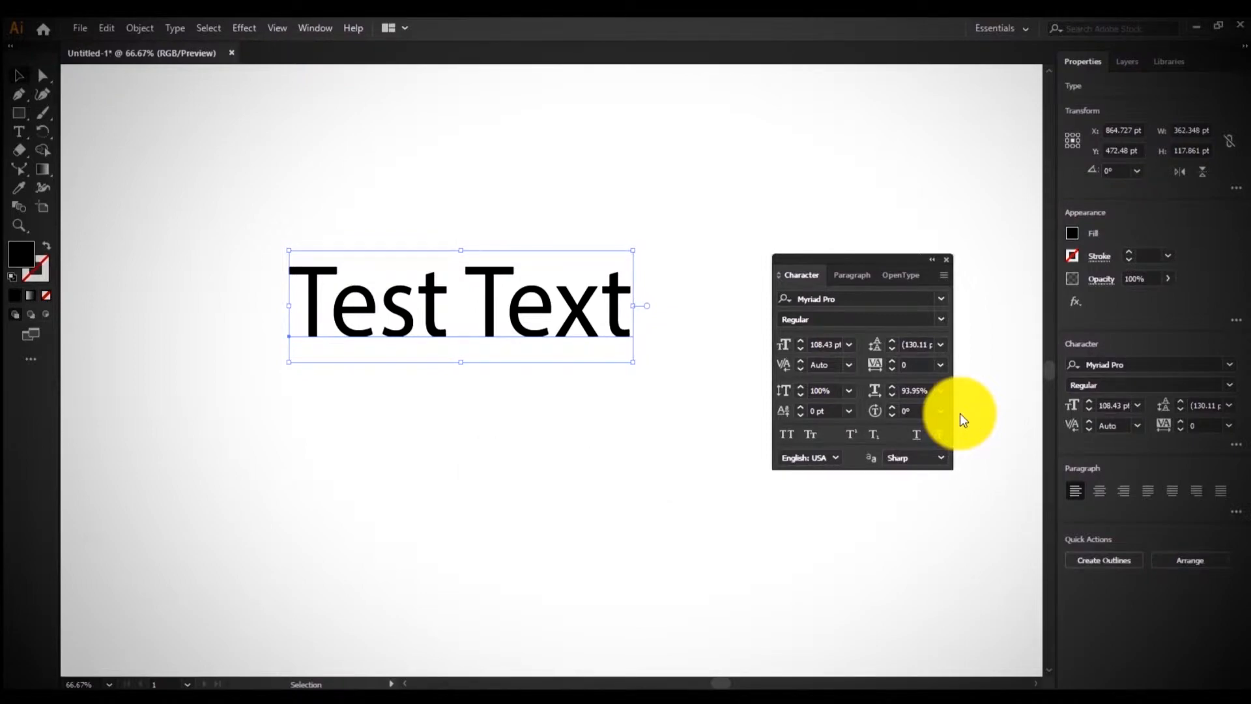
Undo the last width change of the test text and set its font to Arial.
key(ctrl+z)
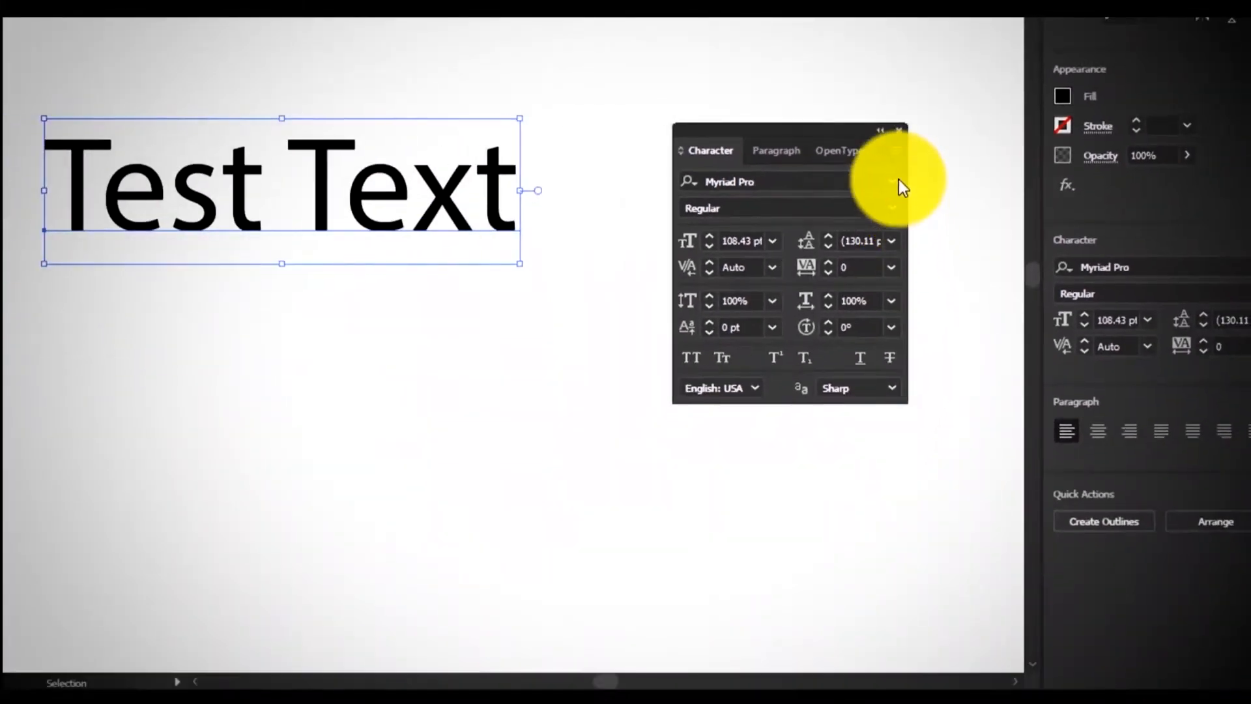
click(773, 224)
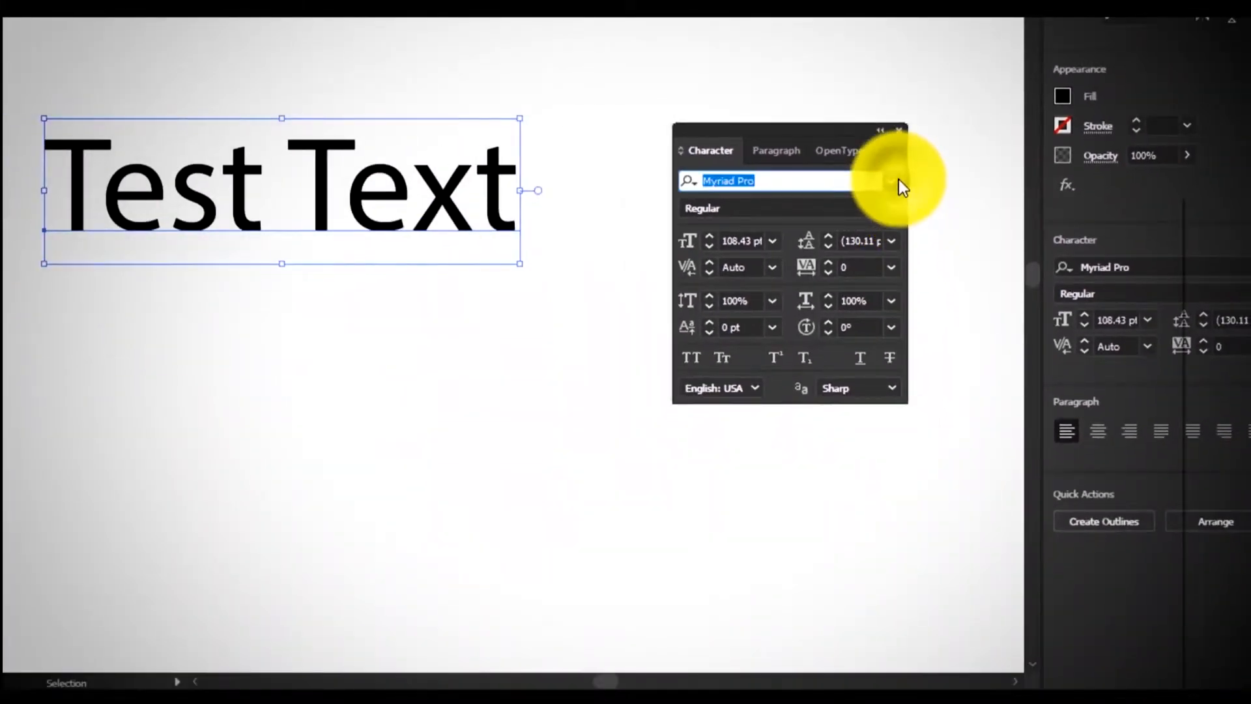
click(897, 181)
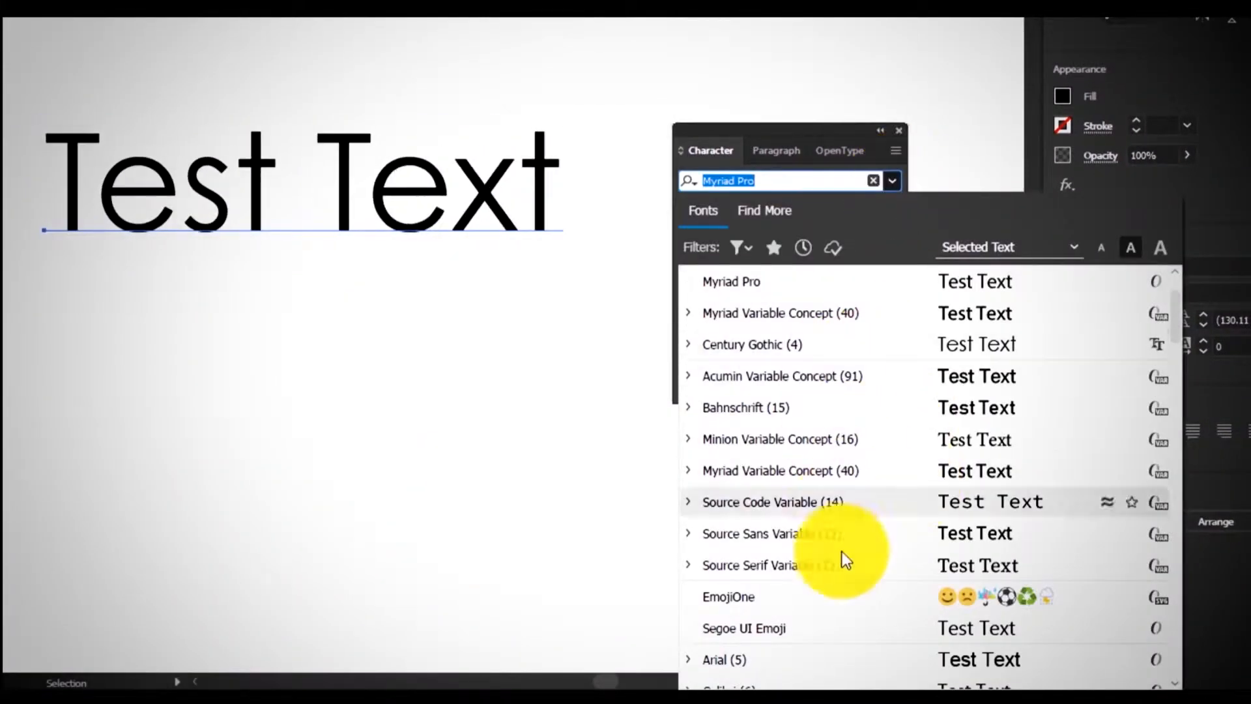
scroll(850, 604, down, 2)
click(764, 596)
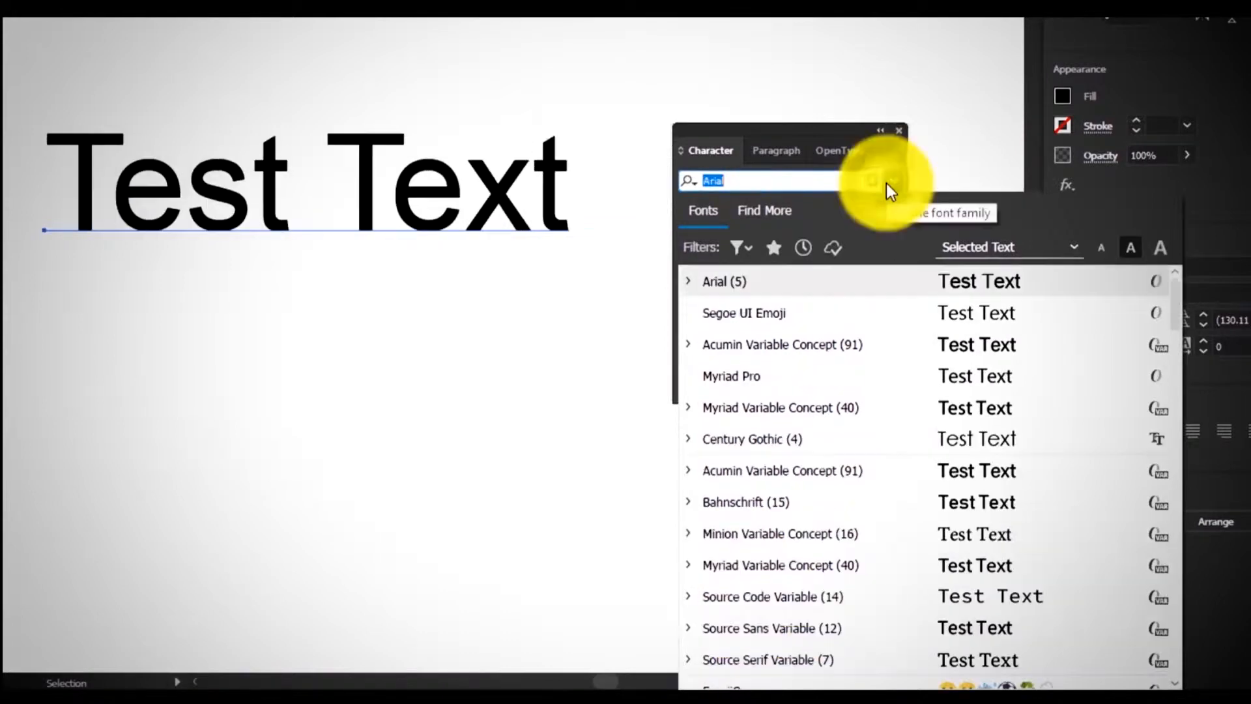
Browse the previews of the other font families on the test text and leave the list without picking one.
scroll(897, 574, down, 10)
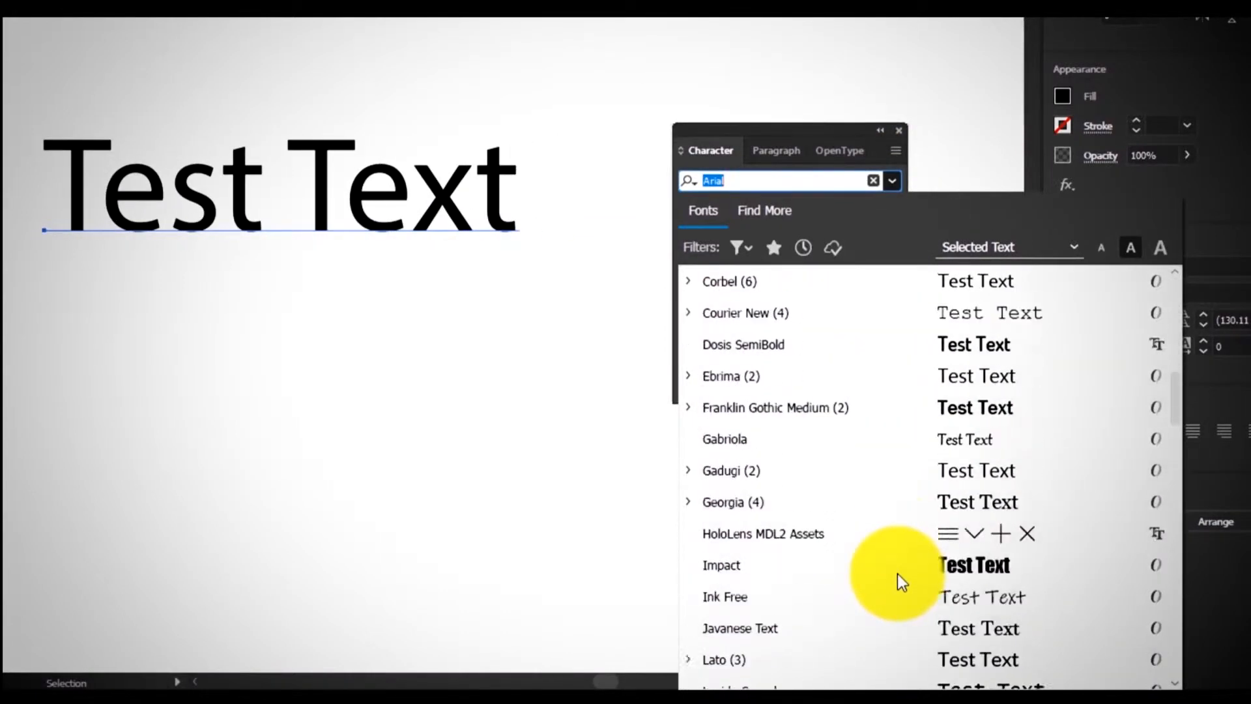
scroll(898, 574, up, 15)
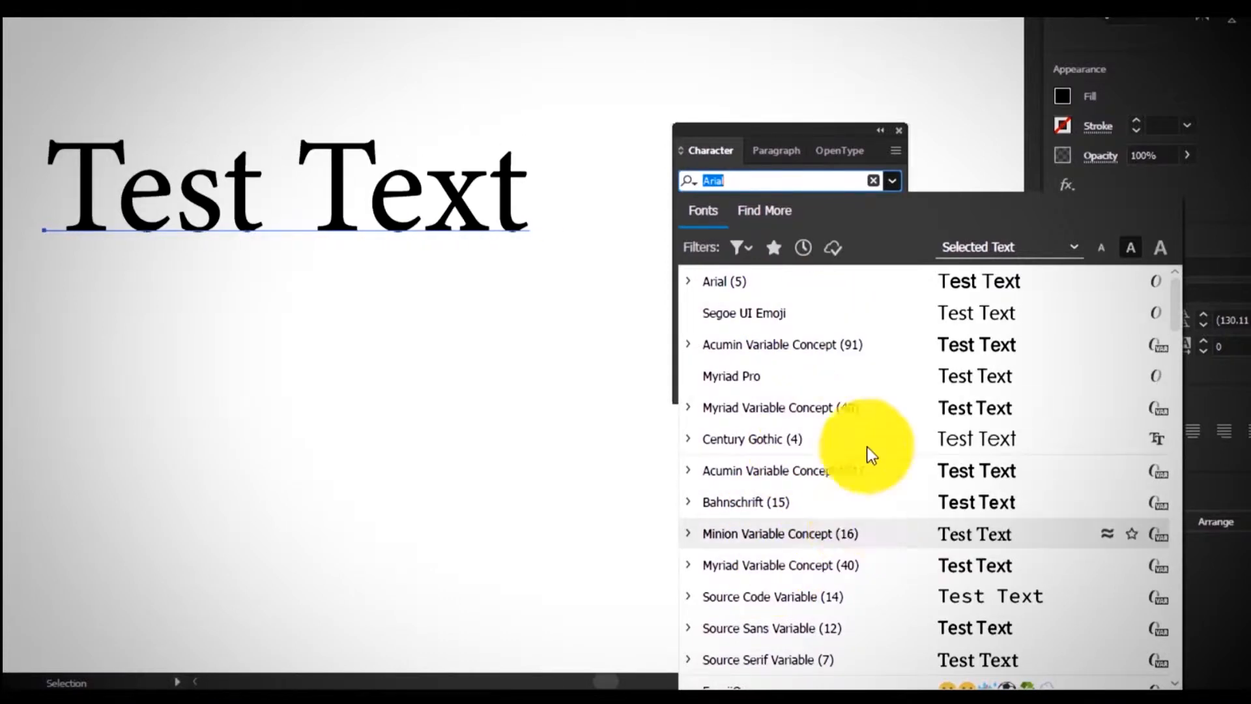
click(558, 374)
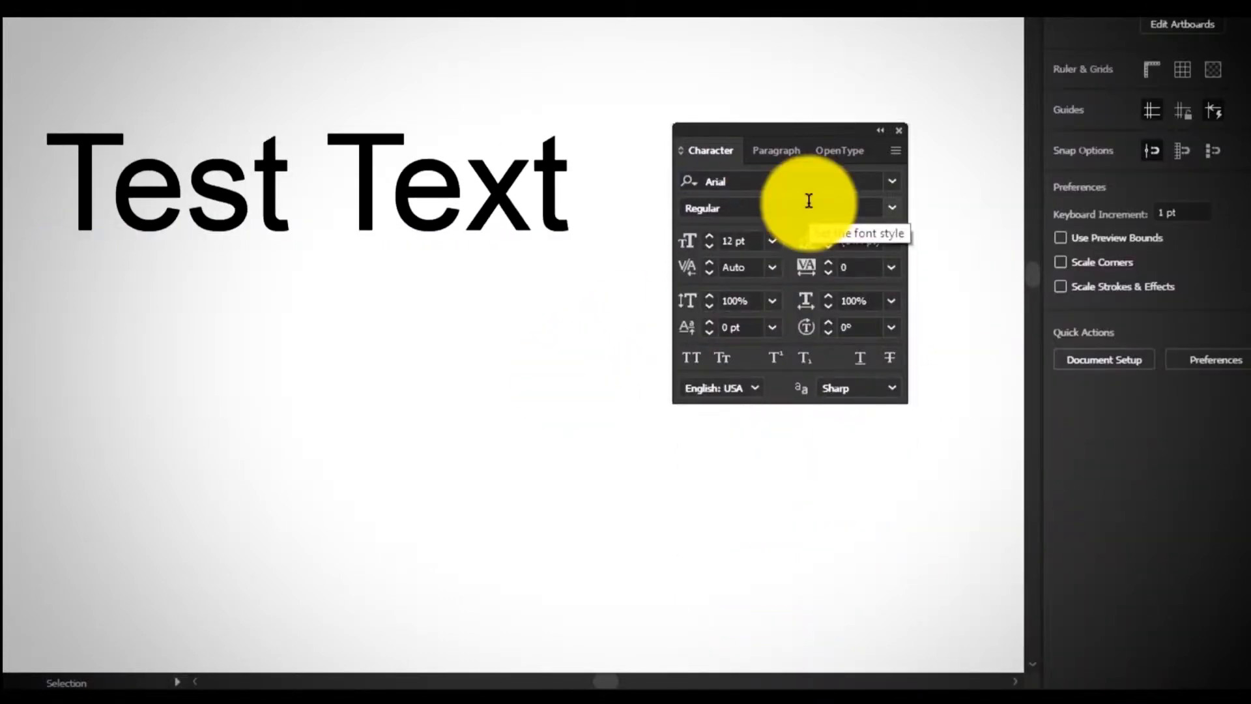
Reselect the test text, preview the Arial font styles on it and choose Regular.
key(ctrl+a)
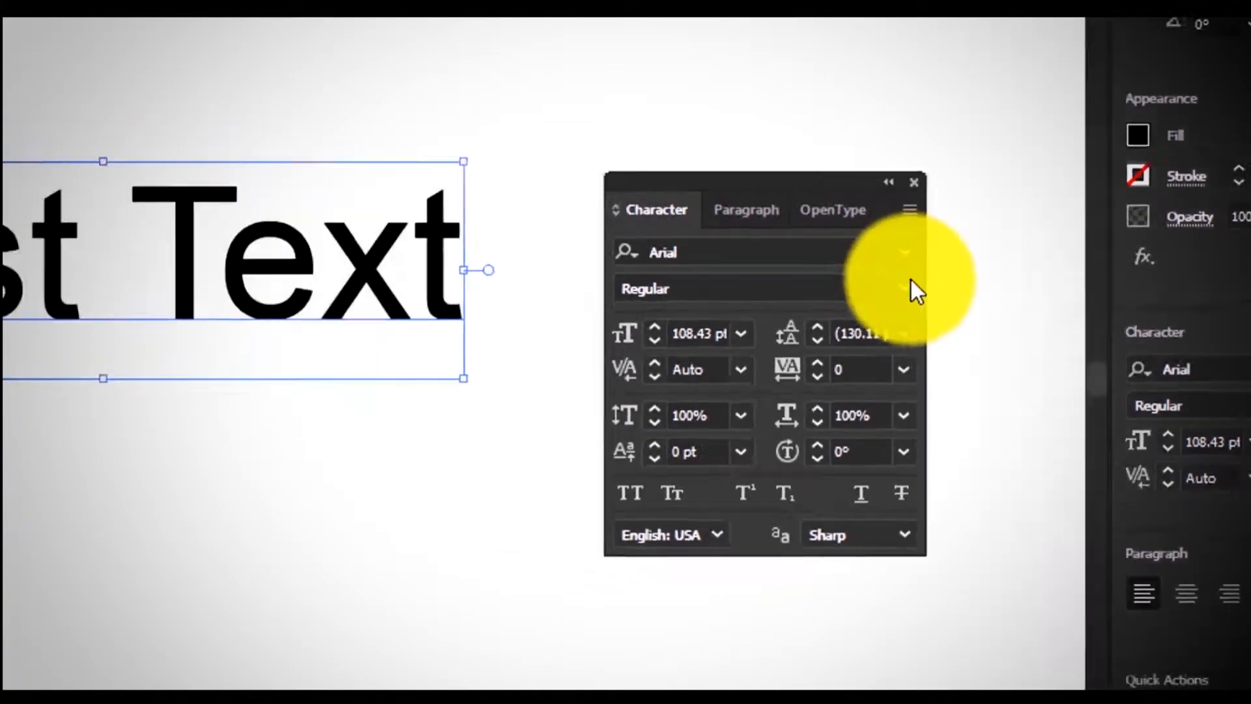
click(763, 270)
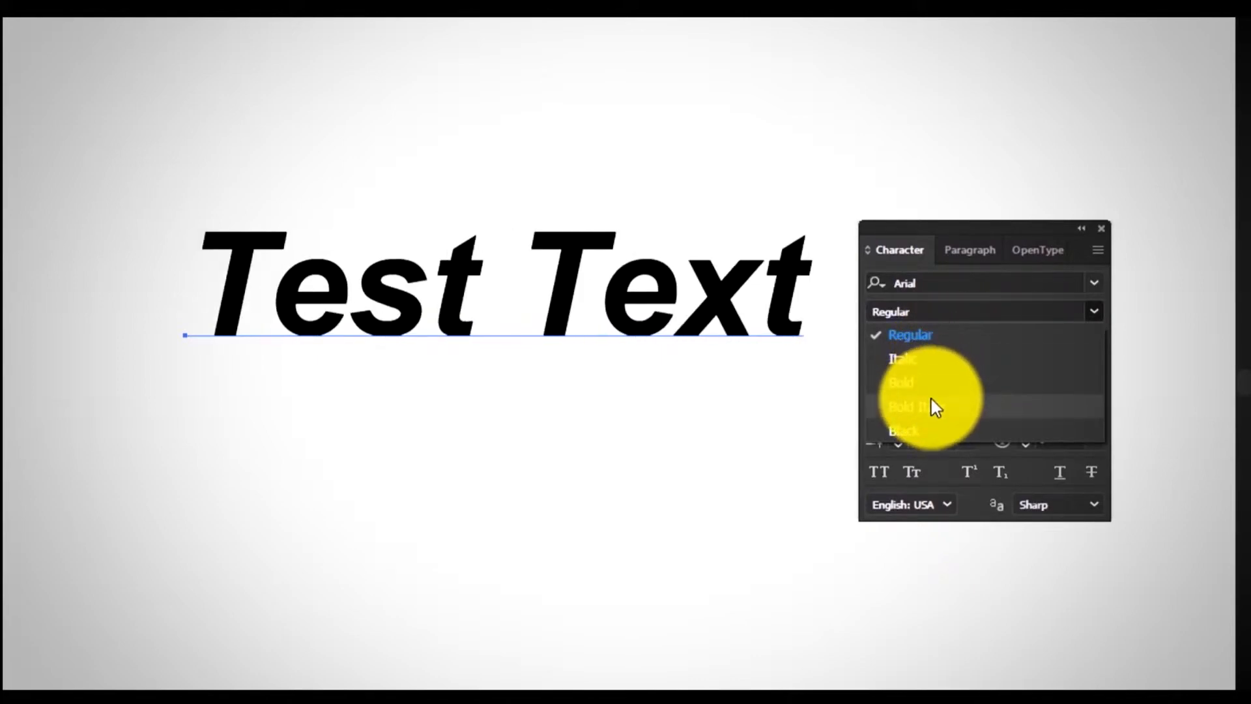
click(947, 337)
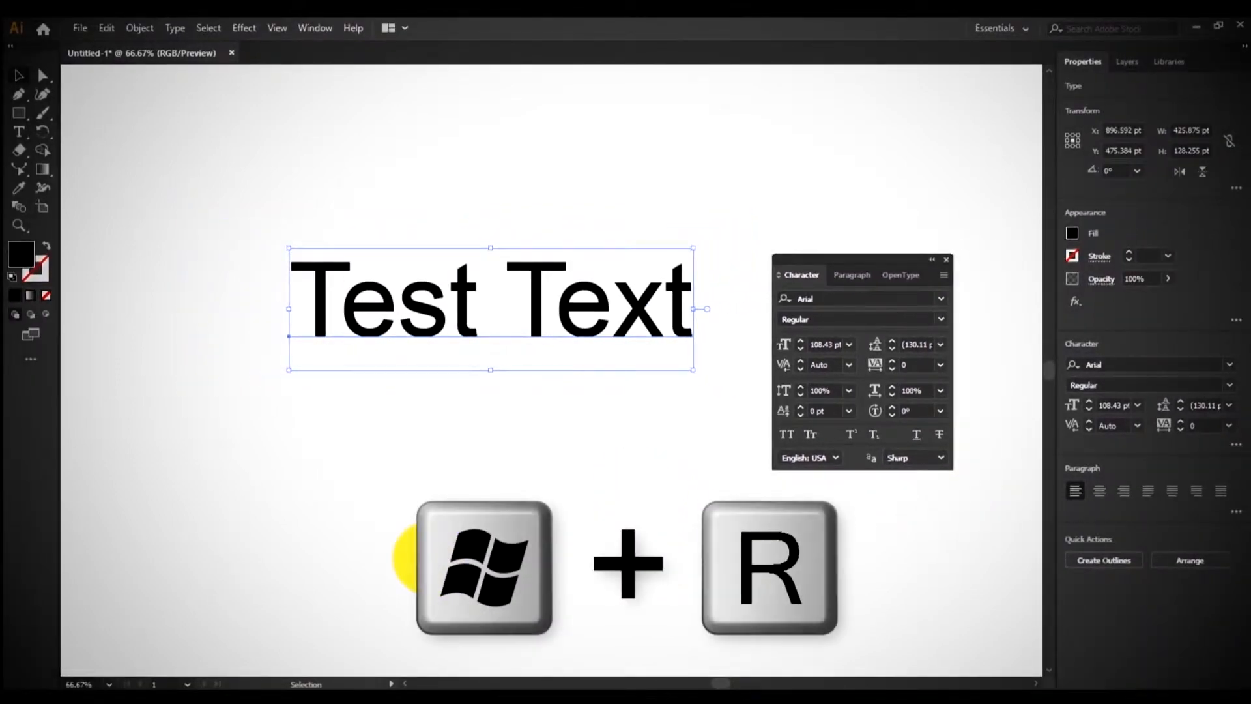
Open the Windows Fonts folder and examine the individual fonts in the Arial family.
key(super+r)
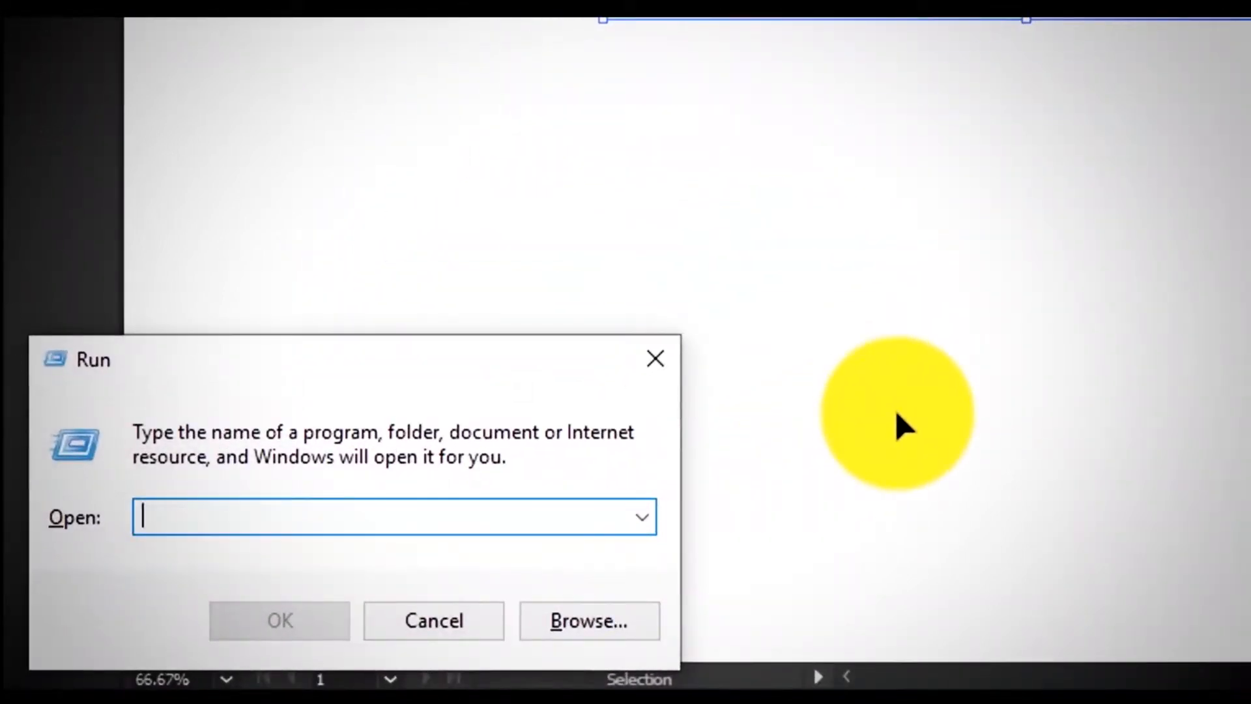
text(fonts)
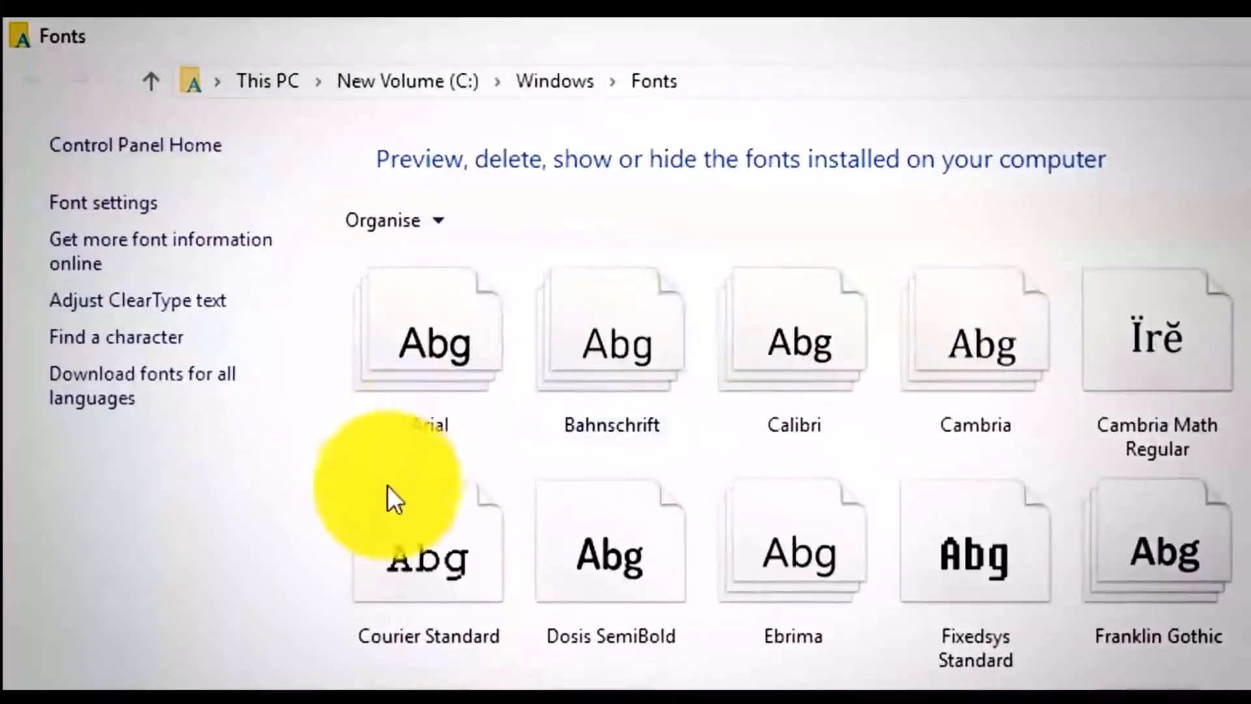
double_click(449, 392)
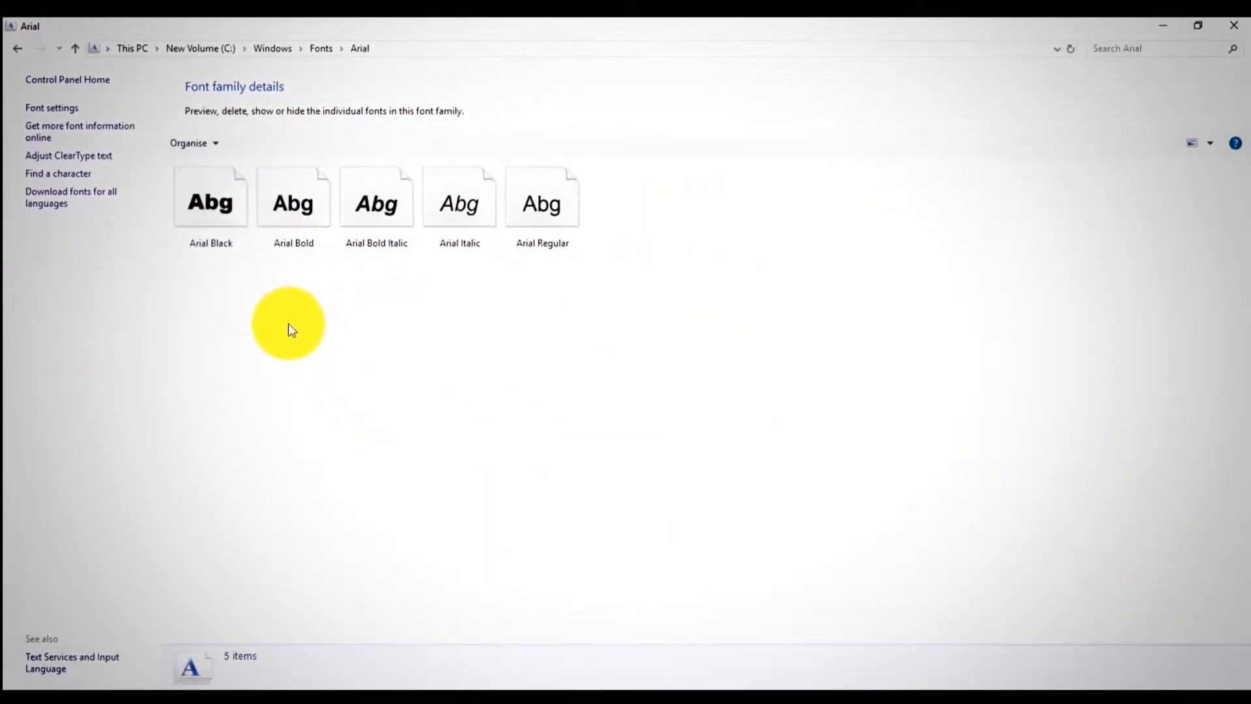
drag(189, 286, 595, 204)
click(574, 314)
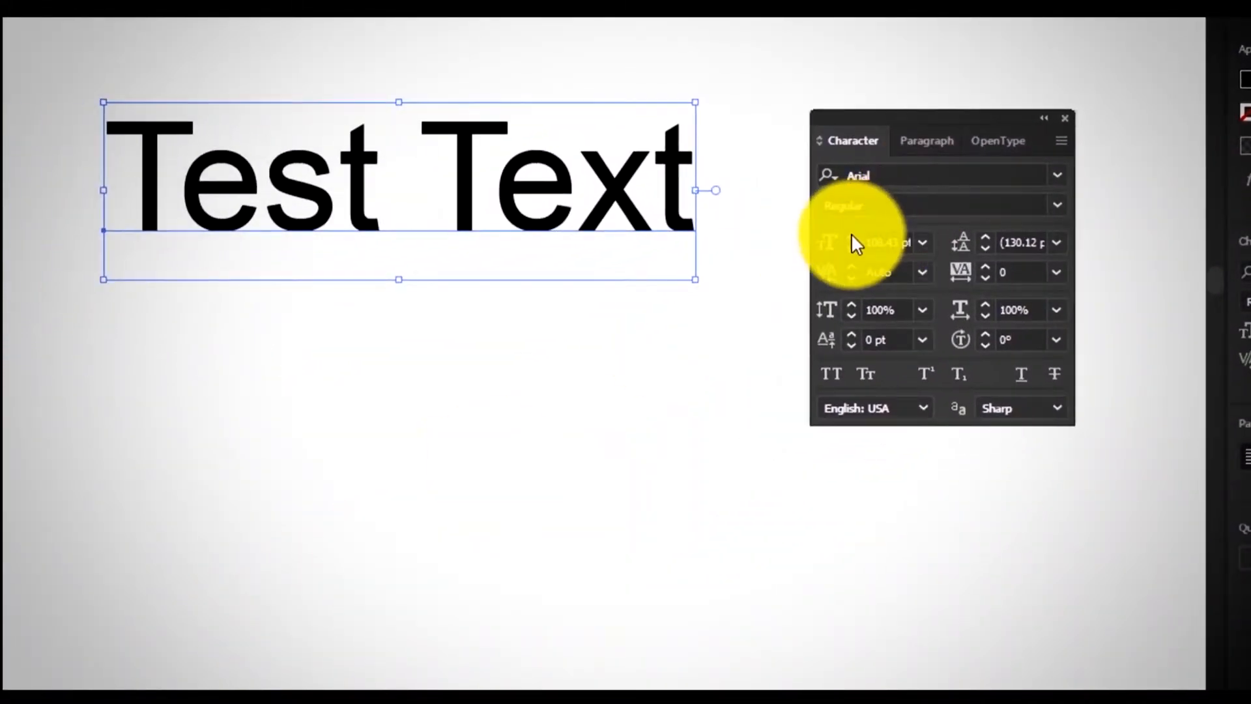
Try larger and smaller font sizes on the test text in small increments, ending at 110 pt.
click(852, 235)
click(854, 249)
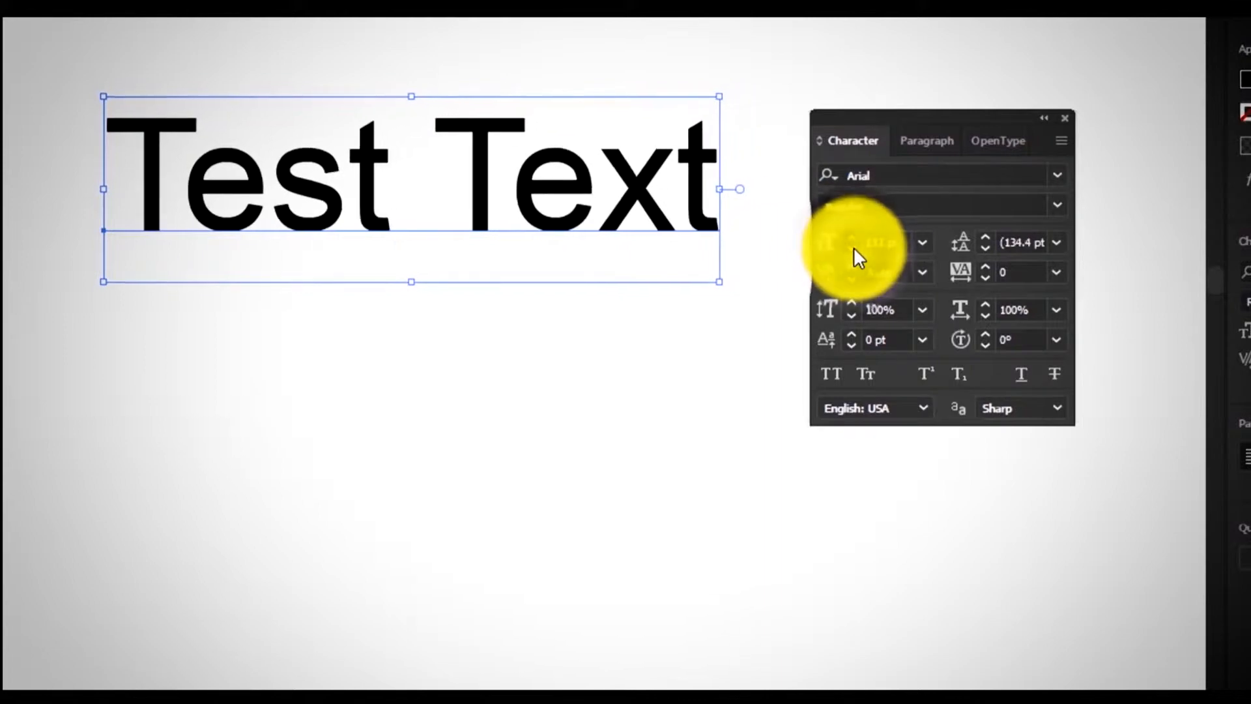
click(854, 248)
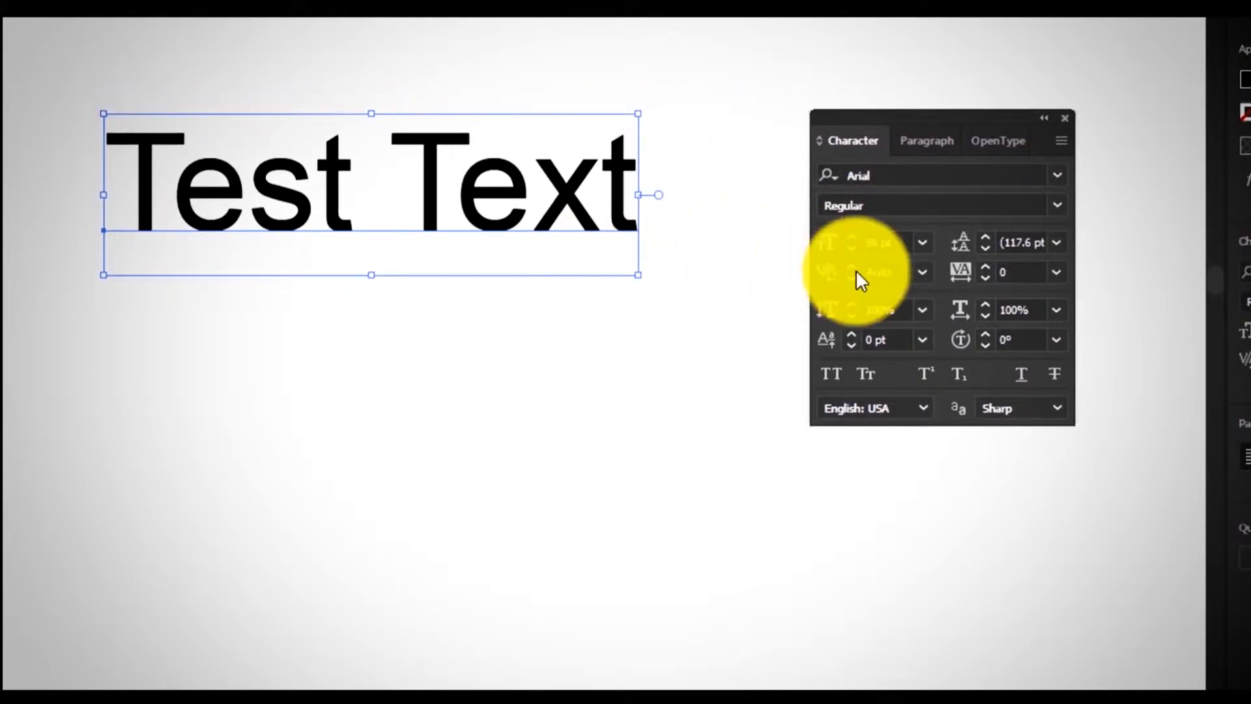
click(881, 241)
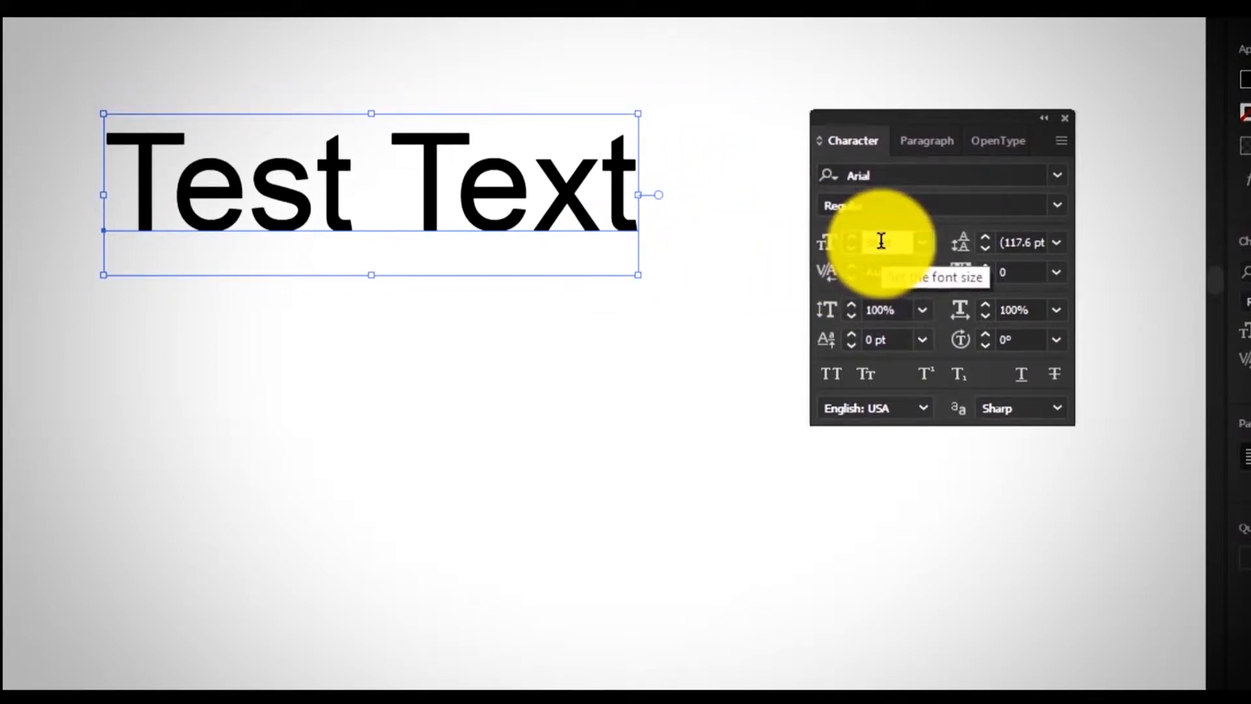
scroll(881, 241, up, 15)
scroll(881, 241, down, 10)
scroll(882, 241, up, 7)
scroll(882, 241, down, 1)
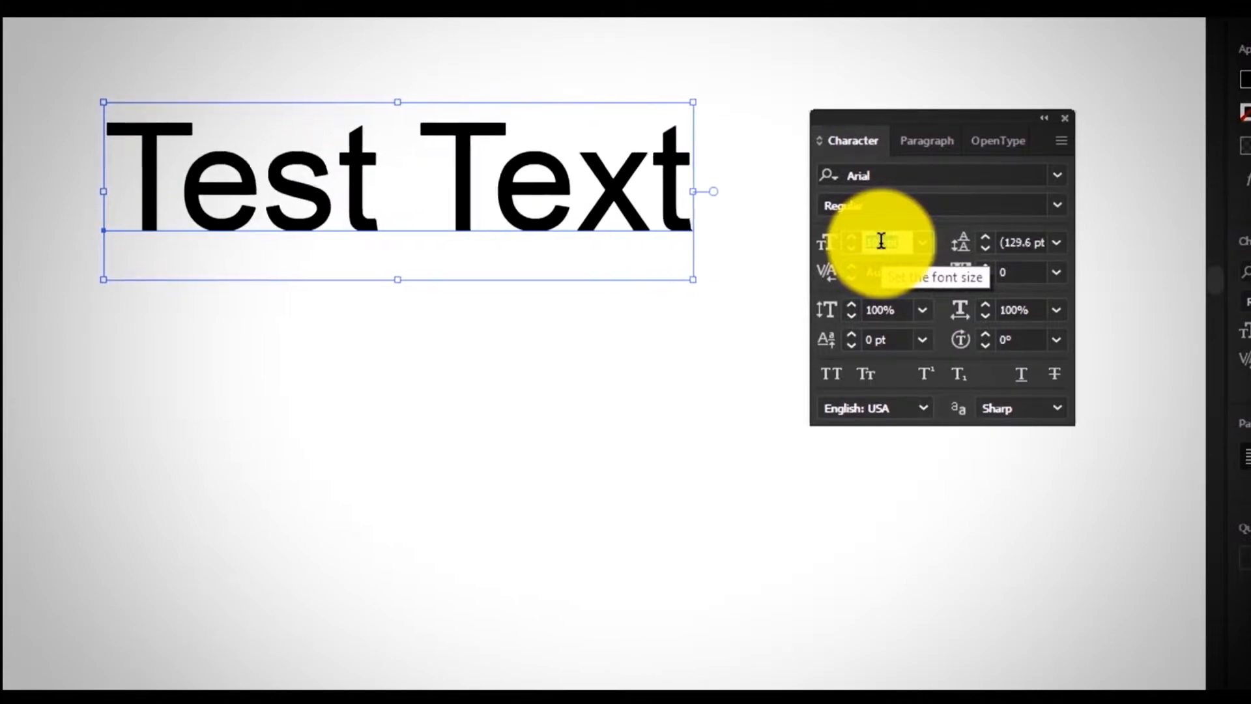
scroll(881, 241, up, 1)
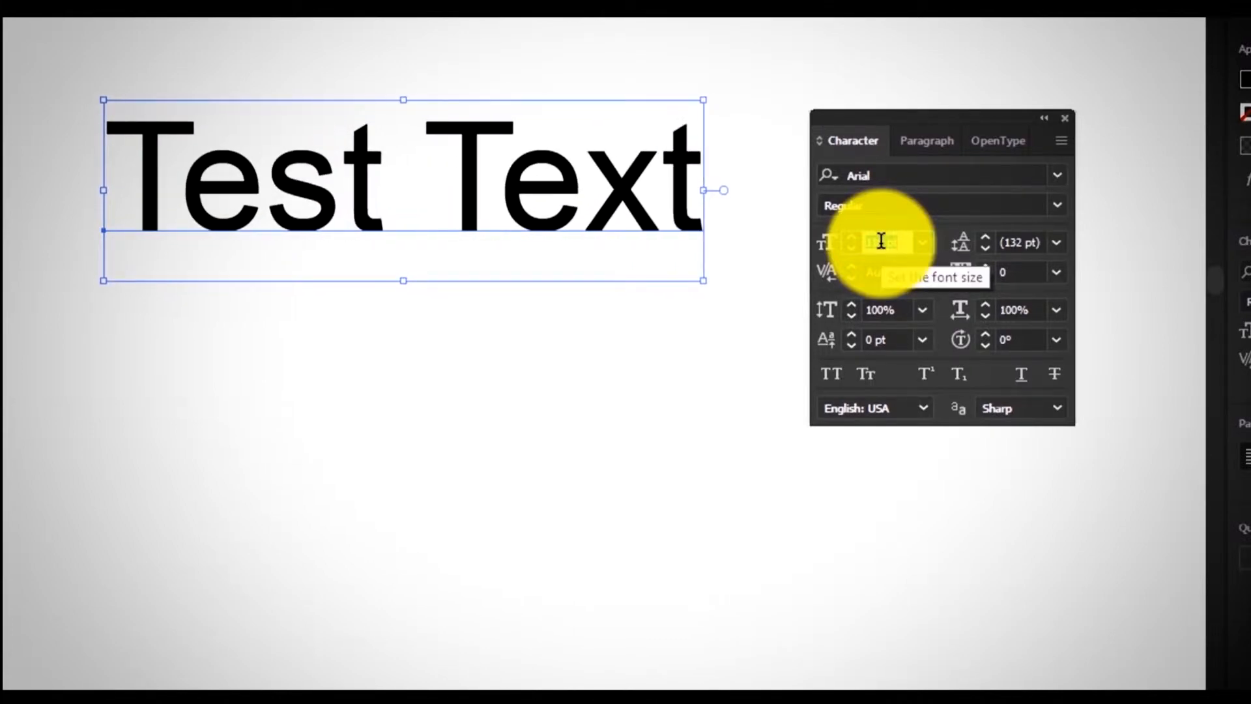
Set the test text's font size to 70 pt and change it to the preset size of 72 pt.
click(882, 241)
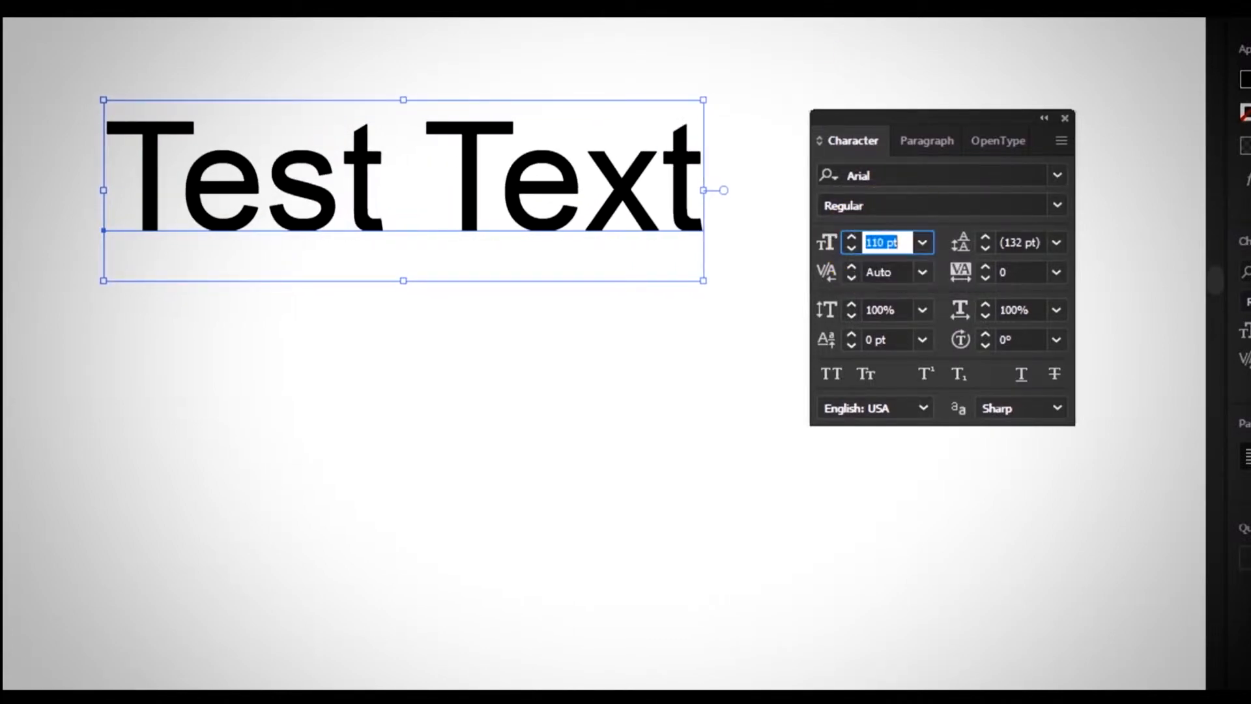
text(70)
key(Return)
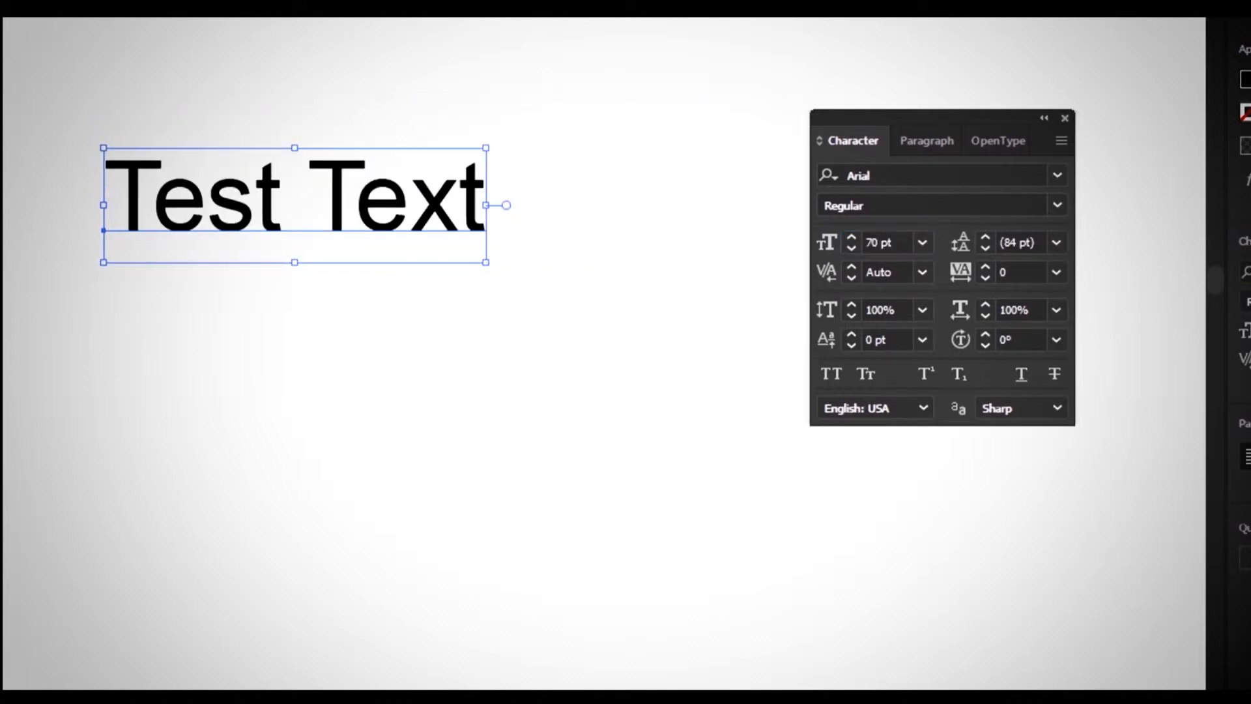
click(927, 246)
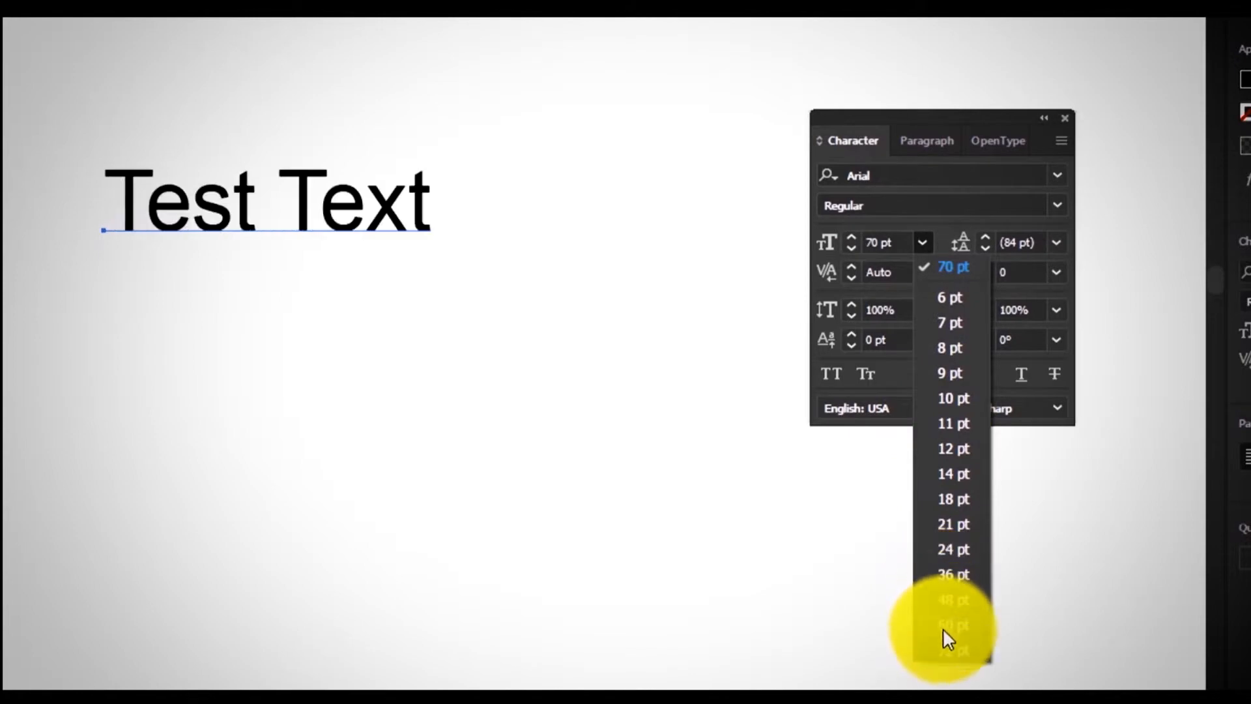
click(946, 650)
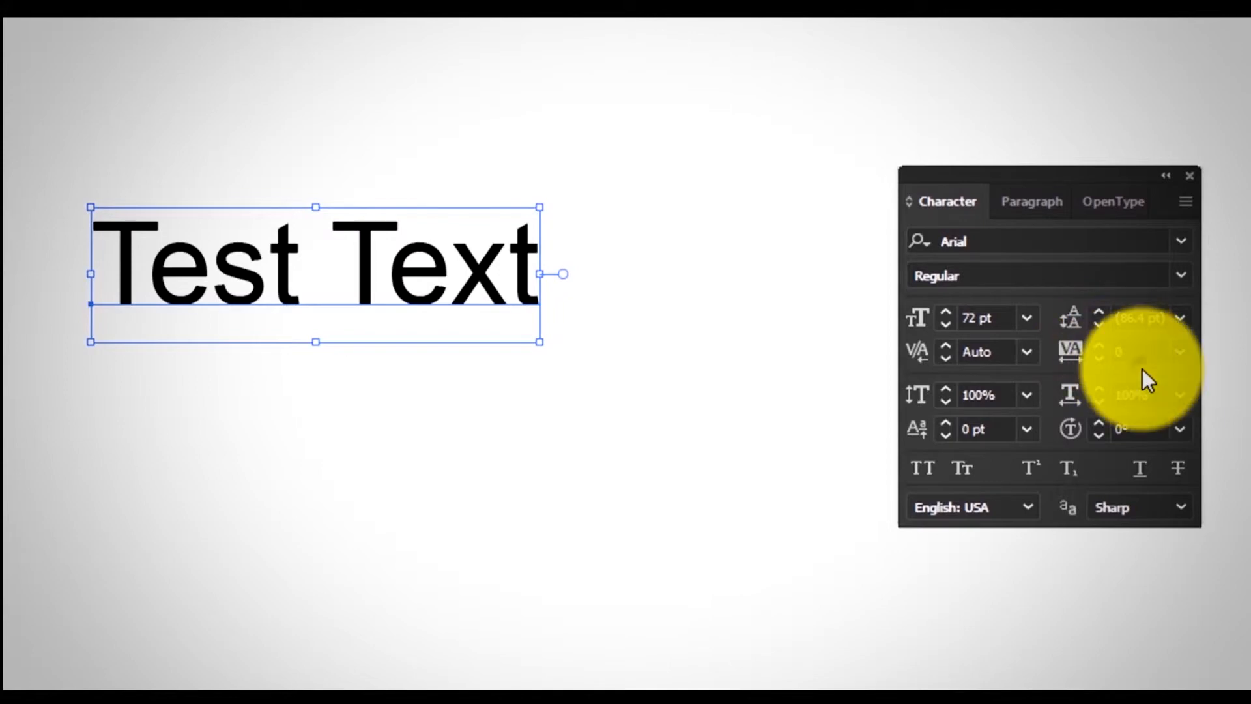
Try wider and tighter tracking on the test text and reset the tracking to 0.
click(1106, 349)
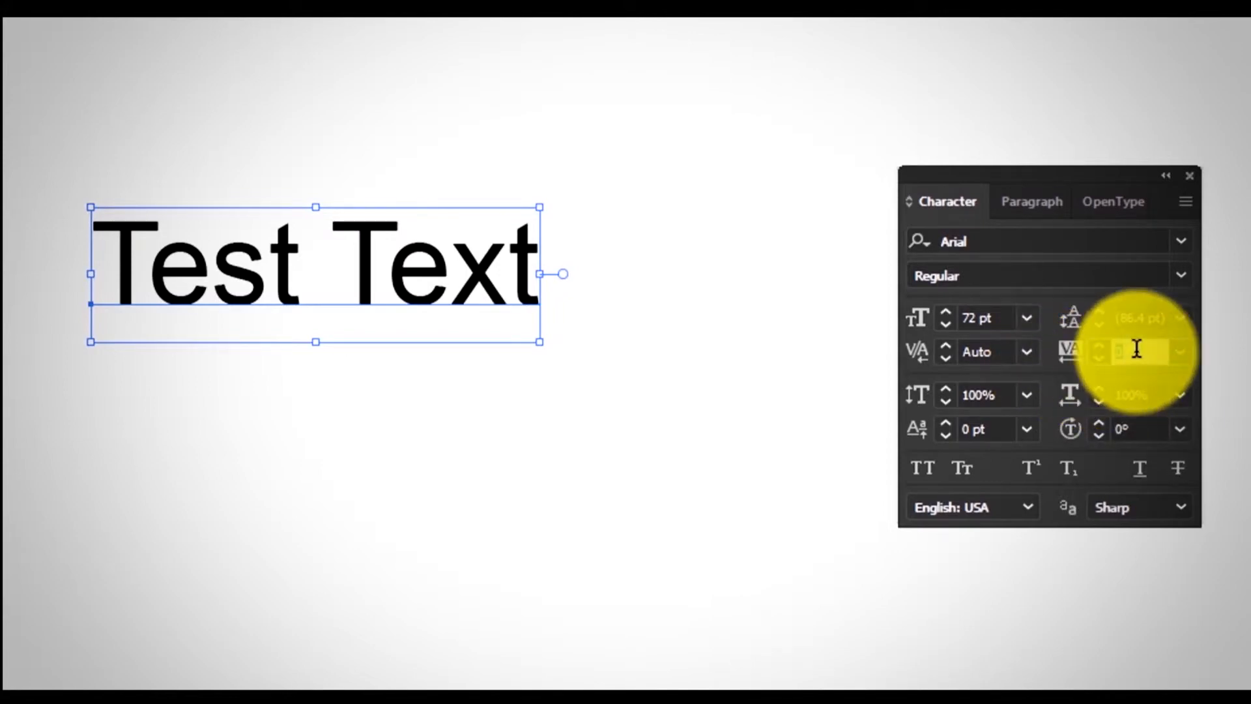
scroll(1137, 347, up, 8)
scroll(1137, 349, down, 19)
scroll(1137, 349, up, 20)
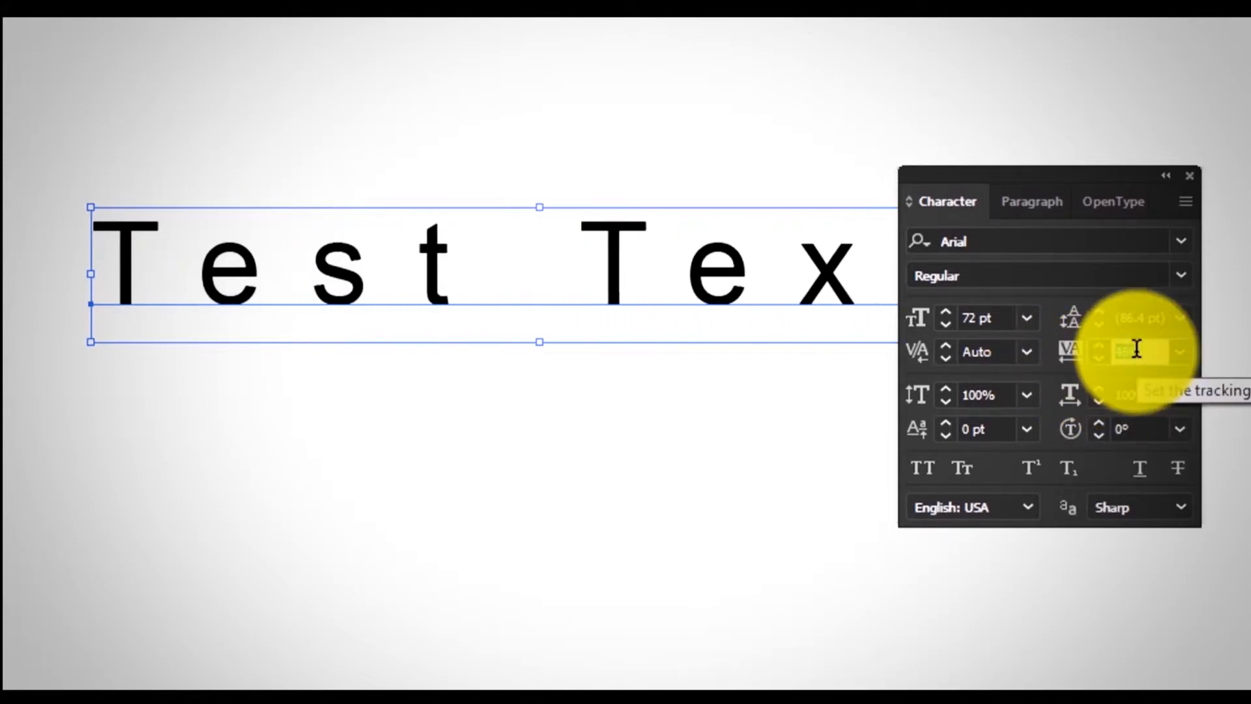
scroll(1136, 349, down, 15)
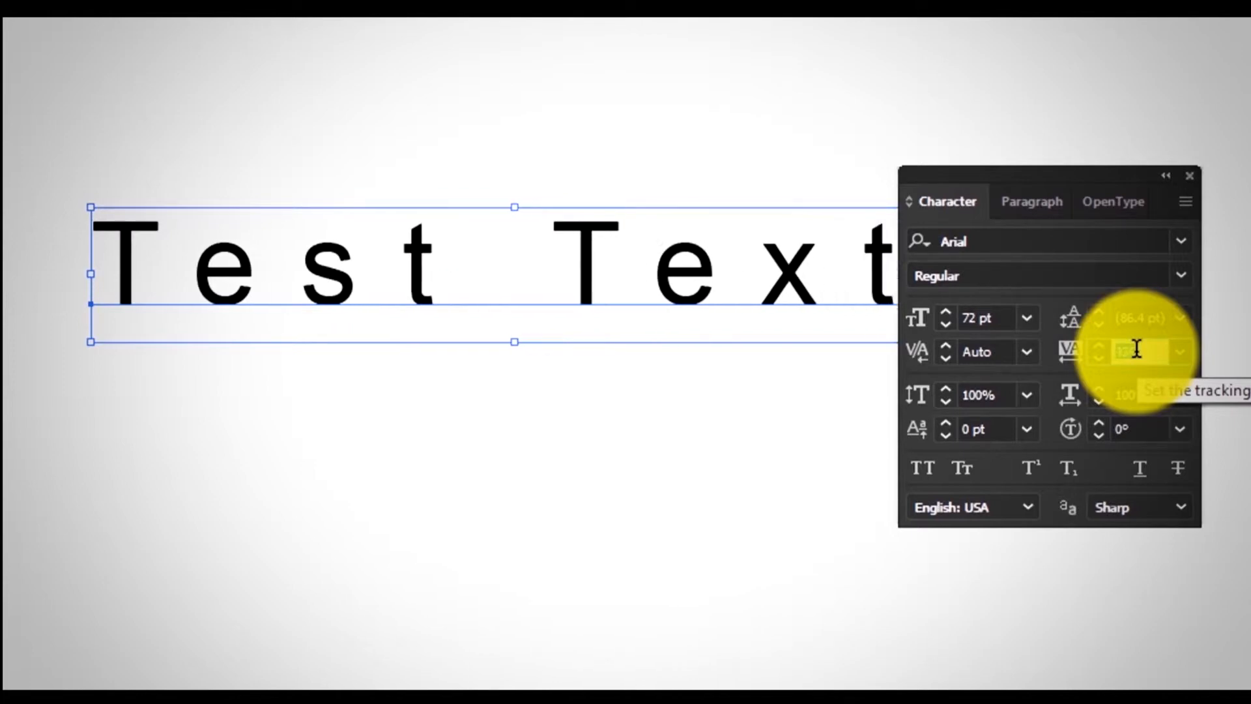
scroll(1137, 349, down, 15)
scroll(1137, 349, up, 15)
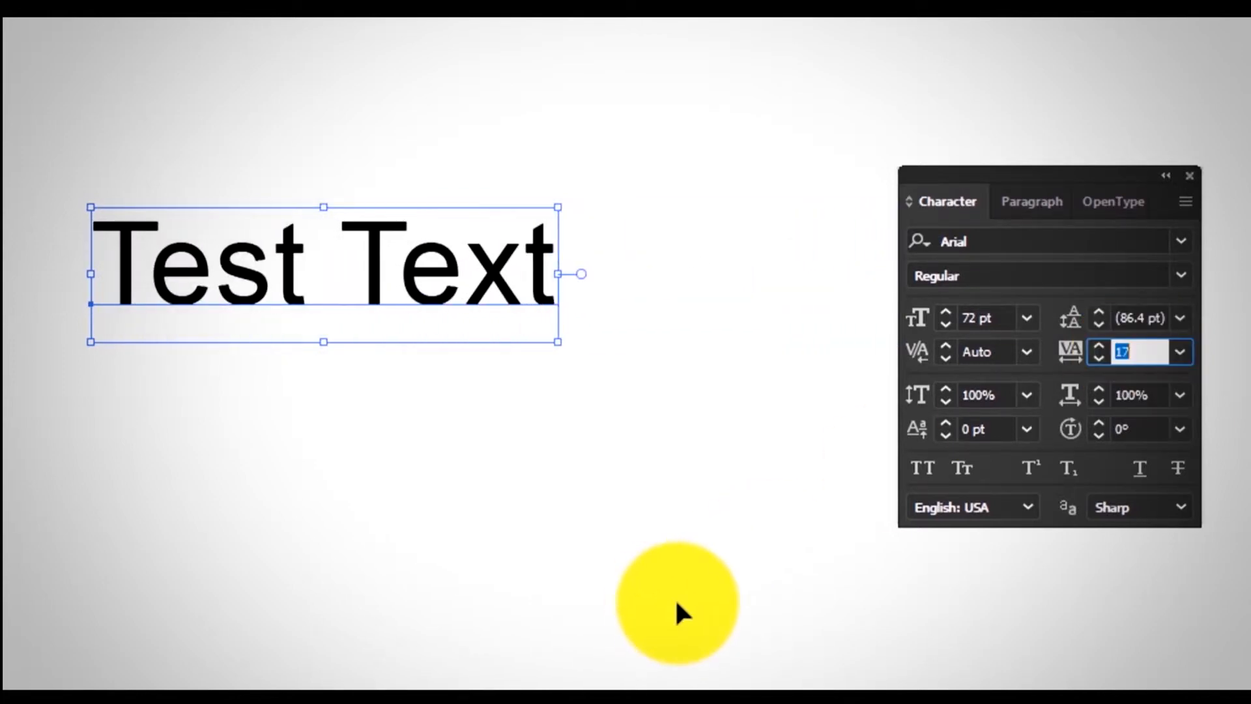
text(0)
key(Return)
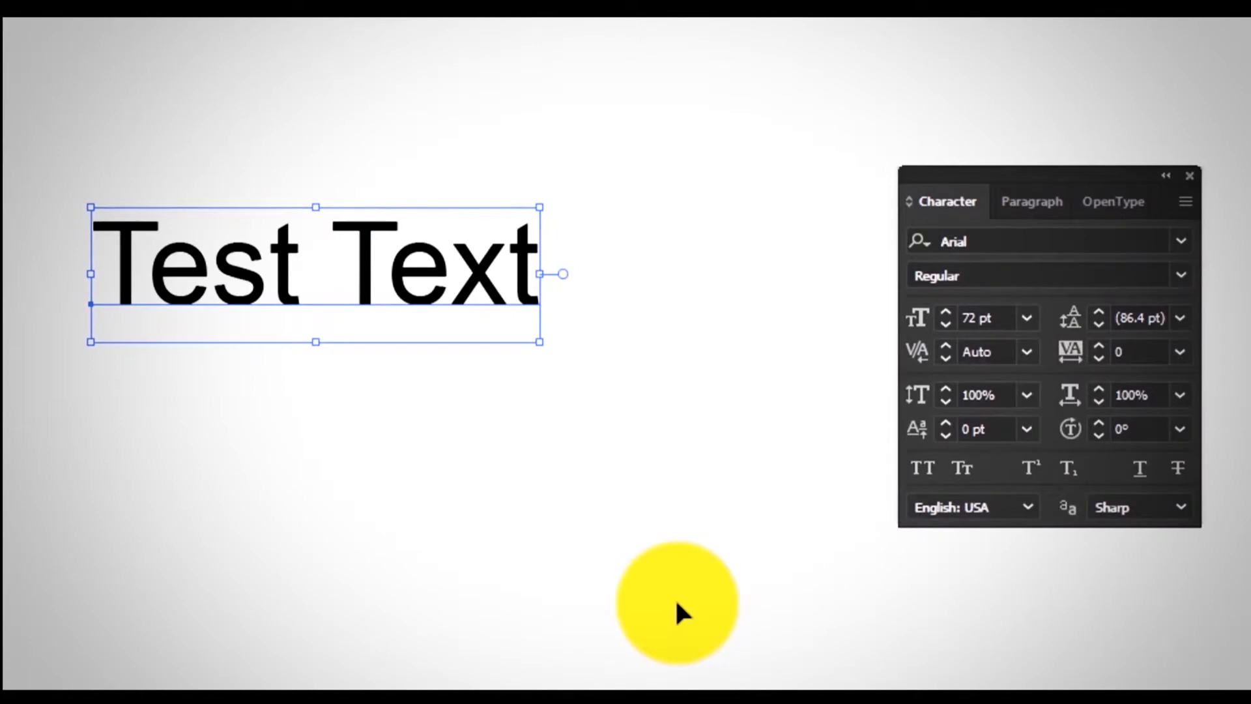
Move the test text up and right to about X 1123, Y 316 pt and create a tall area text frame of placeholder text beside it.
drag(460, 315, 742, 157)
key(t)
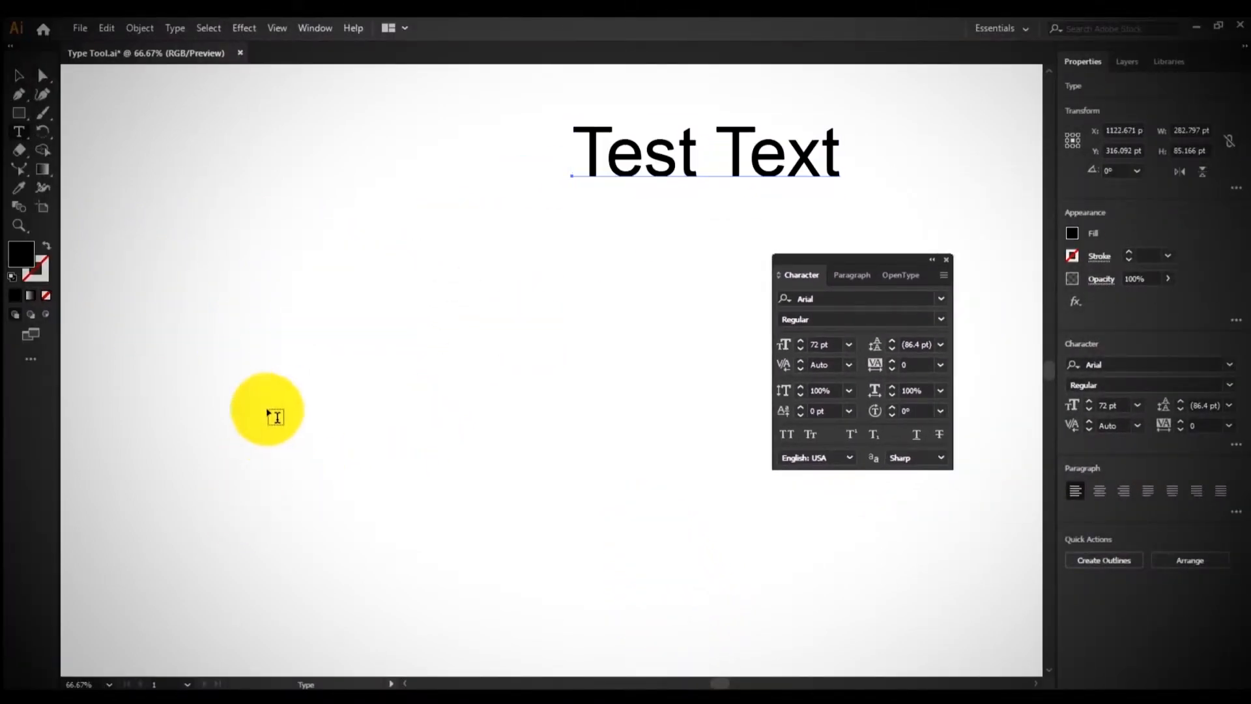
drag(219, 145, 533, 593)
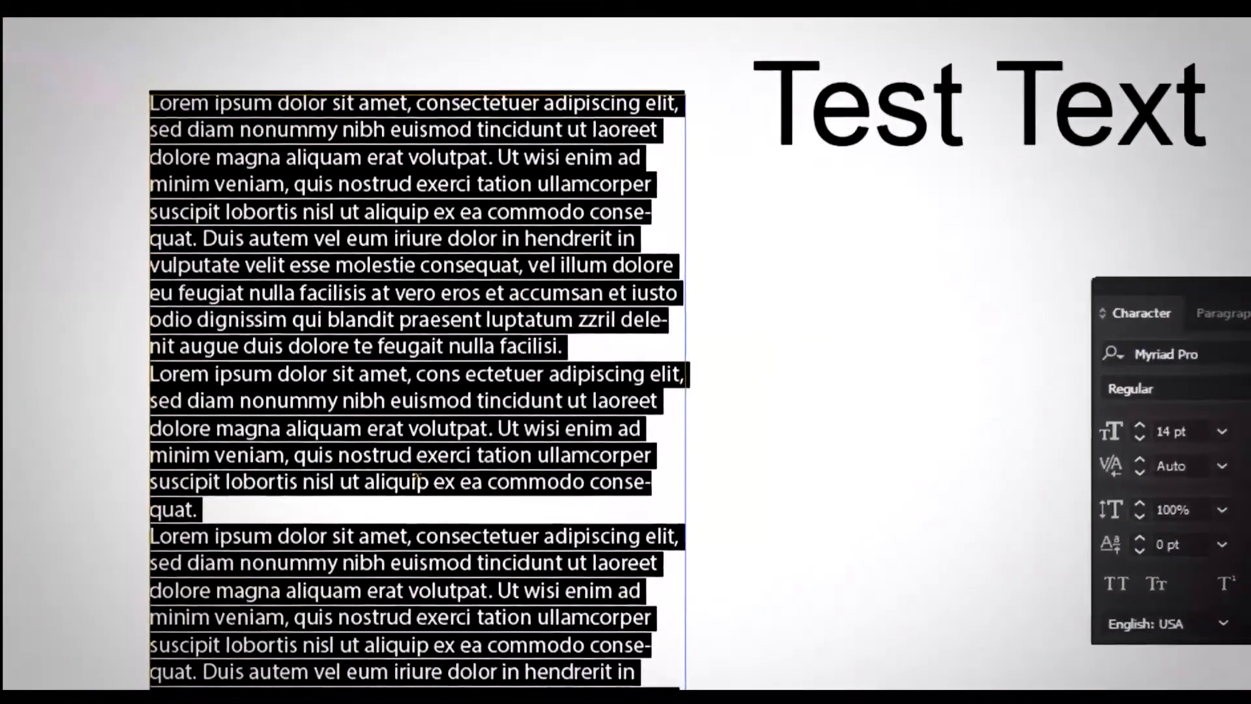
key(Escape)
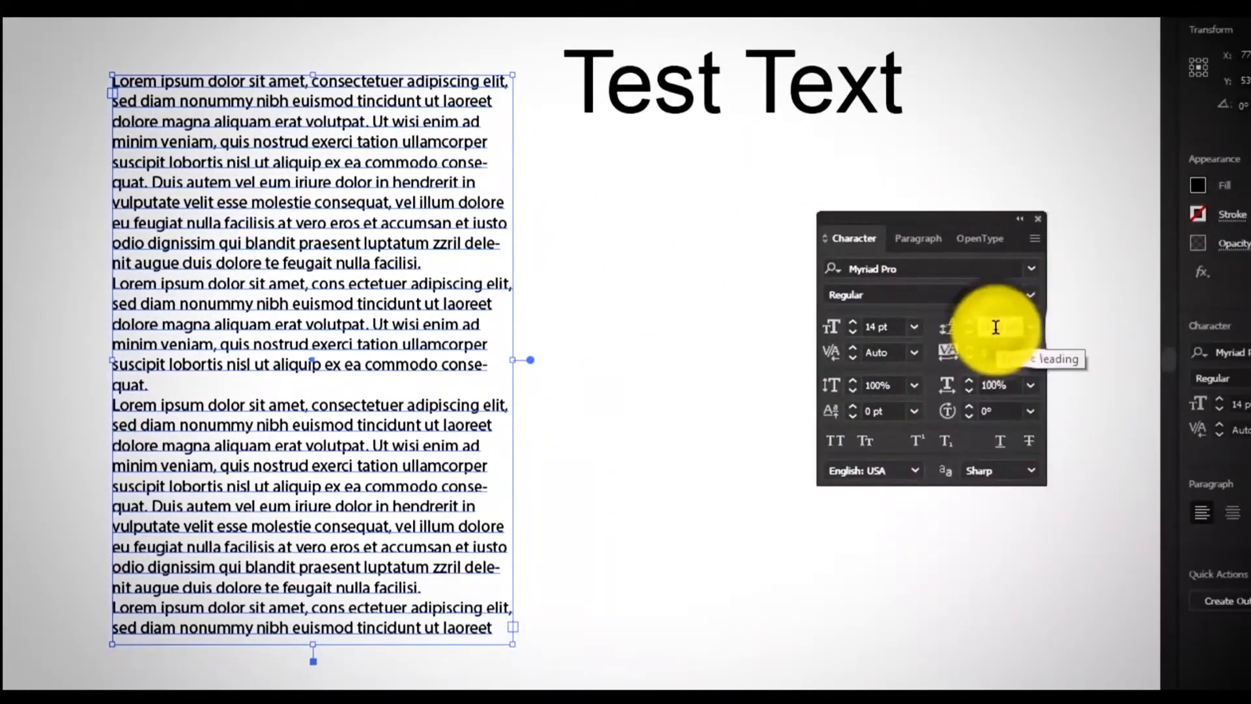
Vary the leading of the placeholder text from overlapping lines to wide spacing, ending with the last lines just fitting the frame.
click(996, 327)
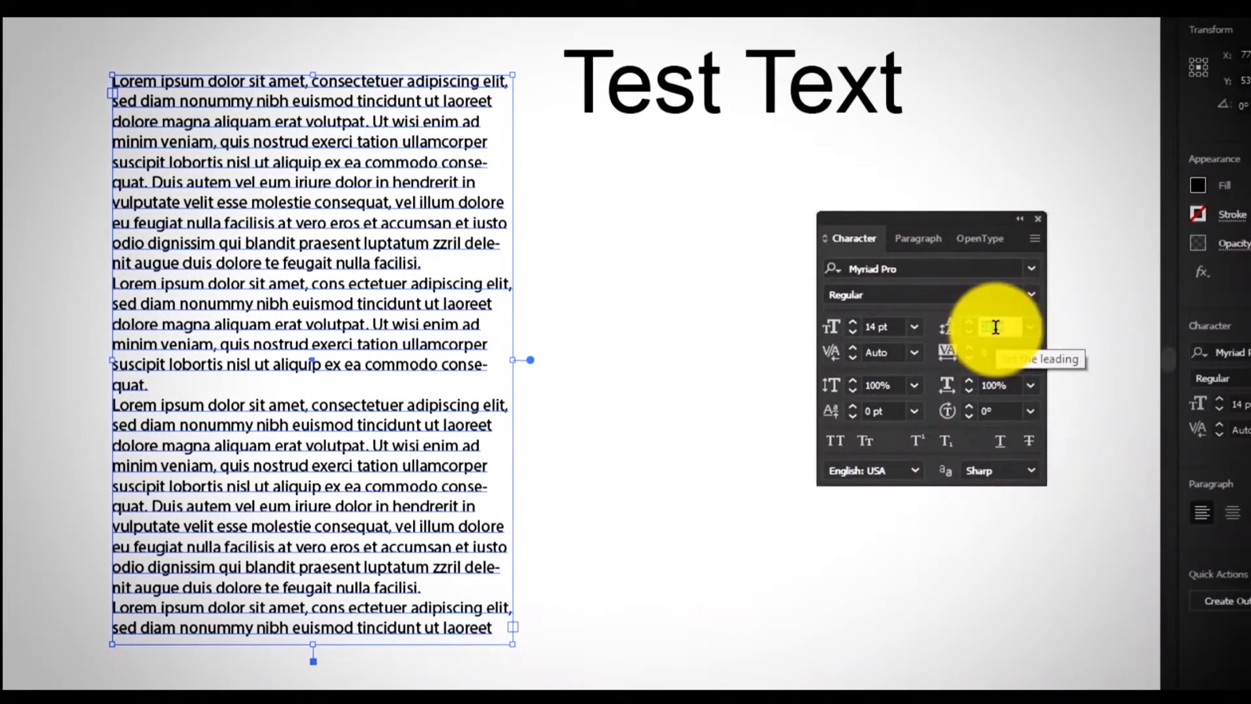
scroll(996, 327, down, 4)
scroll(996, 327, down, 3)
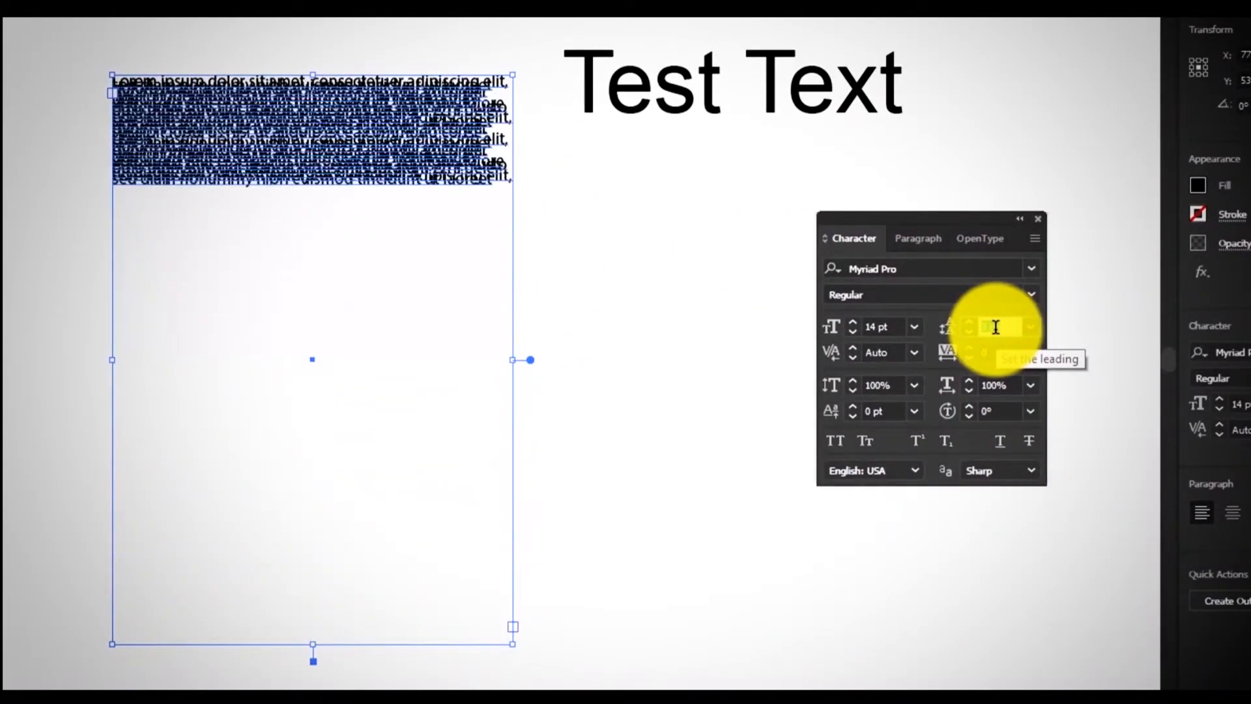
scroll(996, 327, up, 10)
scroll(996, 327, up, 4)
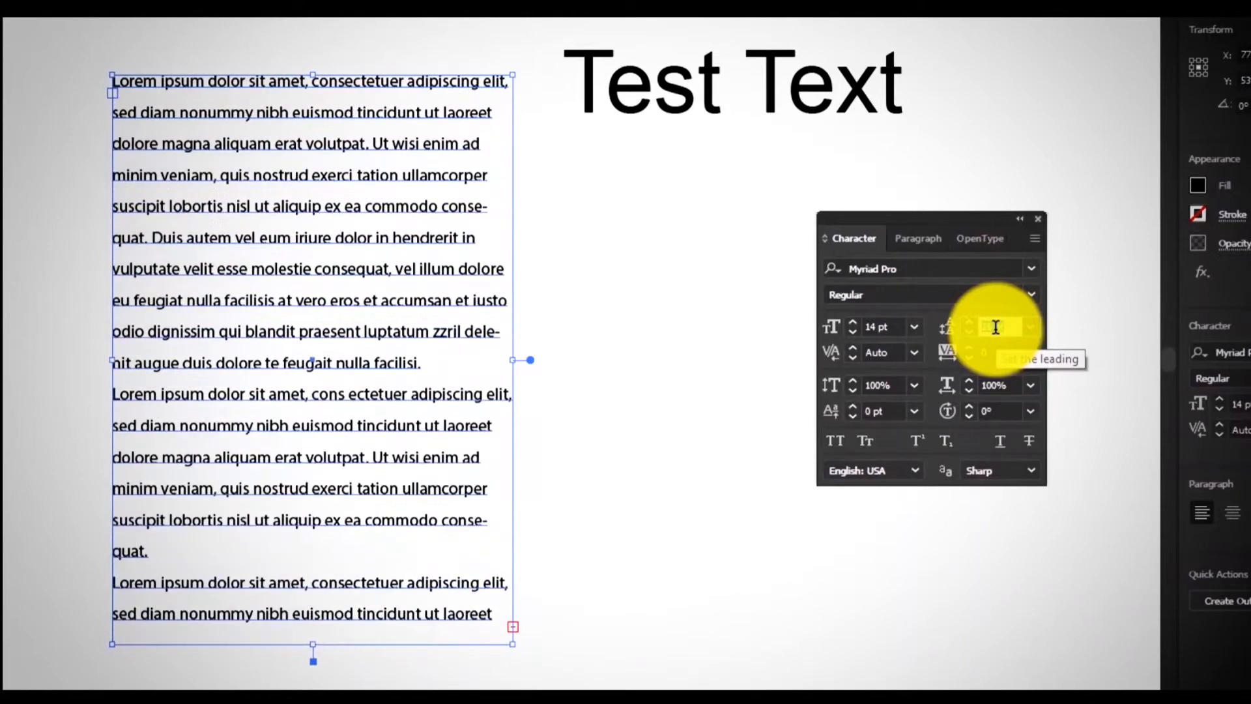
scroll(996, 328, down, 5)
scroll(996, 327, down, 2)
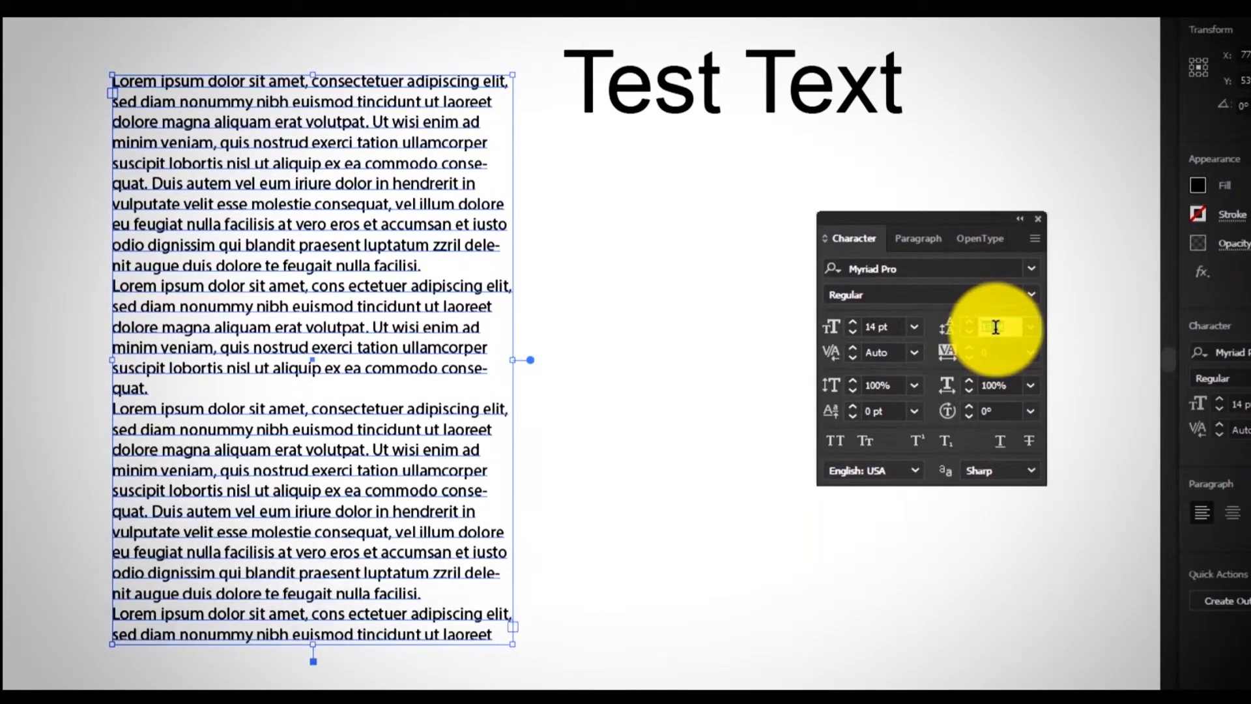
Apply Auto leading to the placeholder text and replace it with a fixed leading of 25 pt.
click(1031, 331)
click(1050, 375)
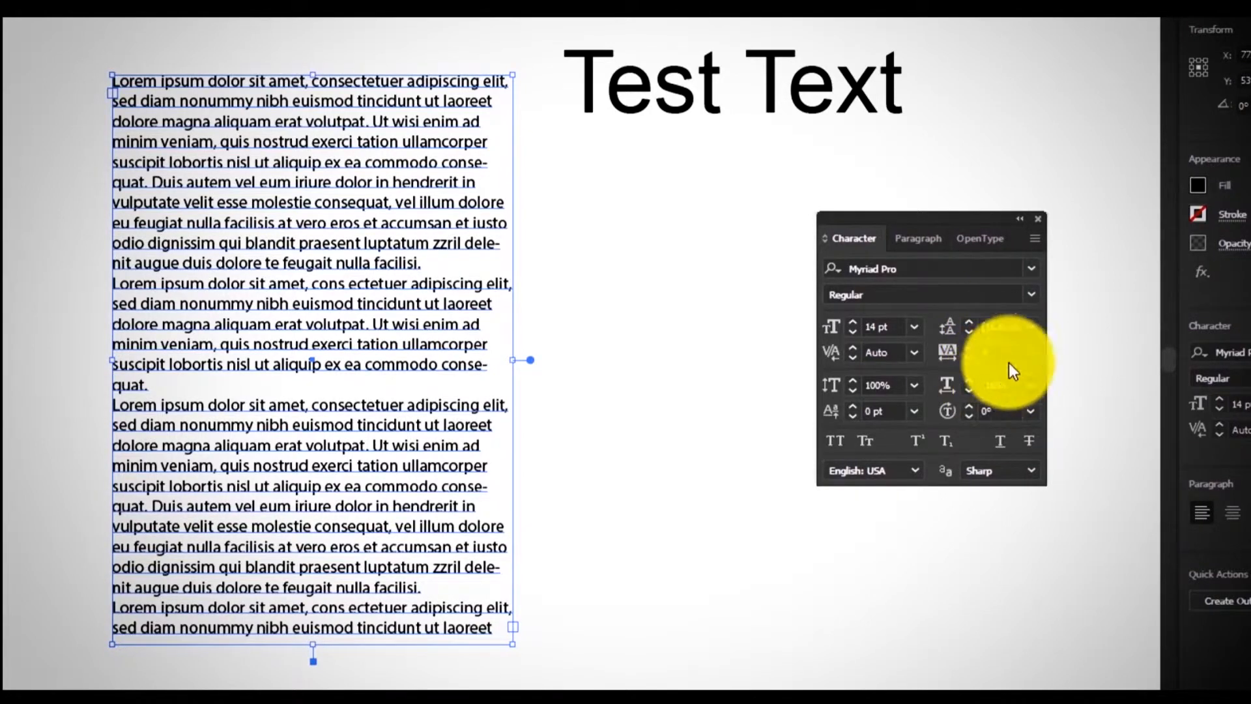
drag(997, 325, 1028, 327)
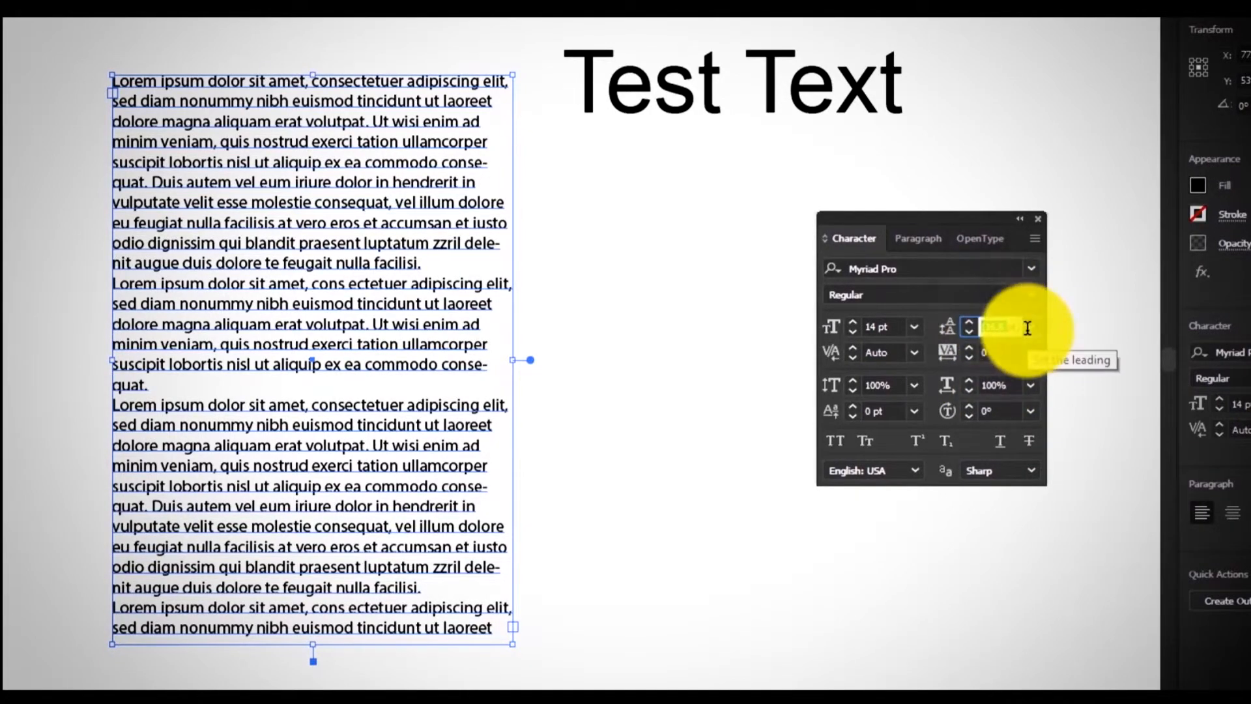
key(BackSpace)
key(Return)
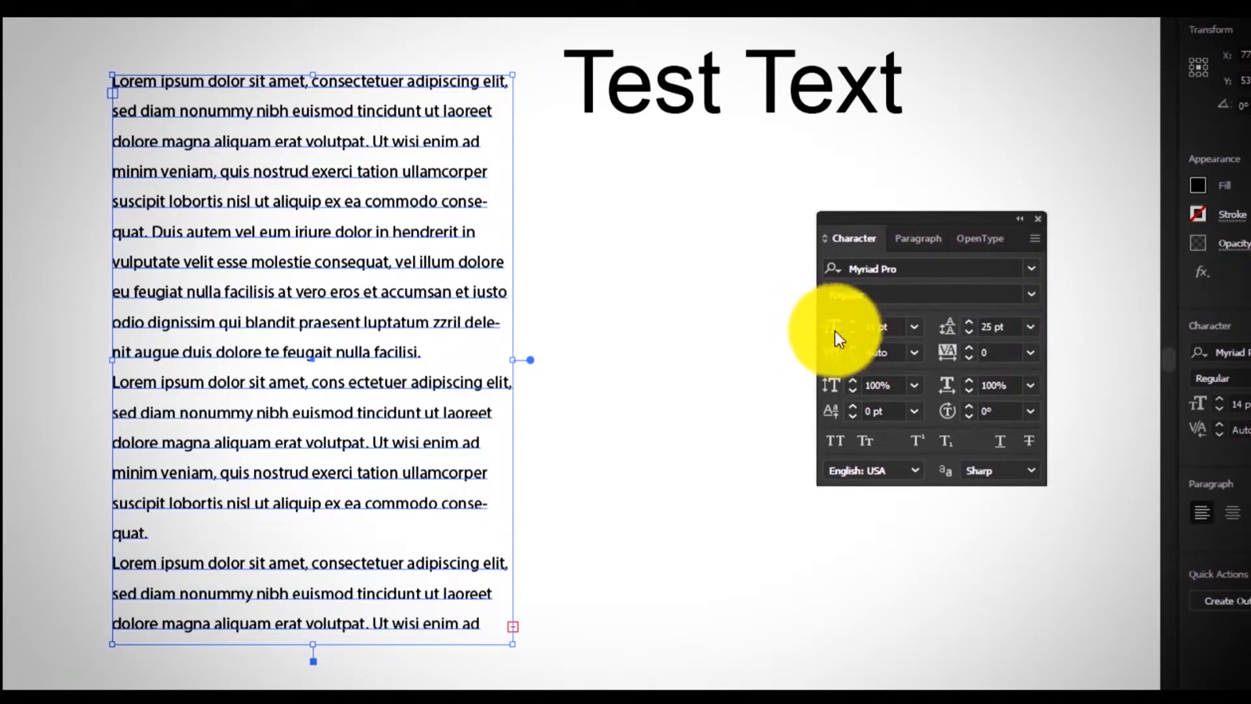
Enlarge the placeholder text through various font sizes to 69 pt at fixed leading and set its leading back to Auto.
click(877, 329)
key(Up)
key(Up)
key(Up)
key(Up)
key(Up)
key(Up)
key(Up)
key(Up)
key(Up)
key(Up)
key(Up)
key(Up)
key(Up)
key(Up)
key(Up)
key(Up)
key(Up)
key(Up)
key(Up)
key(Up)
key(Up)
key(Up)
key(Up)
key(Up)
key(Up)
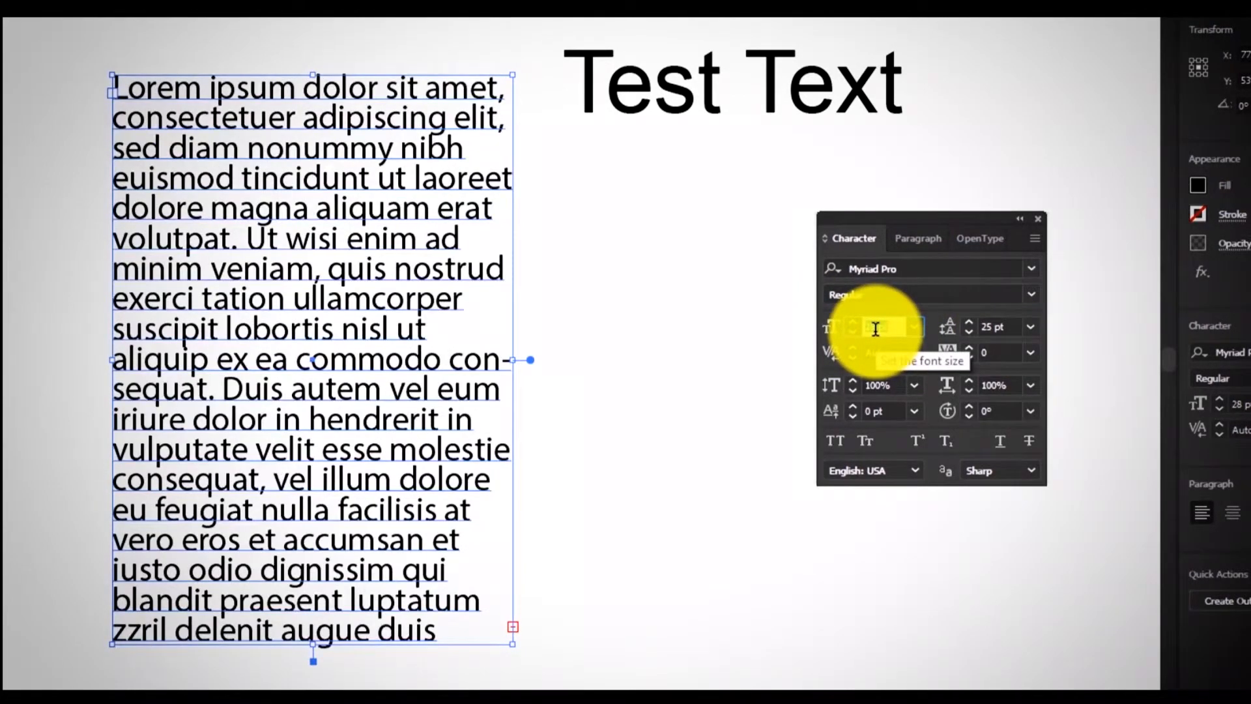
key(Up)
key(Up)
key(Up)
key(Up)
key(Up)
key(Up)
key(Up)
key(Up)
key(Up)
key(Up)
key(Up)
key(Up)
key(Up)
key(Up)
key(Up)
key(Up)
key(Up)
key(Up)
key(Up)
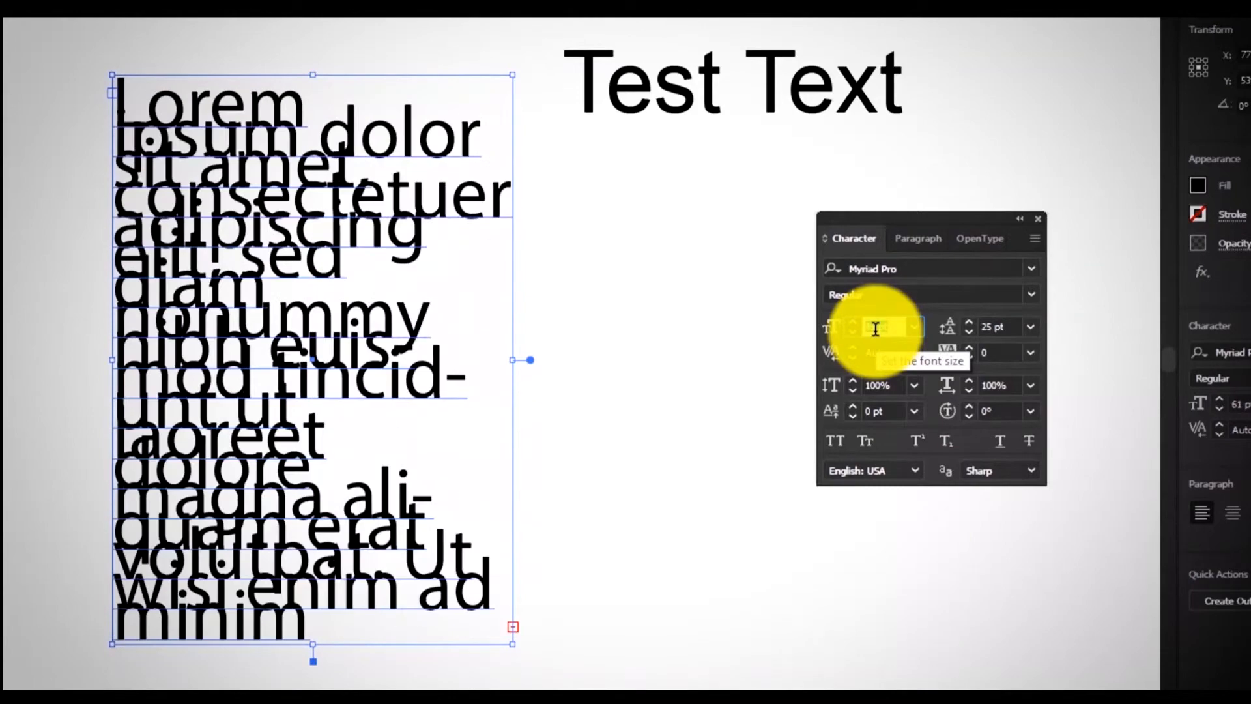
scroll(875, 329, down, 18)
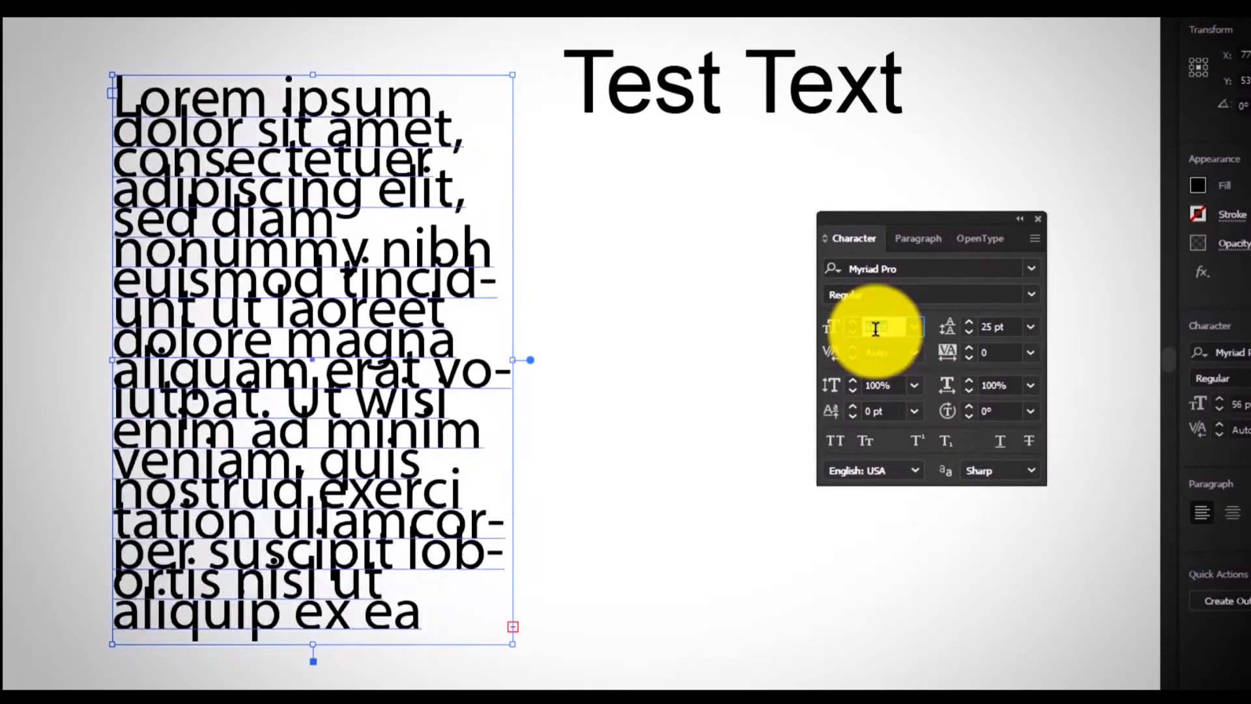
scroll(876, 326, up, 20)
scroll(875, 321, down, 20)
scroll(876, 322, down, 20)
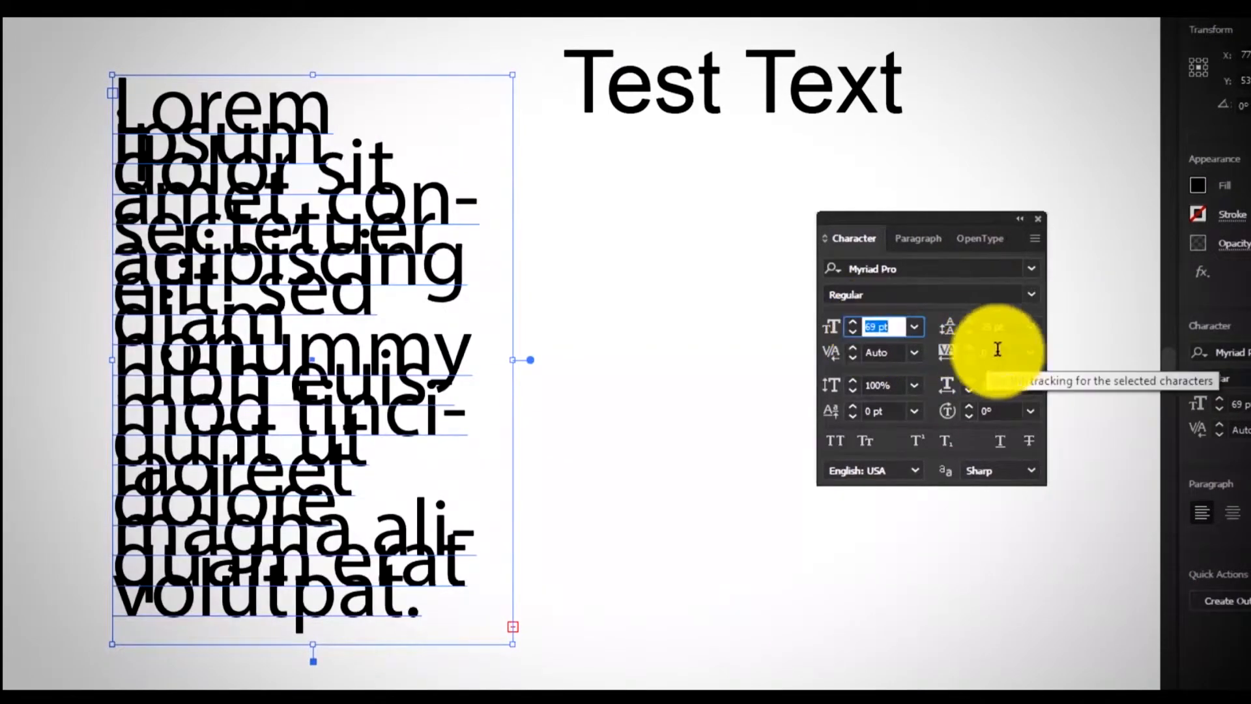
click(1032, 328)
click(1054, 375)
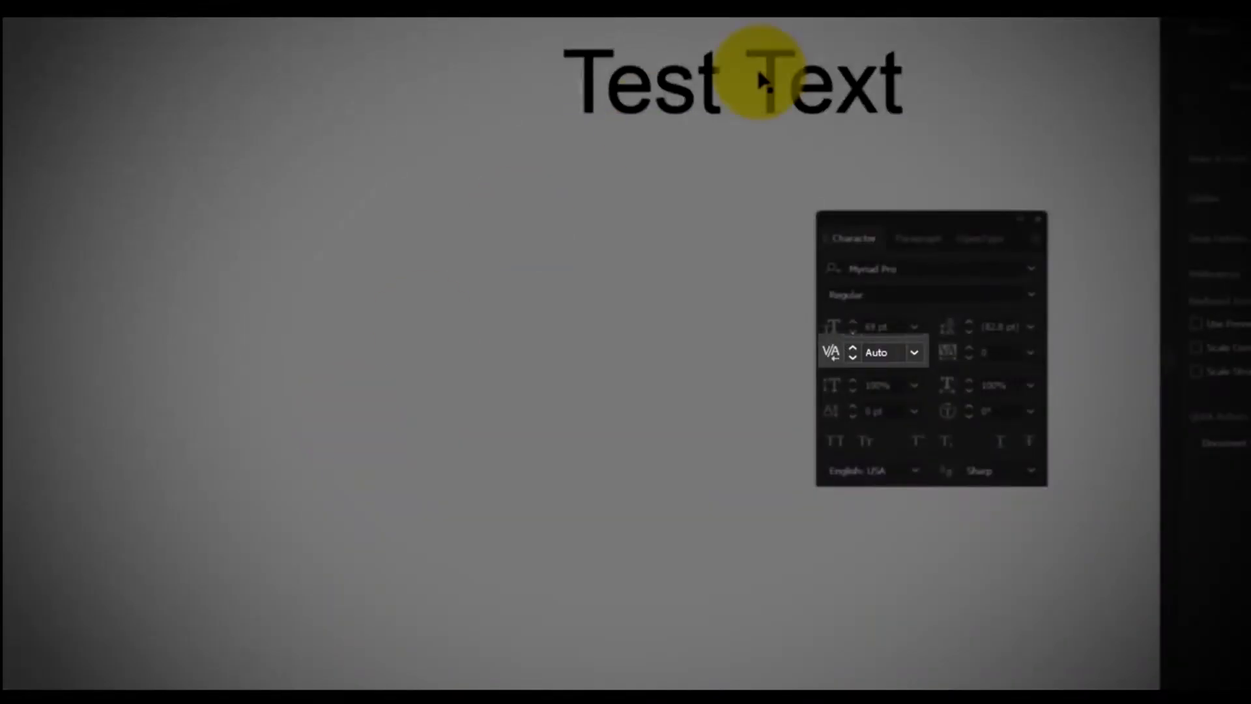
Move the test text down and left to the middle of the artboard and set its kerning to 0.
drag(760, 84, 412, 326)
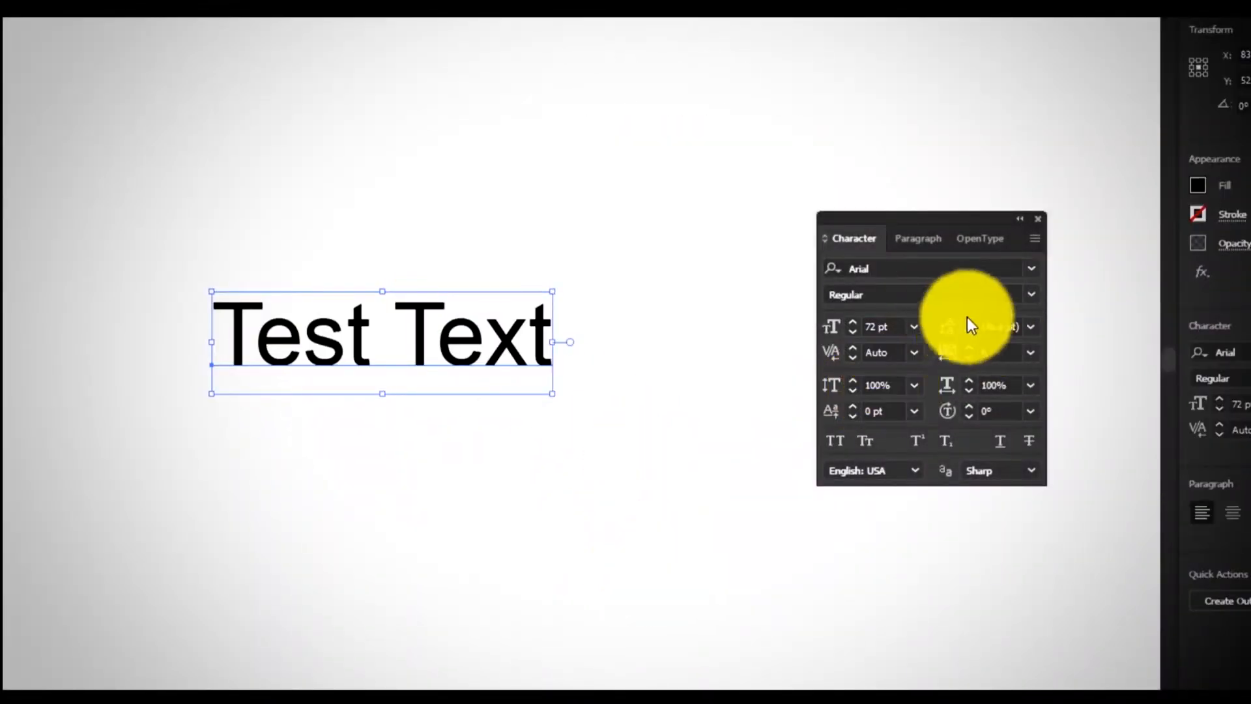
click(916, 354)
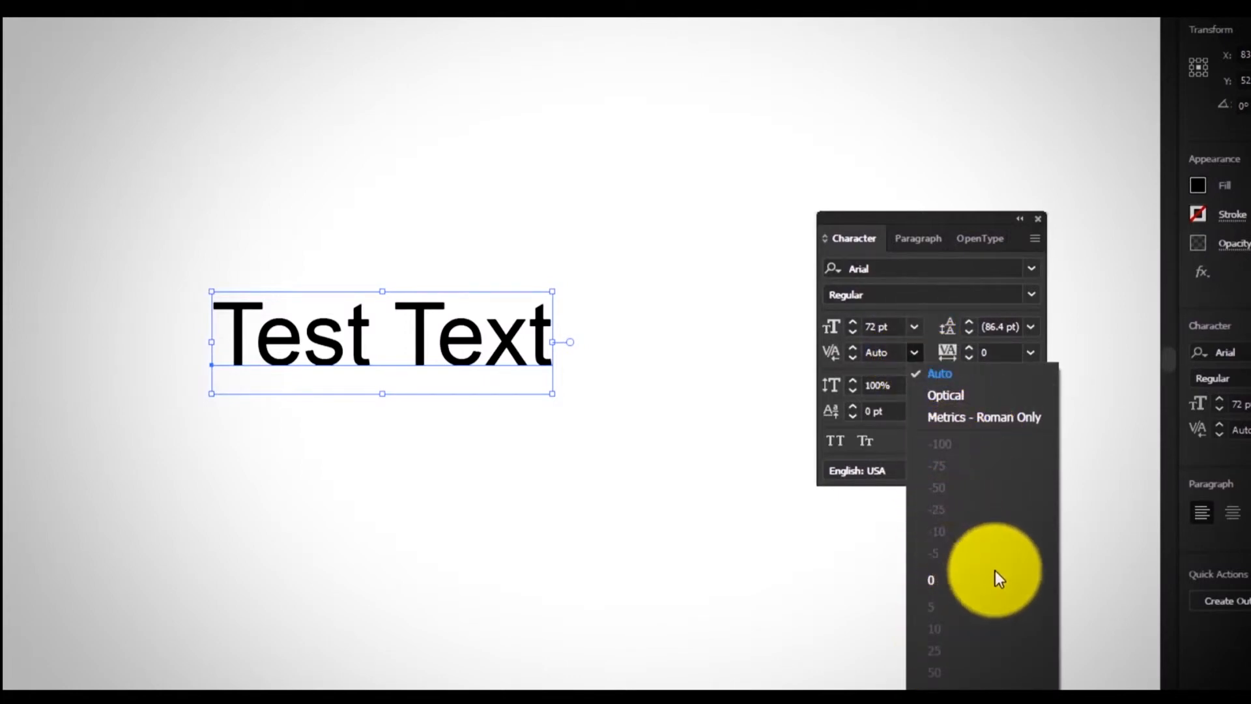
click(953, 579)
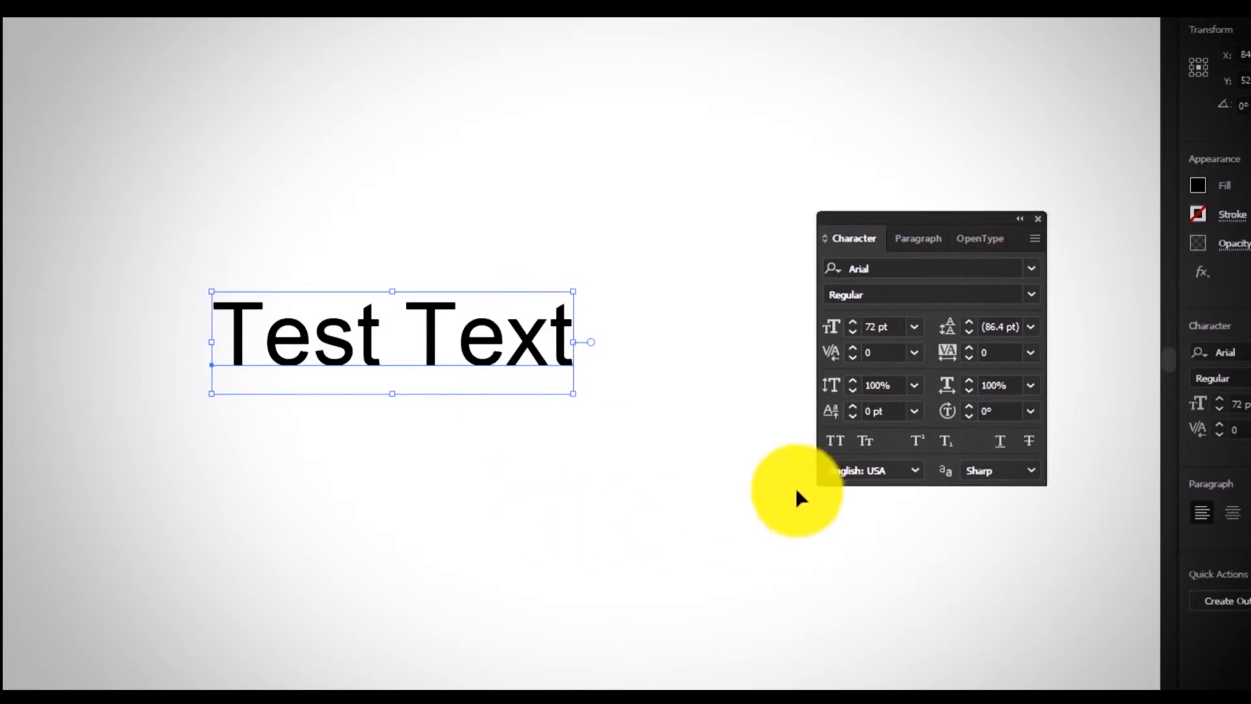
click(877, 354)
key(Escape)
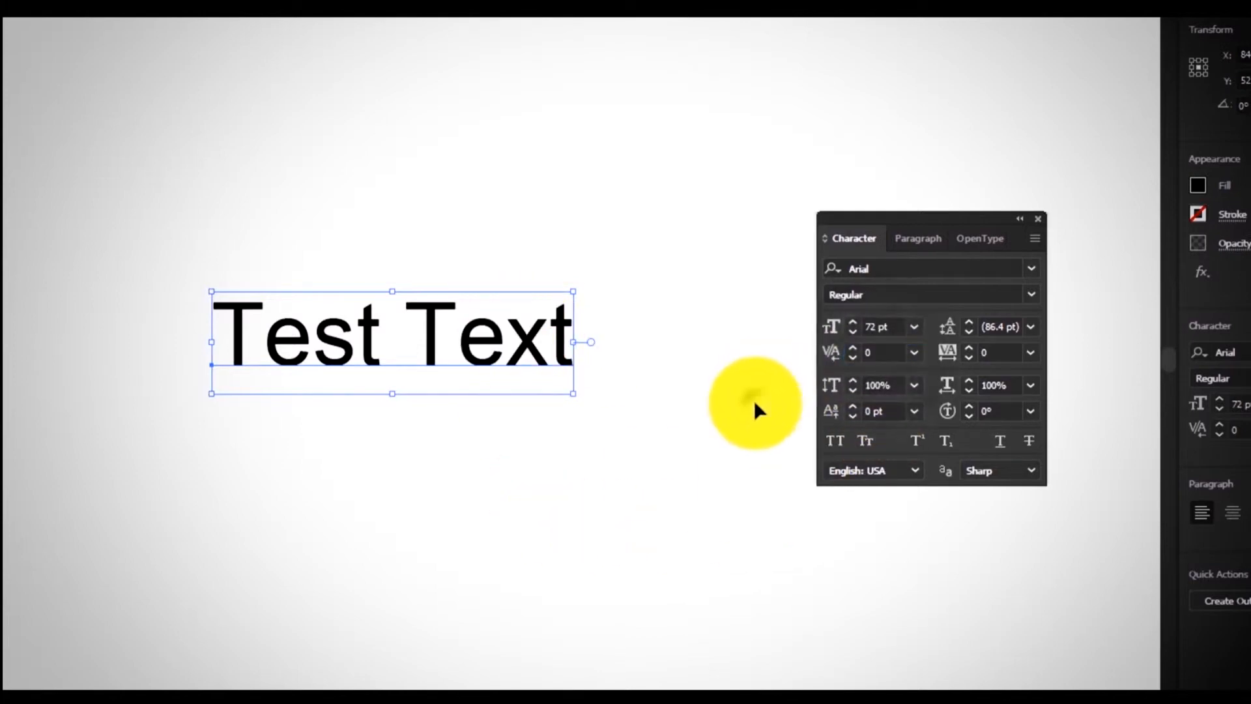
Switch the test text's kerning to Optical and back to Auto.
click(915, 352)
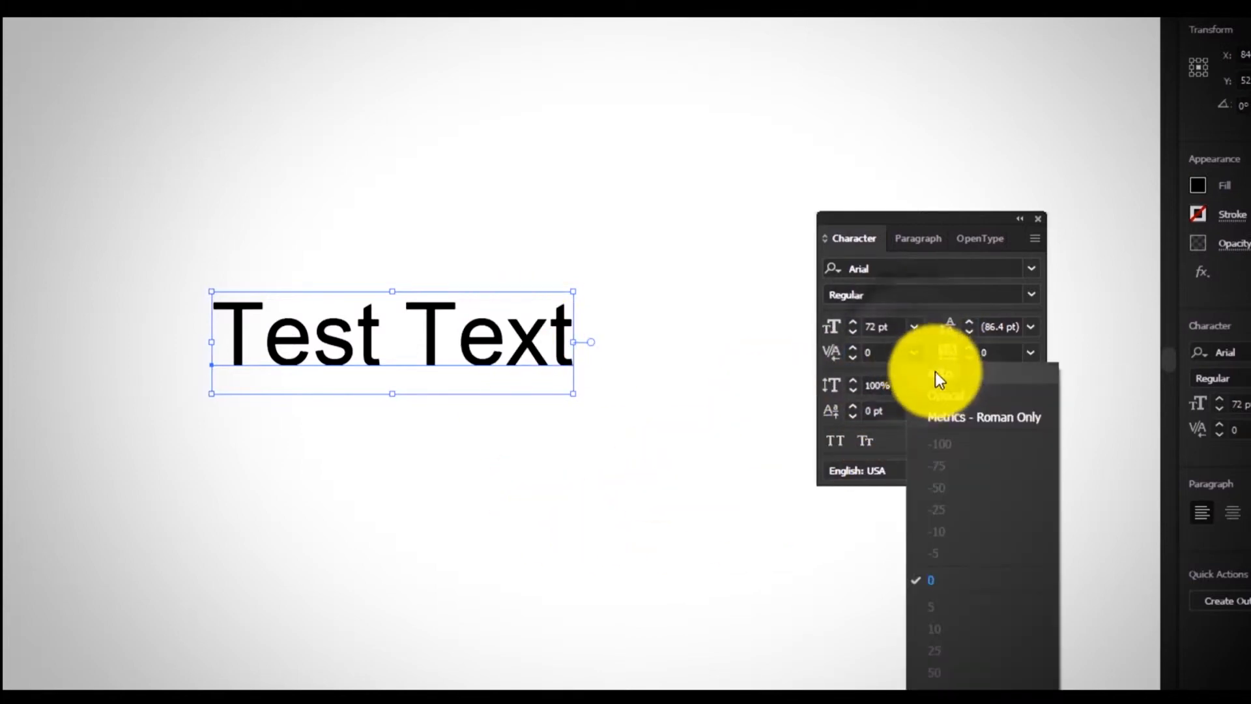
click(945, 396)
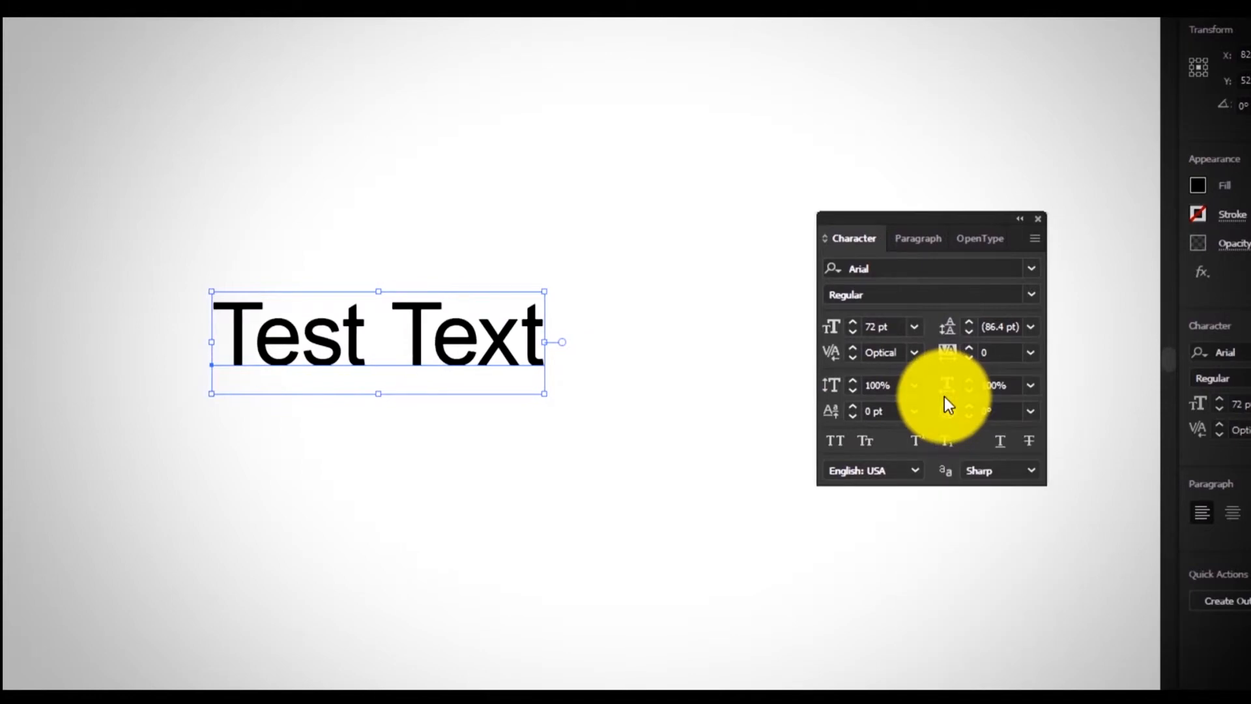
click(915, 352)
click(940, 378)
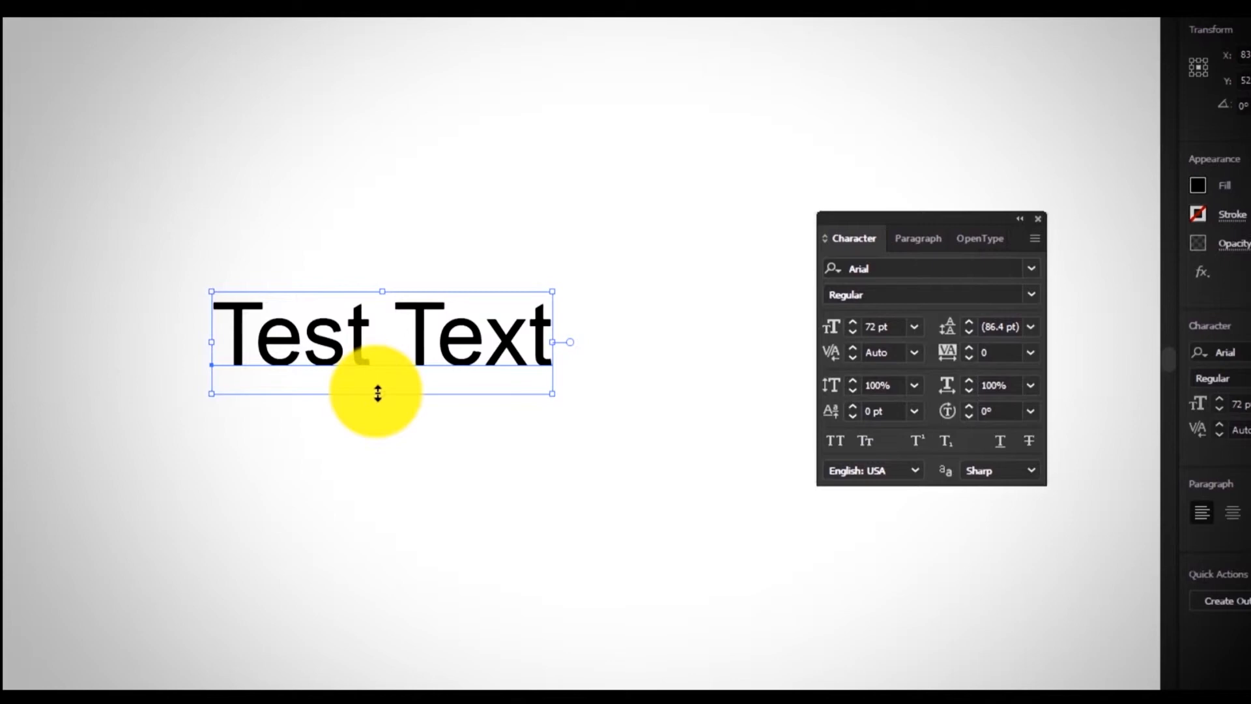
Tighten only the kerning between the T and e of "Test" to -182 and leave text editing.
double_click(253, 339)
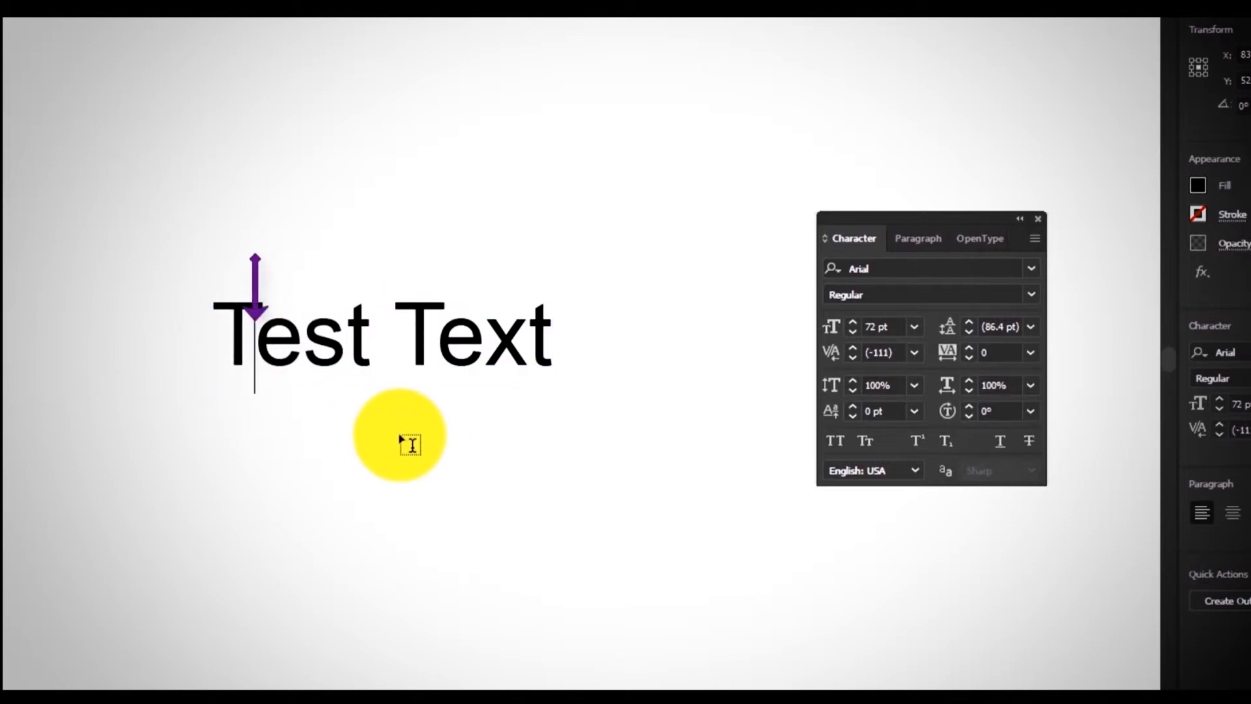
click(915, 352)
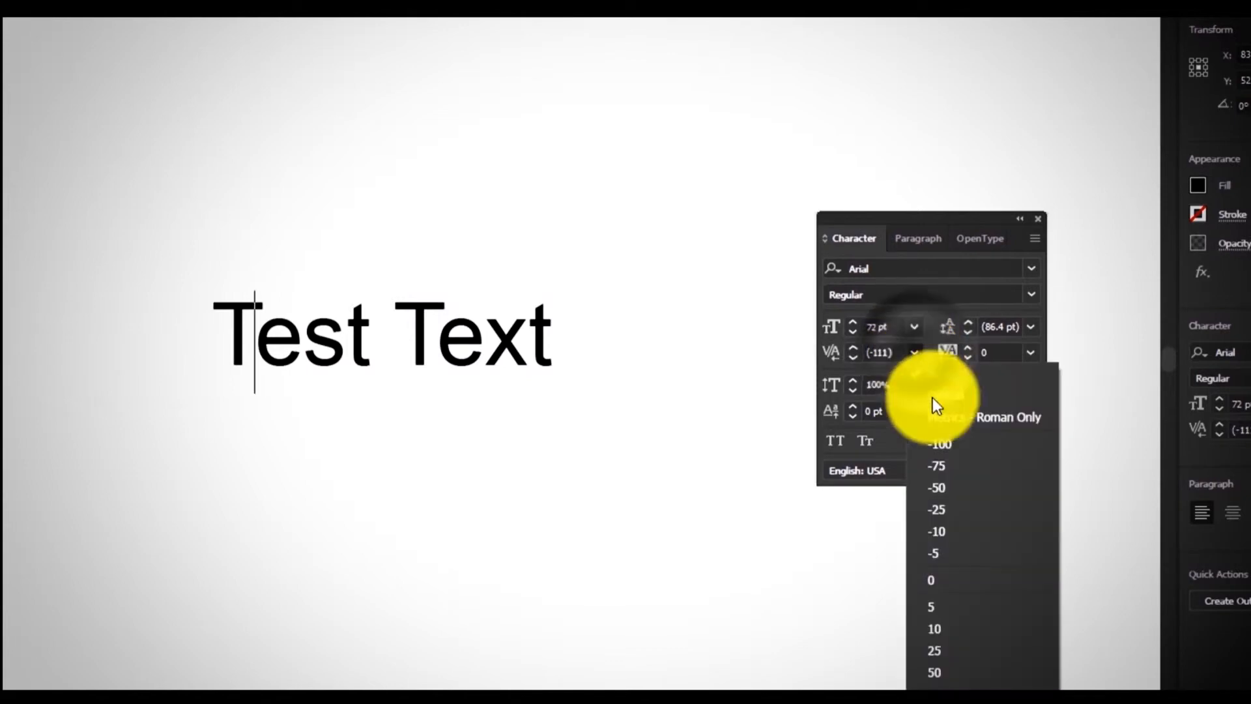
click(965, 650)
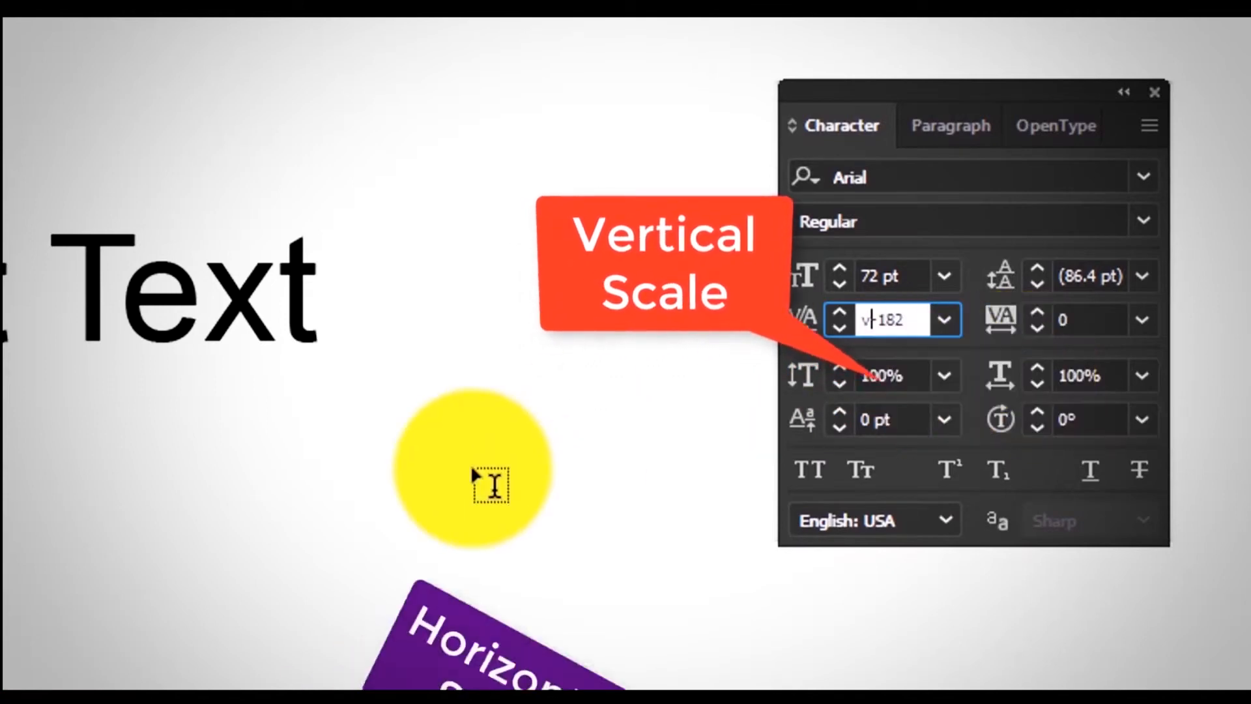
key(Escape)
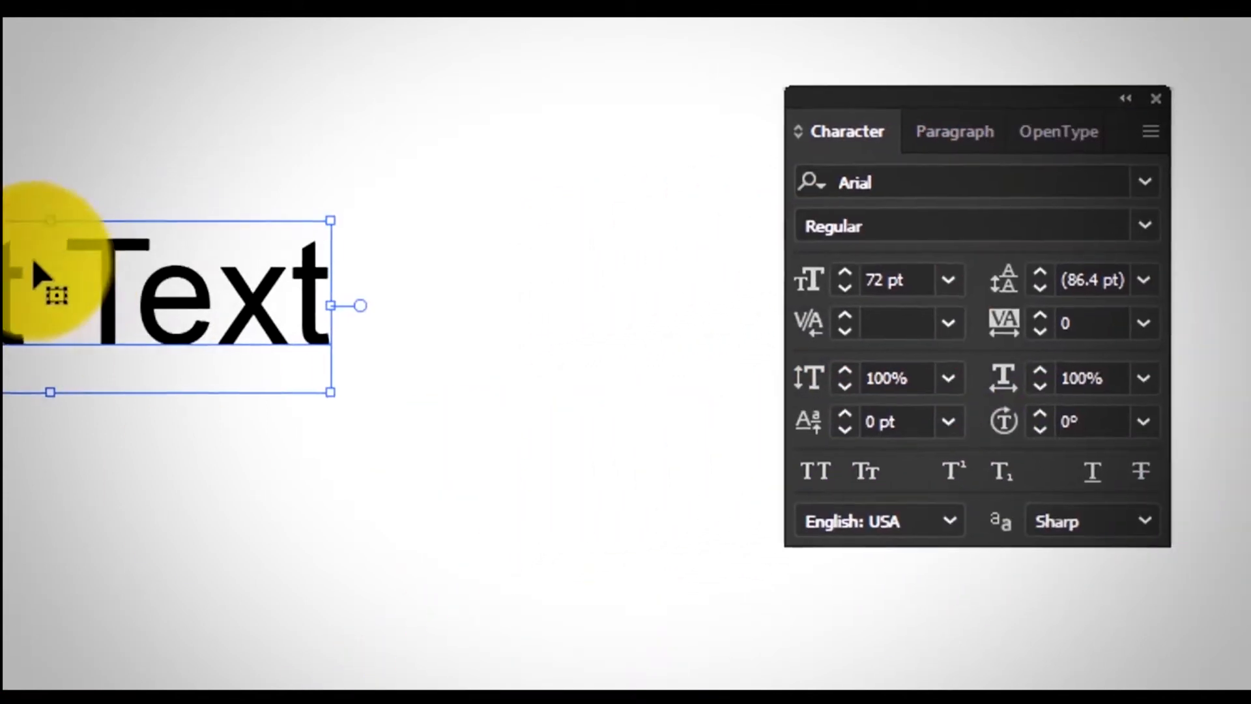
Stretch the test text taller to a font size of 151.14 pt and wider to a horizontal scale of 84%.
drag(322, 302, 322, 154)
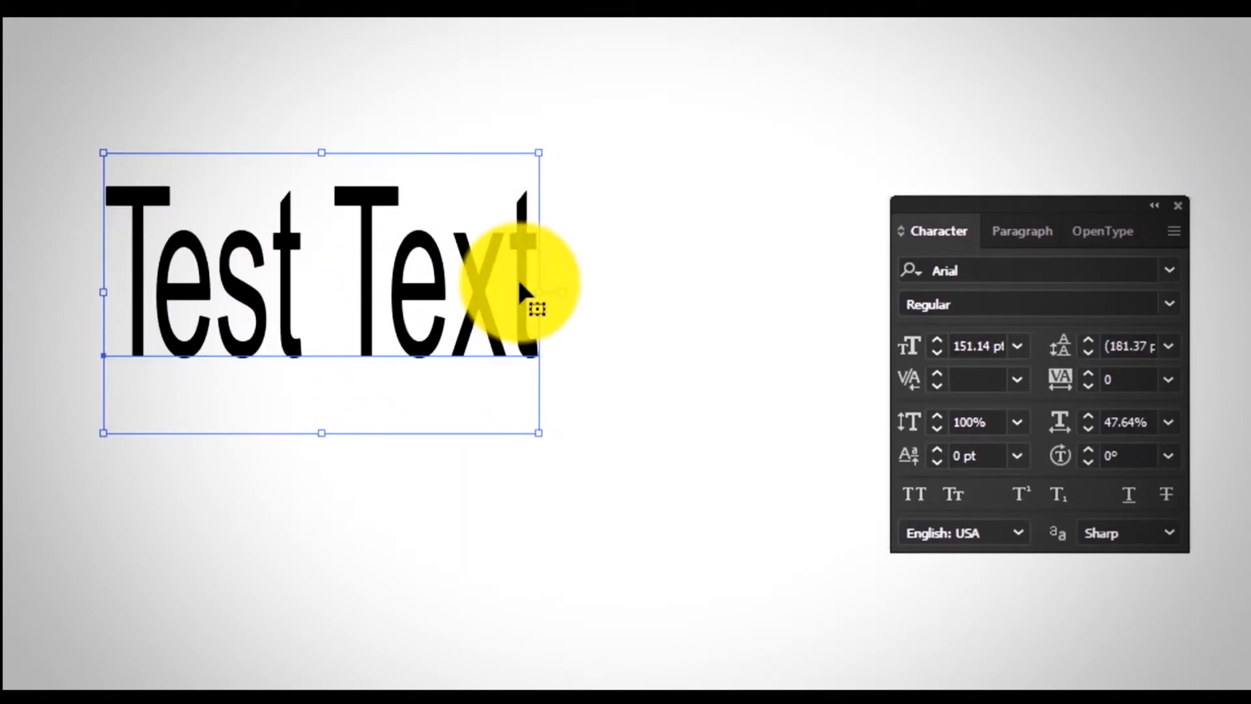
drag(548, 292, 871, 292)
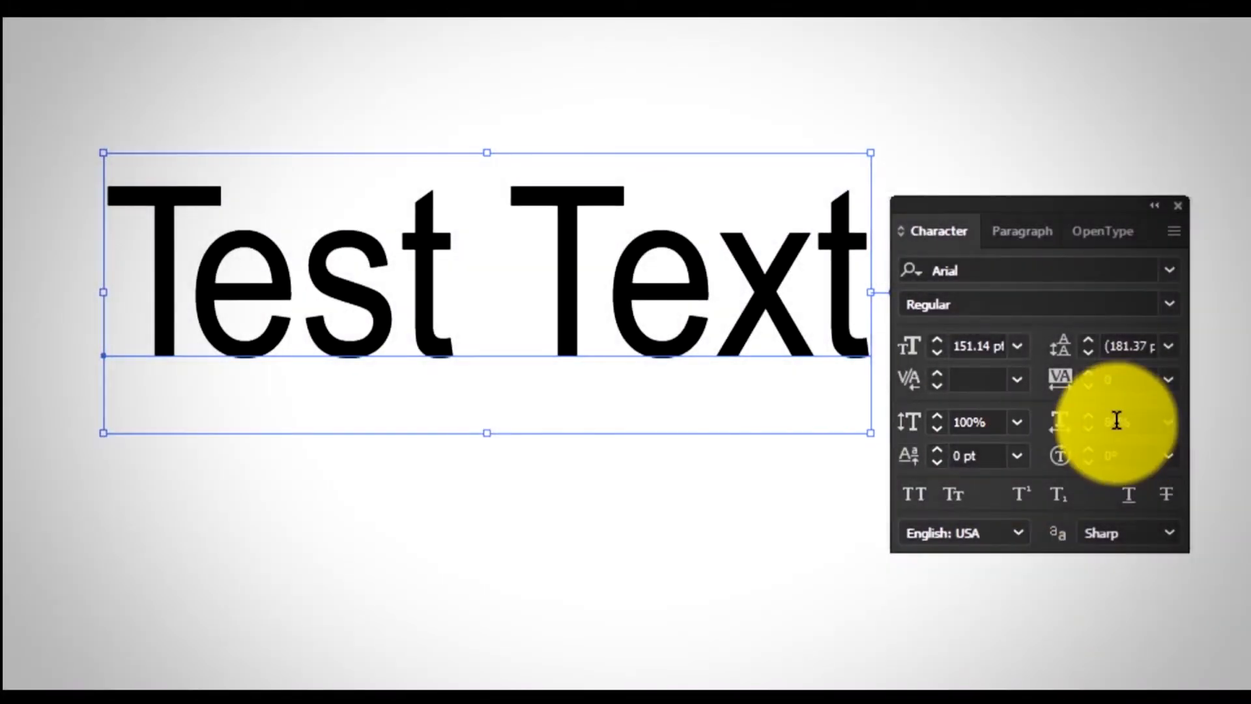
Set the test text's horizontal scale to 100% and move the text left and down, clear of the Character settings.
drag(1134, 422, 1078, 430)
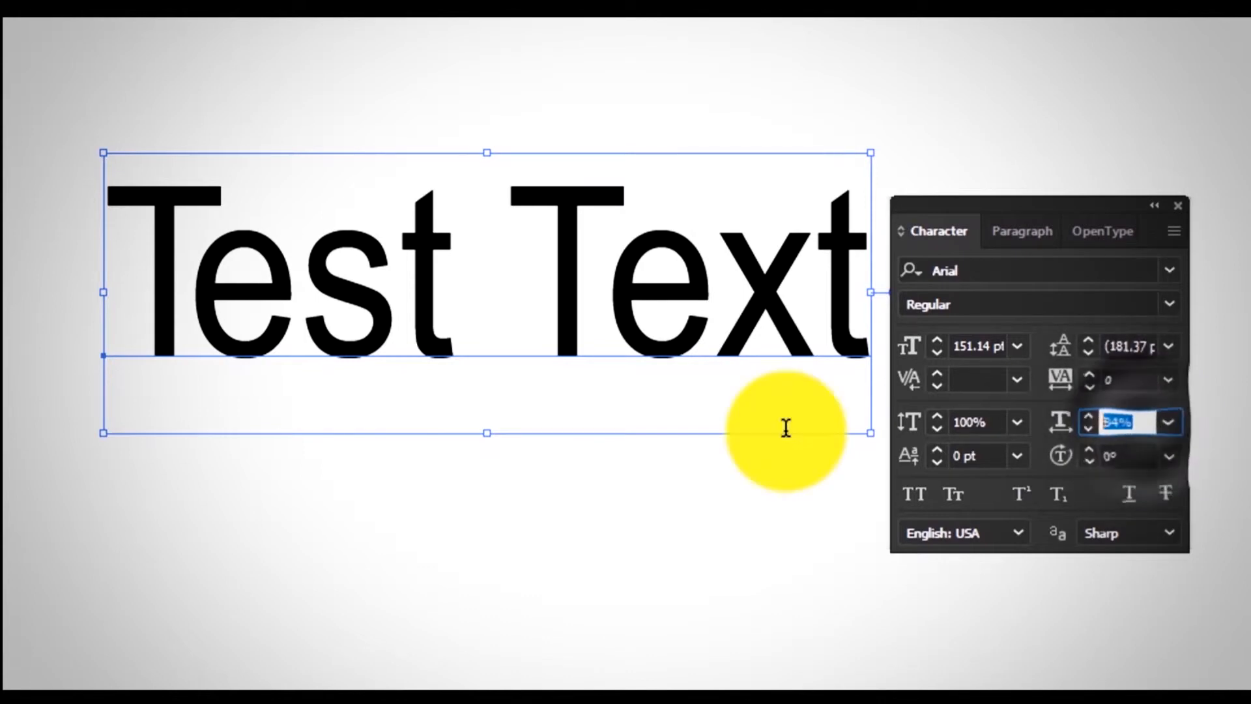
text(100)
key(Return)
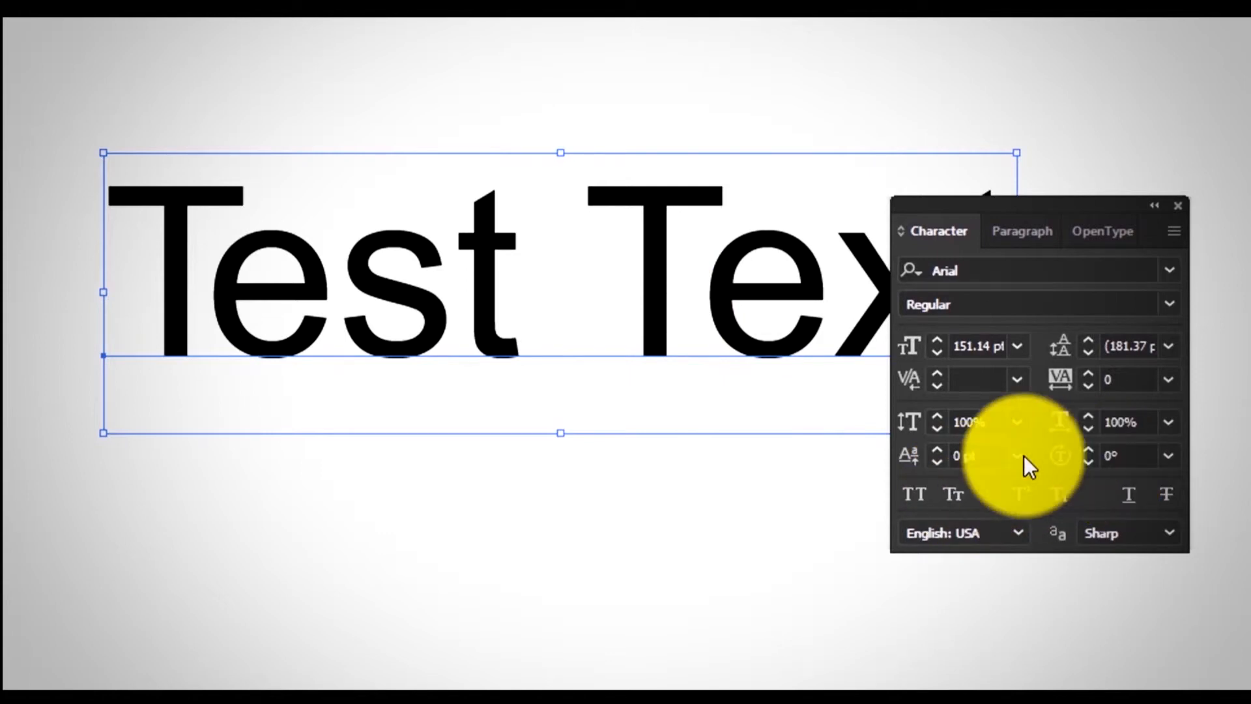
drag(707, 322, 380, 457)
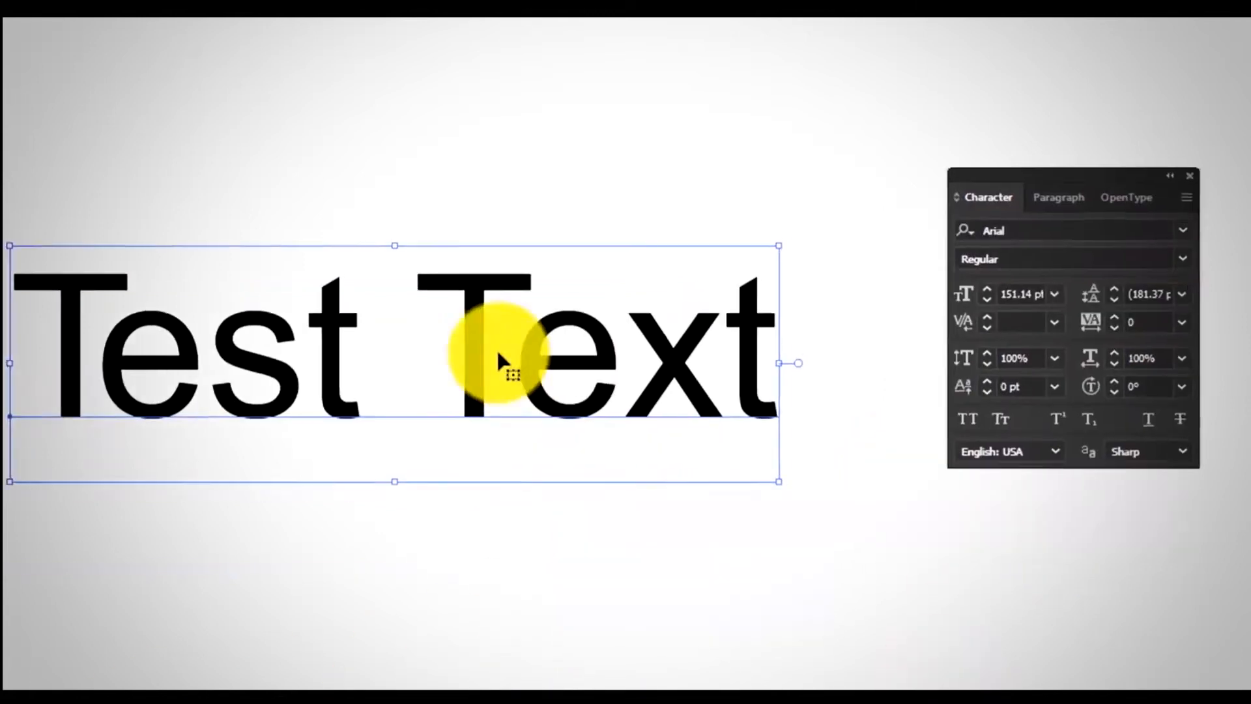
Try raising and lowering the e of "Text" with baseline shift, including -5 pt, and reset the shift to 0 pt.
triple_click(575, 339)
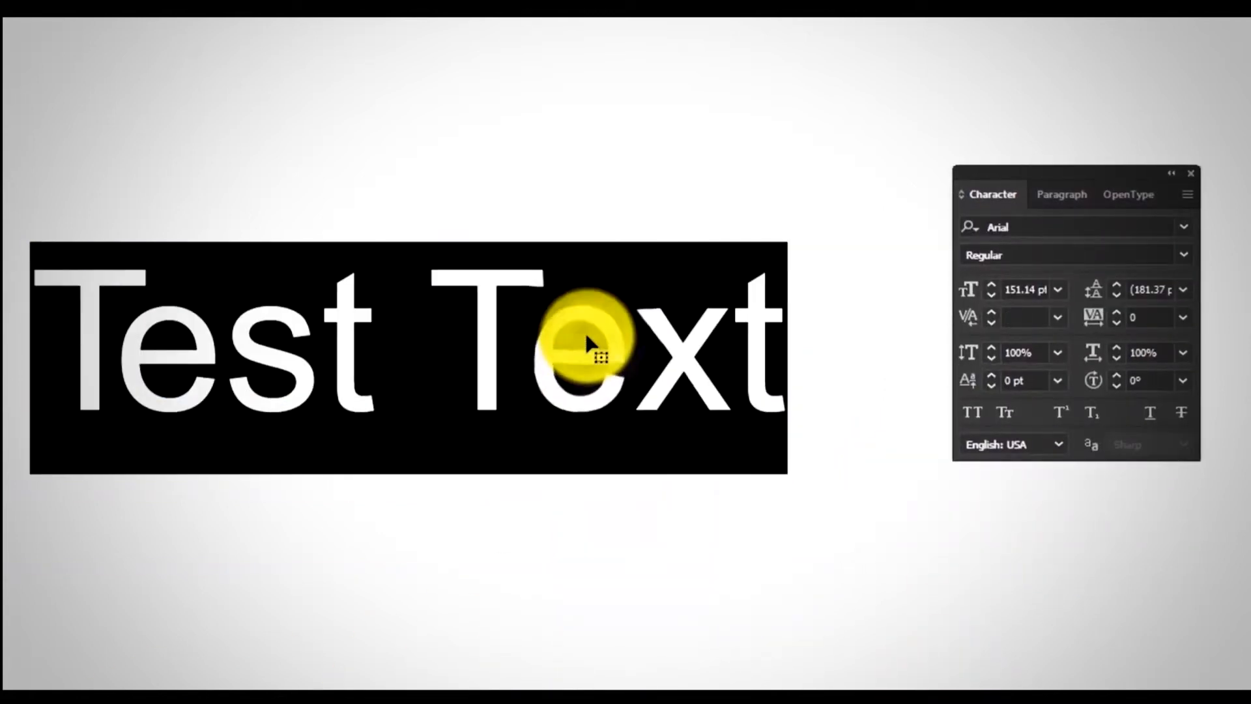
click(580, 354)
drag(622, 352, 545, 354)
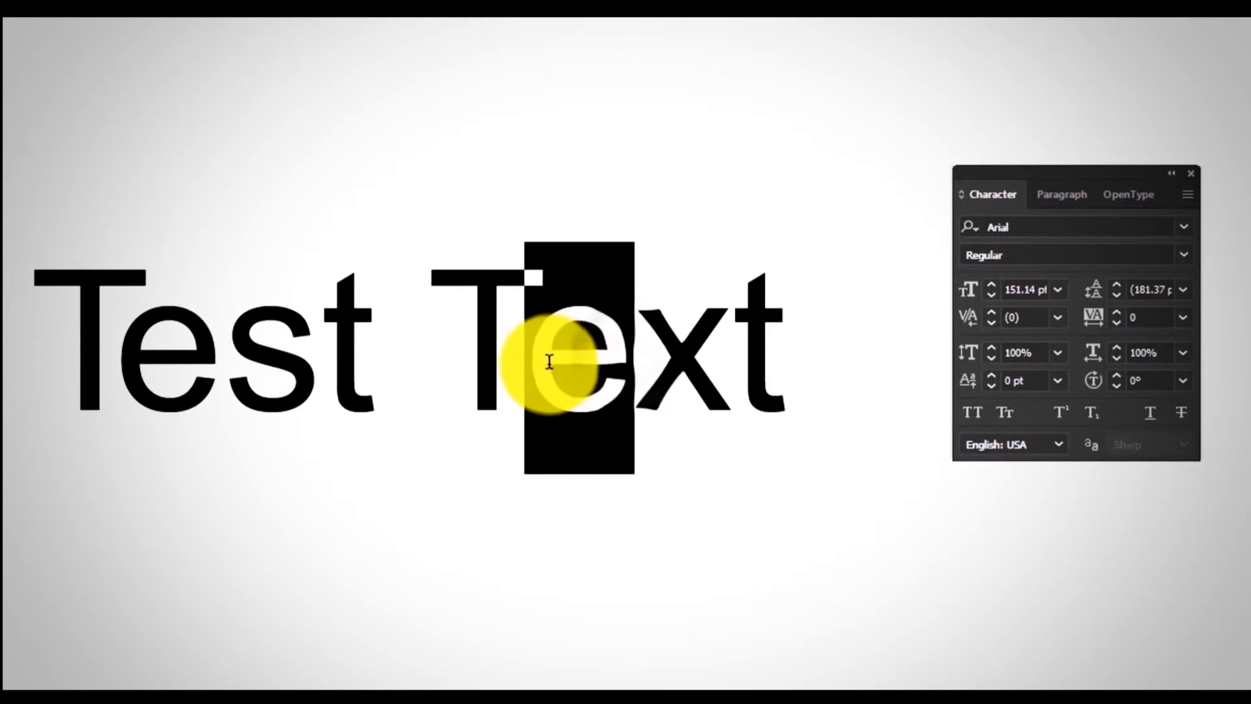
scroll(1016, 382, up, 5)
scroll(1016, 383, down, 6)
scroll(1016, 383, up, 15)
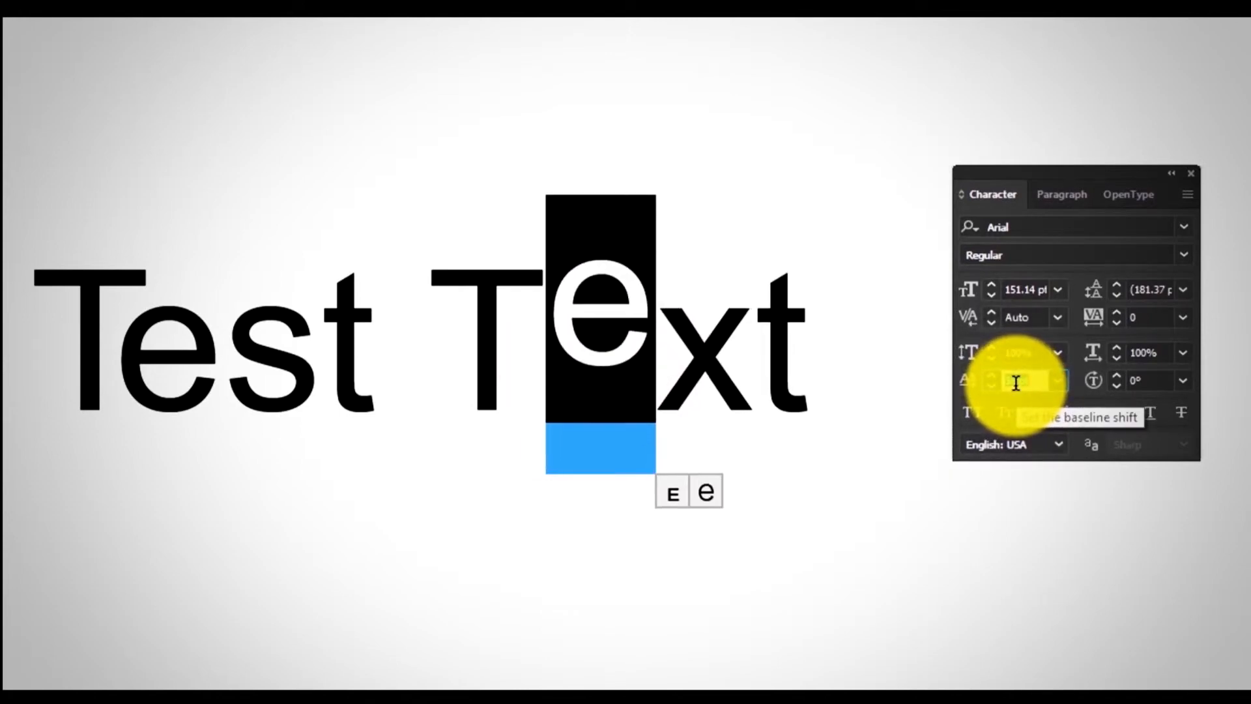
scroll(1017, 382, down, 20)
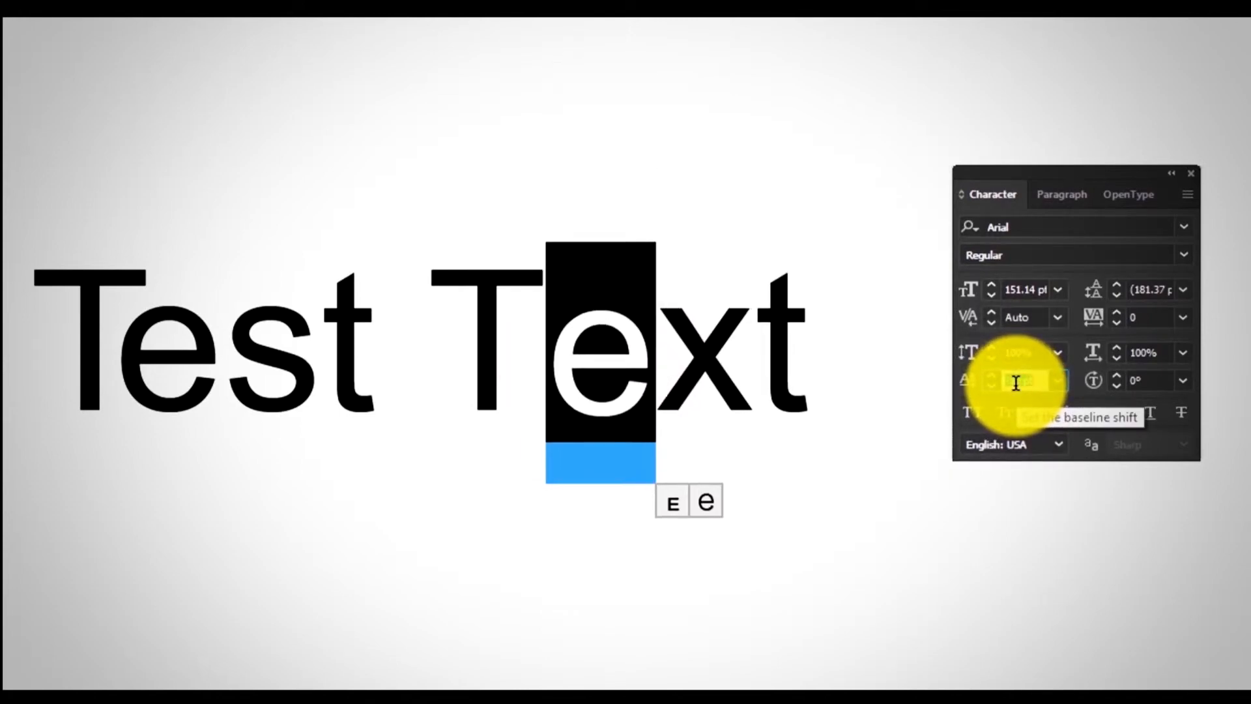
scroll(1016, 382, up, 8)
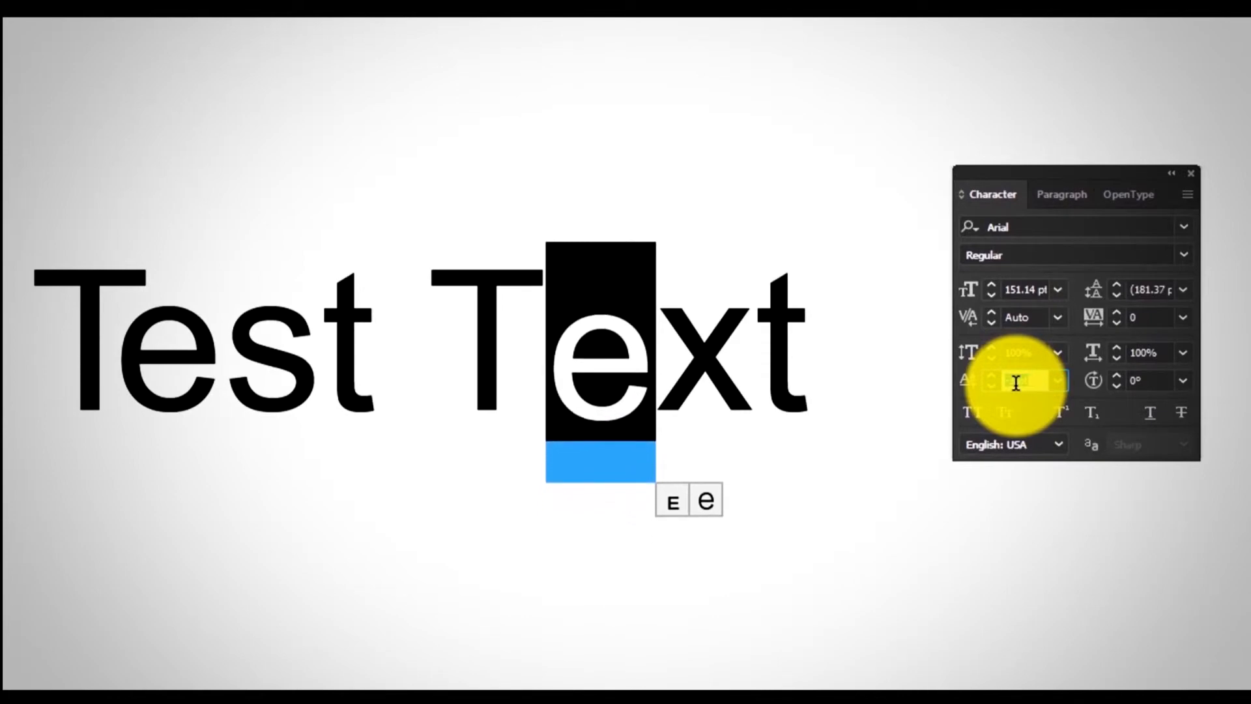
key(Return)
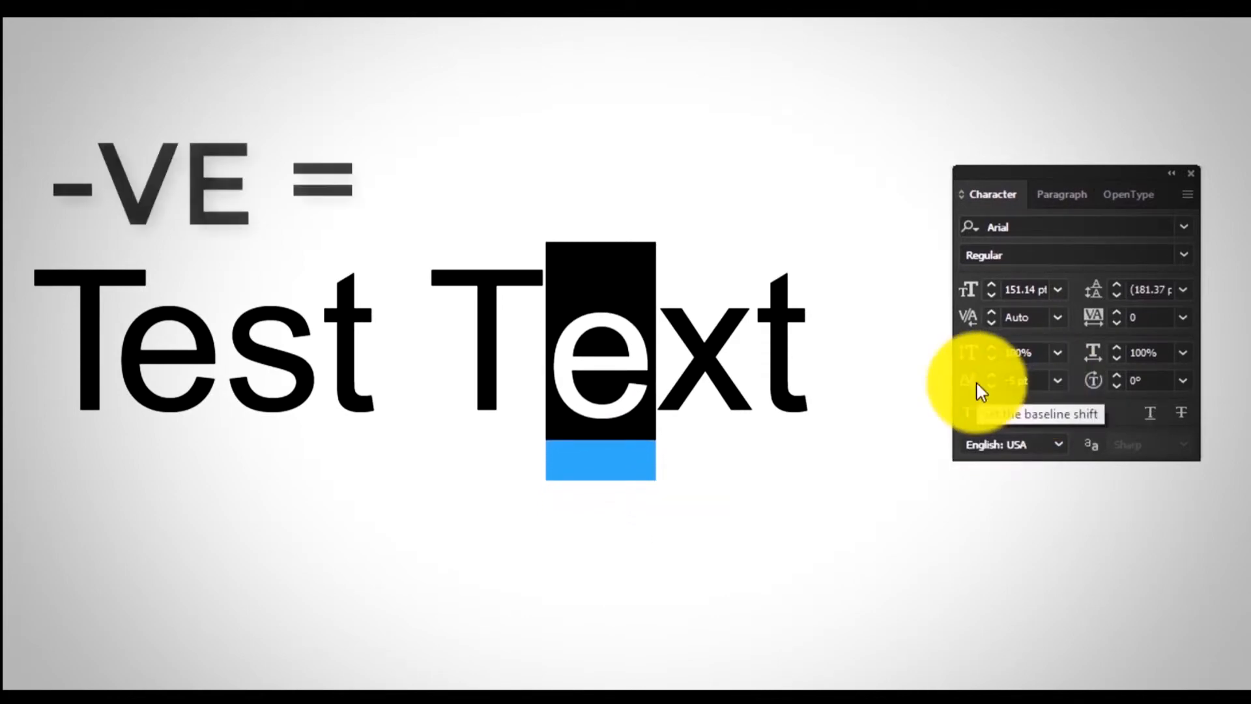
click(1071, 380)
click(1092, 527)
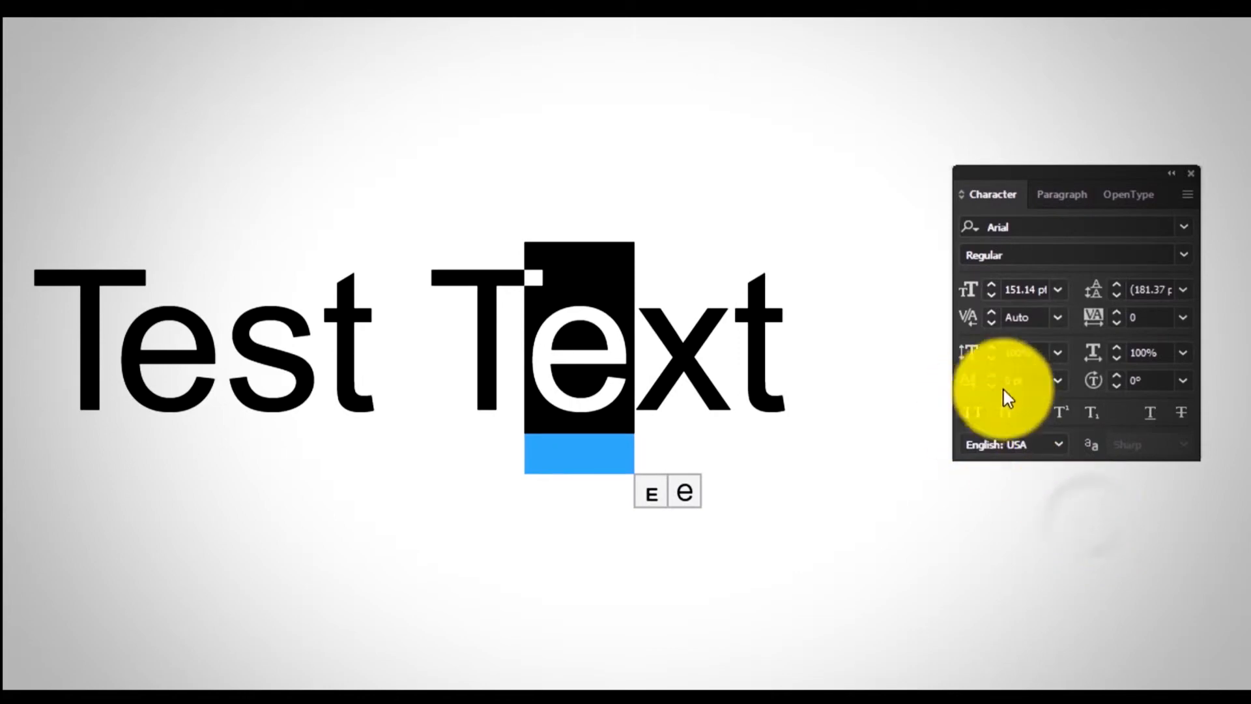
Select the x of "Text" and rotate that single letter with Character Rotation.
drag(635, 365, 731, 365)
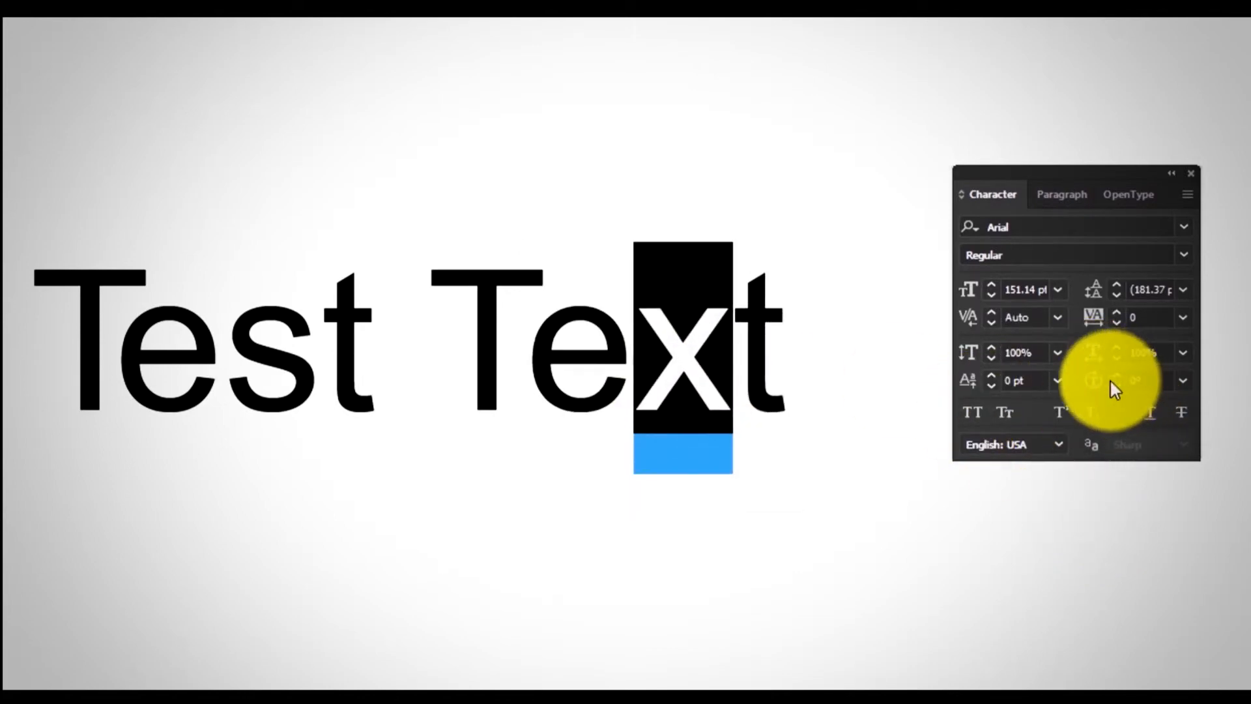
click(1139, 380)
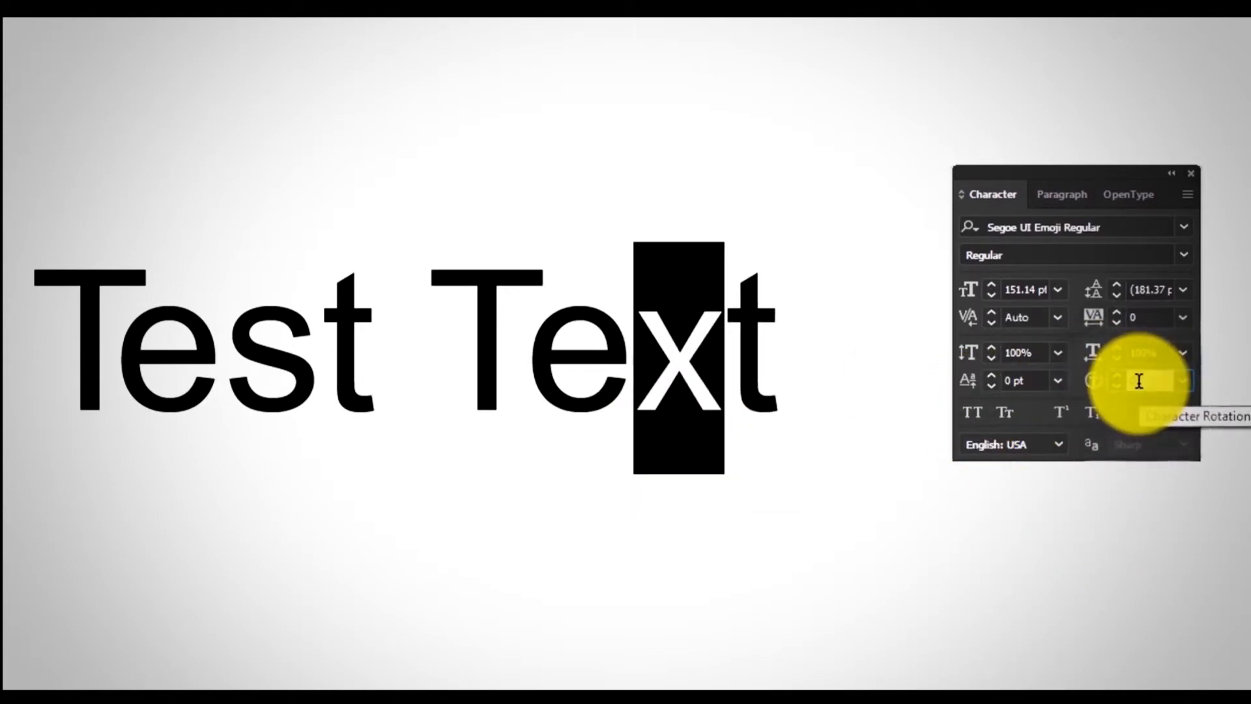
scroll(1139, 381, down, 20)
scroll(1139, 380, down, 15)
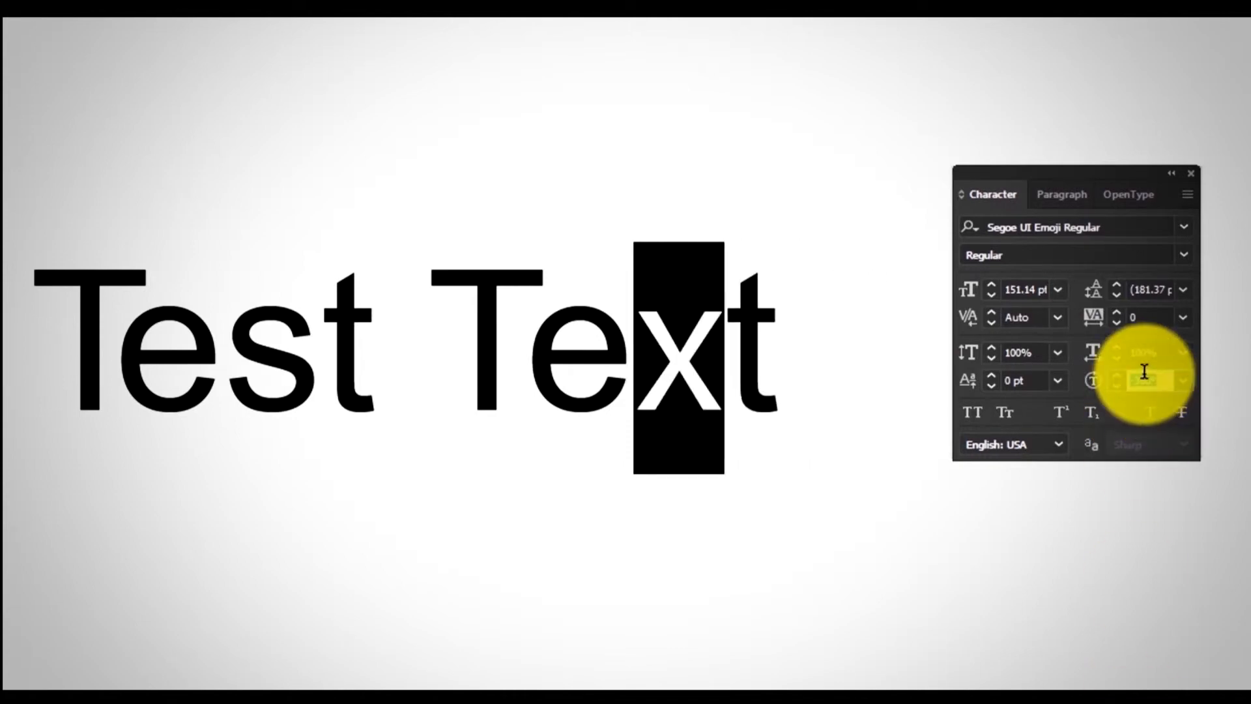
scroll(1145, 372, down, 10)
scroll(1144, 371, down, 1)
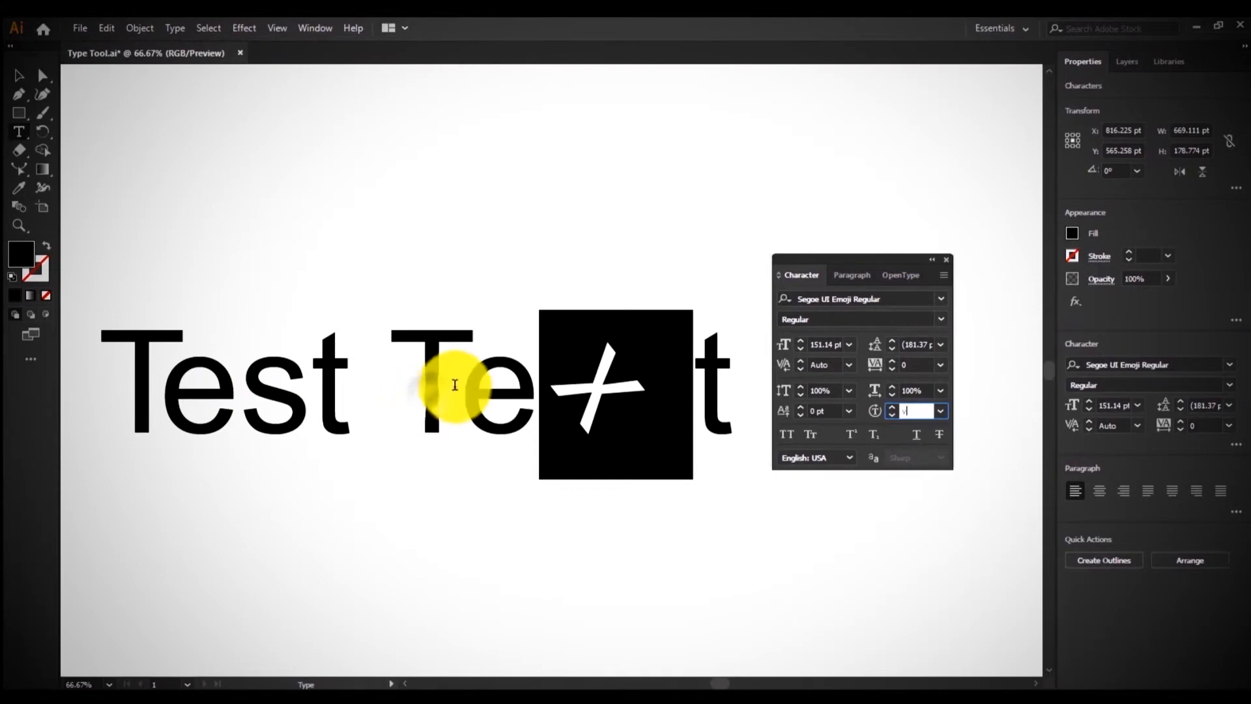
Try several Character Rotation angles on all letters of the whole "Test Text" object.
key(Escape)
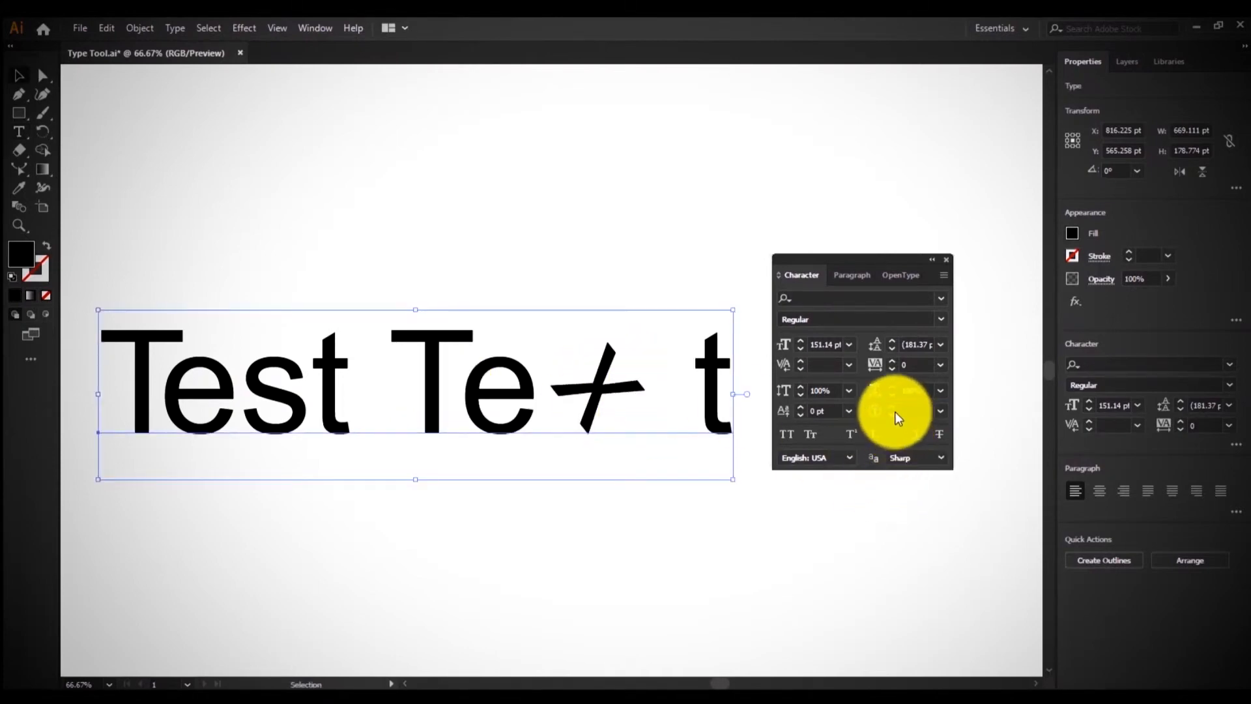
scroll(894, 409, up, 10)
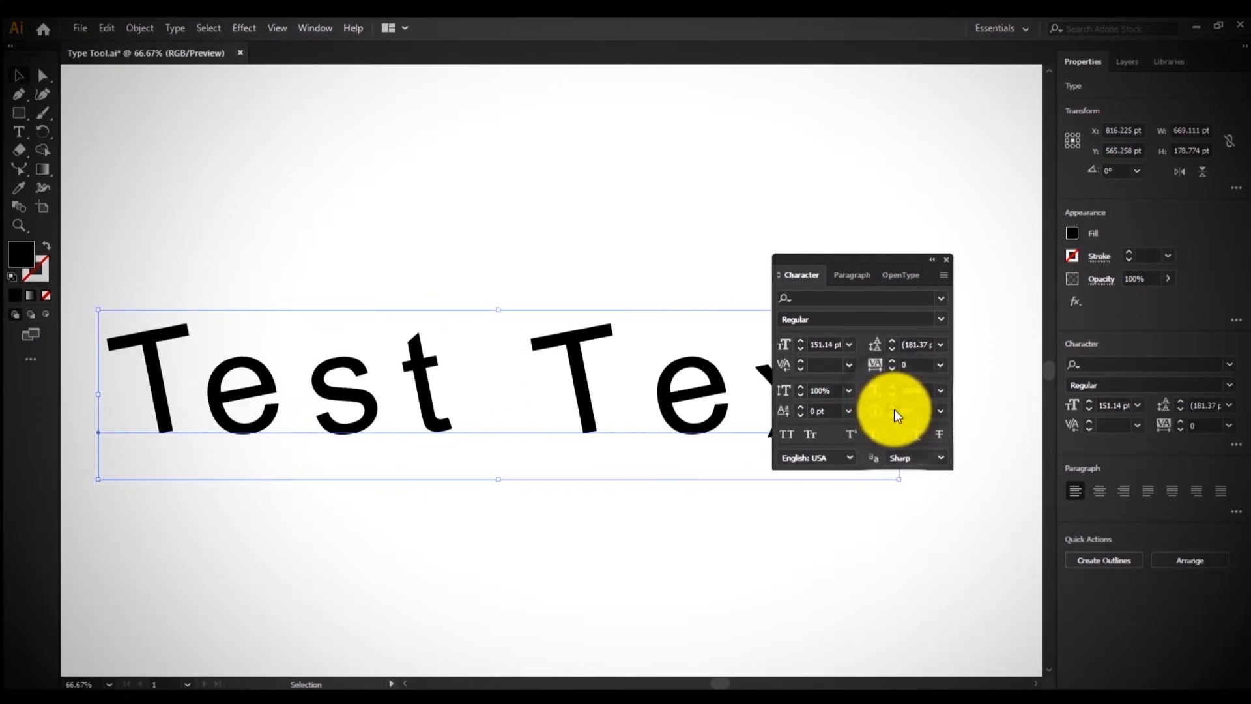
scroll(893, 418, down, 10)
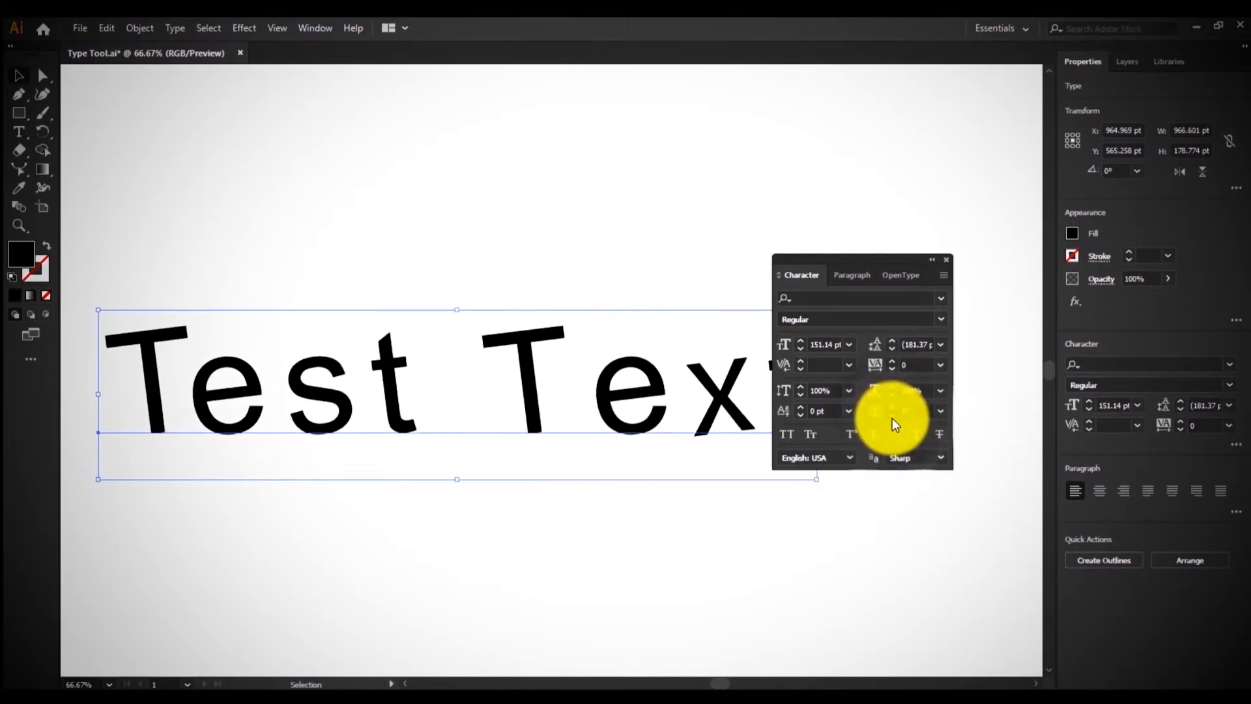
scroll(897, 409, down, 10)
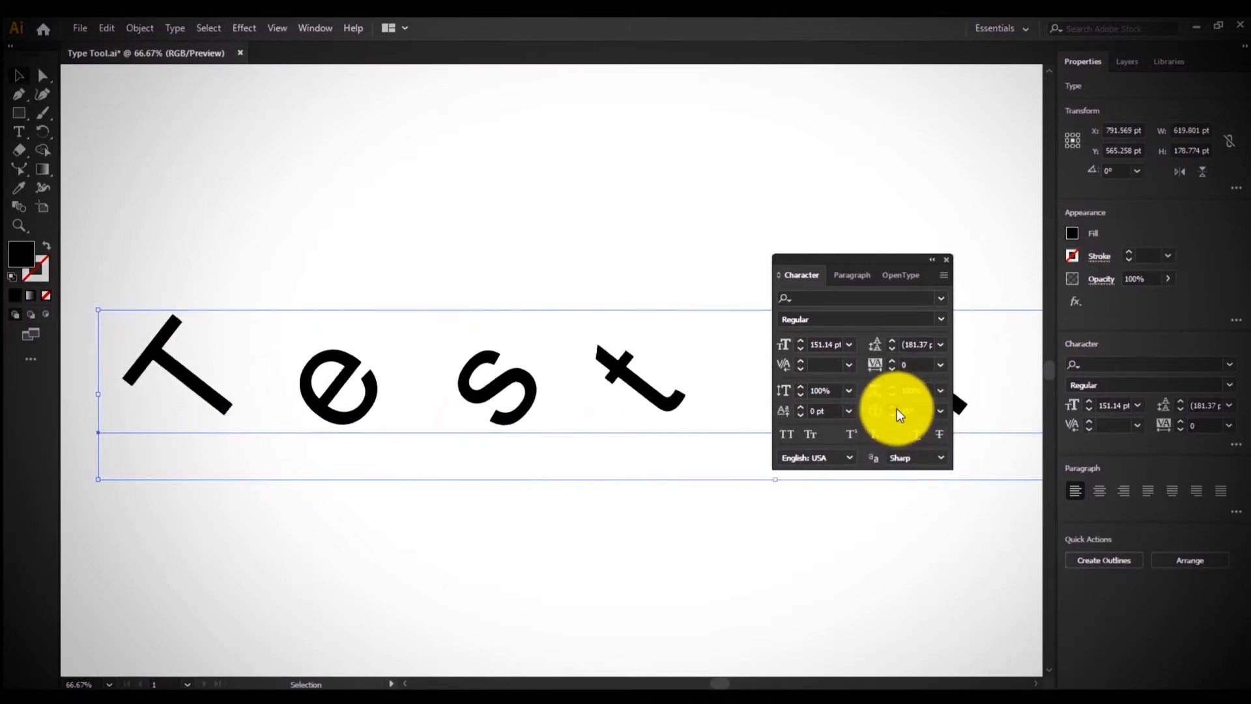
scroll(897, 409, down, 10)
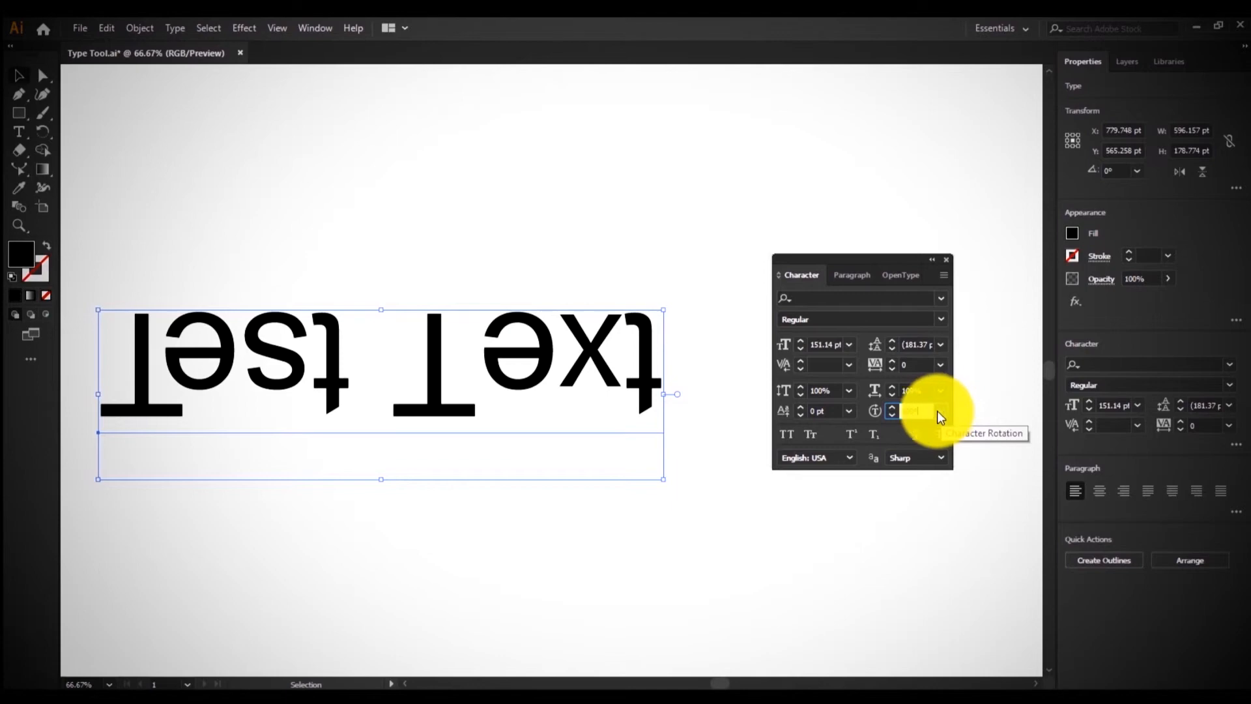
Set the Character Rotation of the whole "Test Text" object to 0°.
drag(935, 410, 749, 411)
text(0)
key(Return)
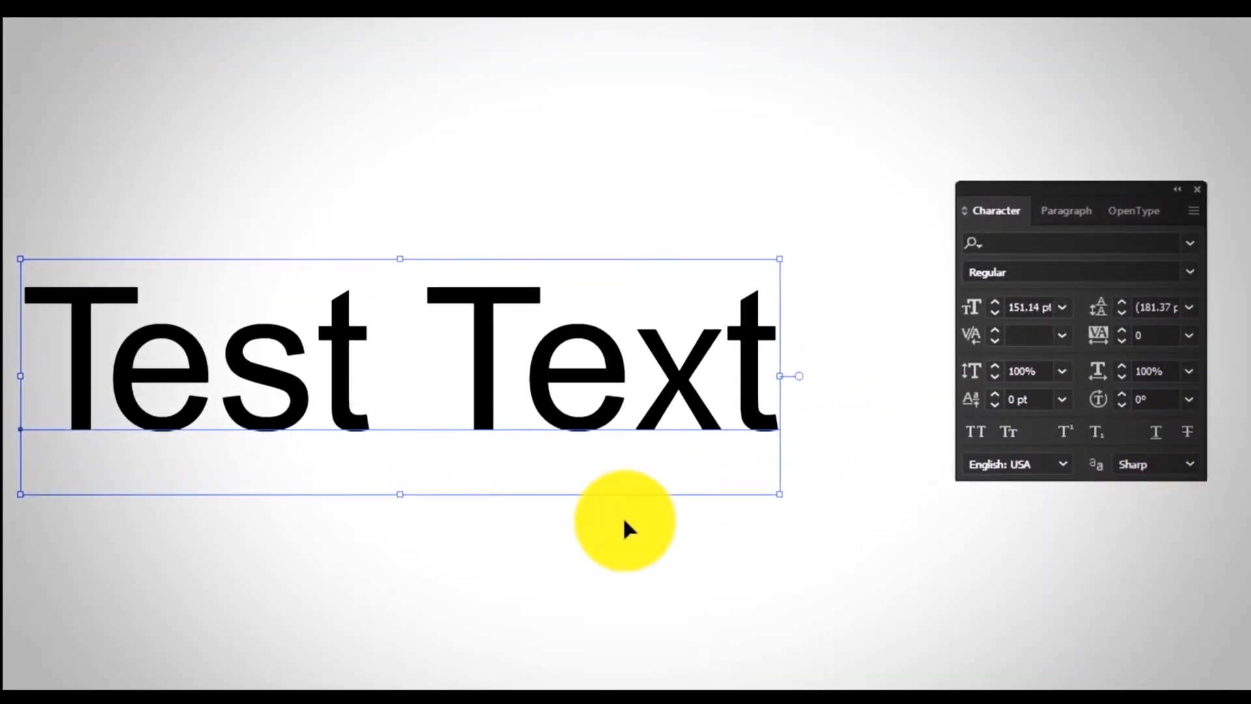
Try All Caps and Small Caps on the test text, turning each option off again.
click(982, 436)
click(982, 435)
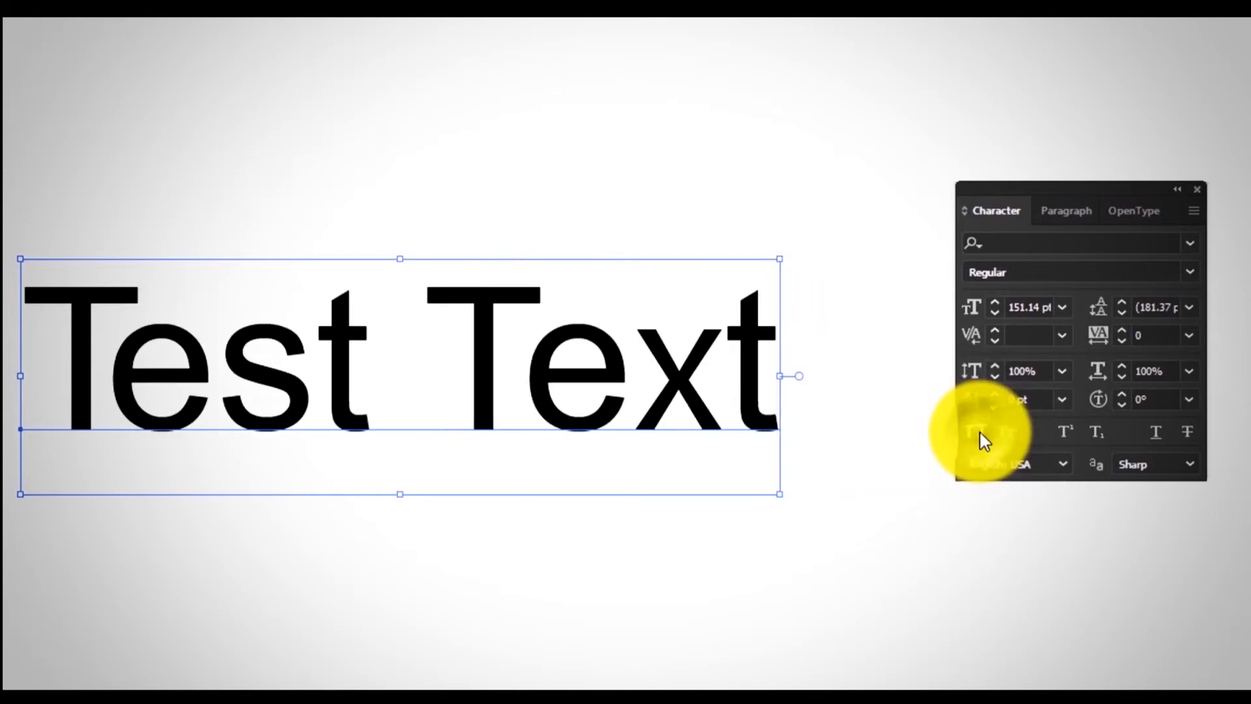
click(981, 436)
click(981, 435)
click(982, 435)
click(981, 433)
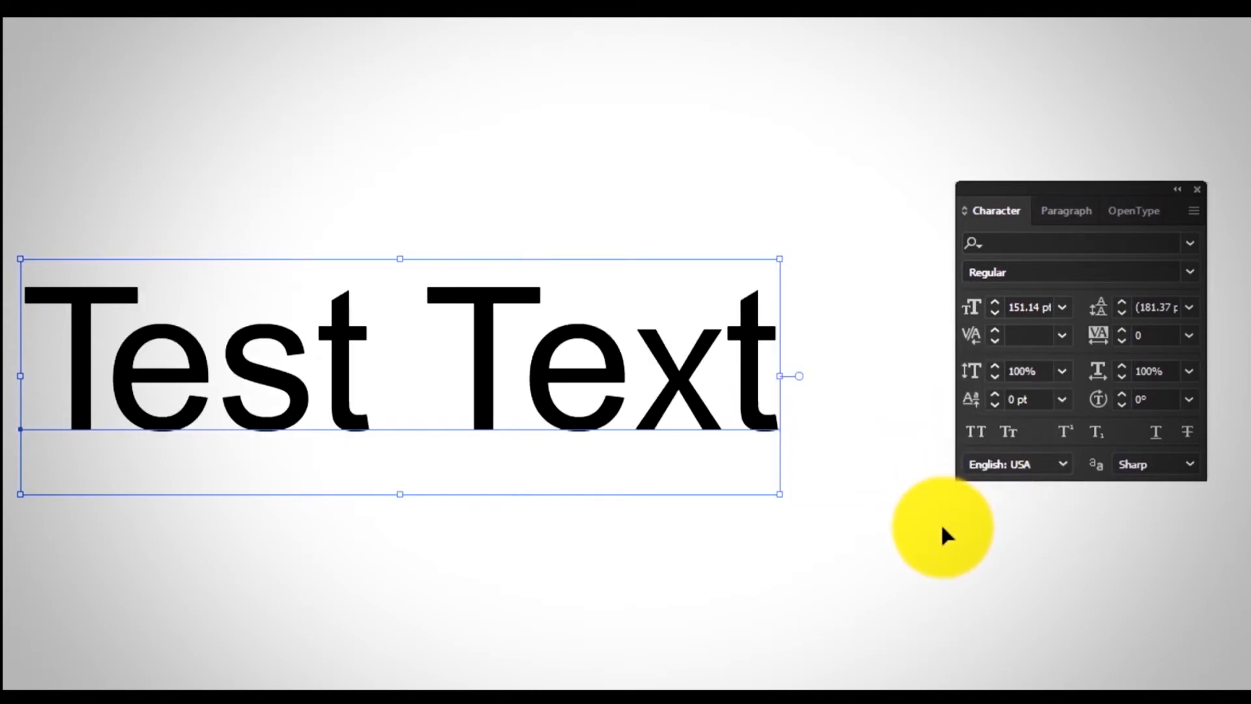
click(1014, 433)
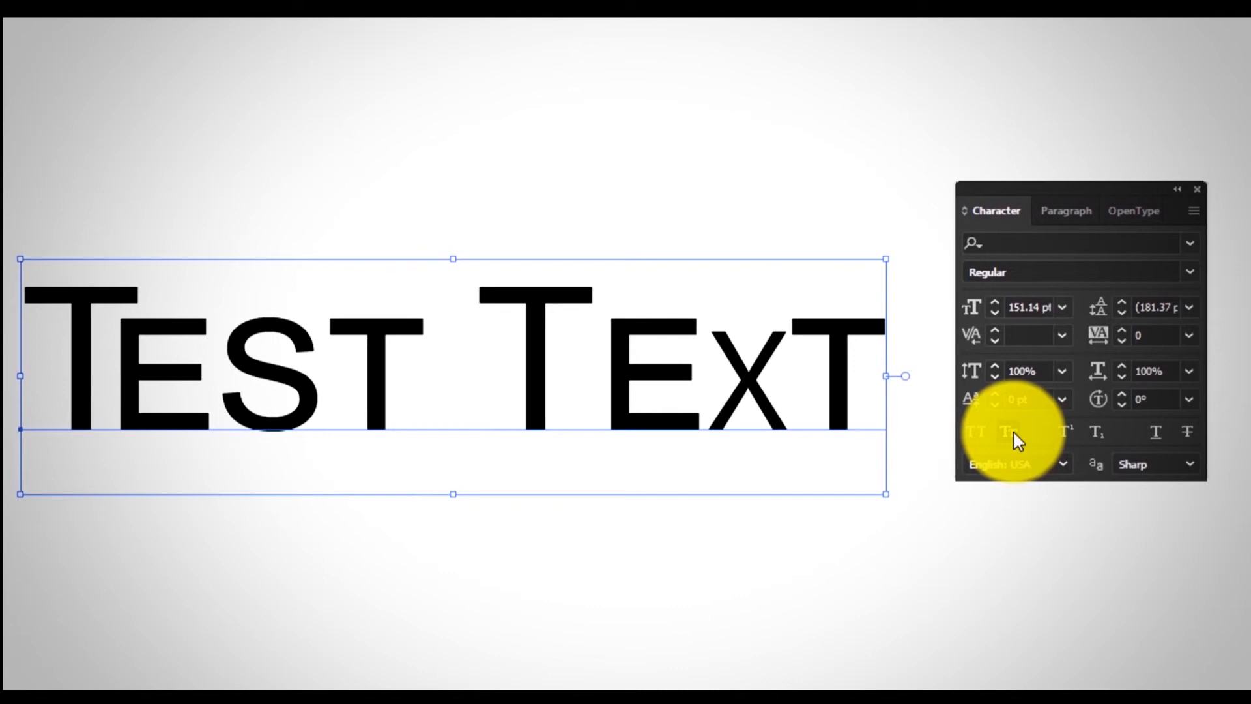
click(1015, 432)
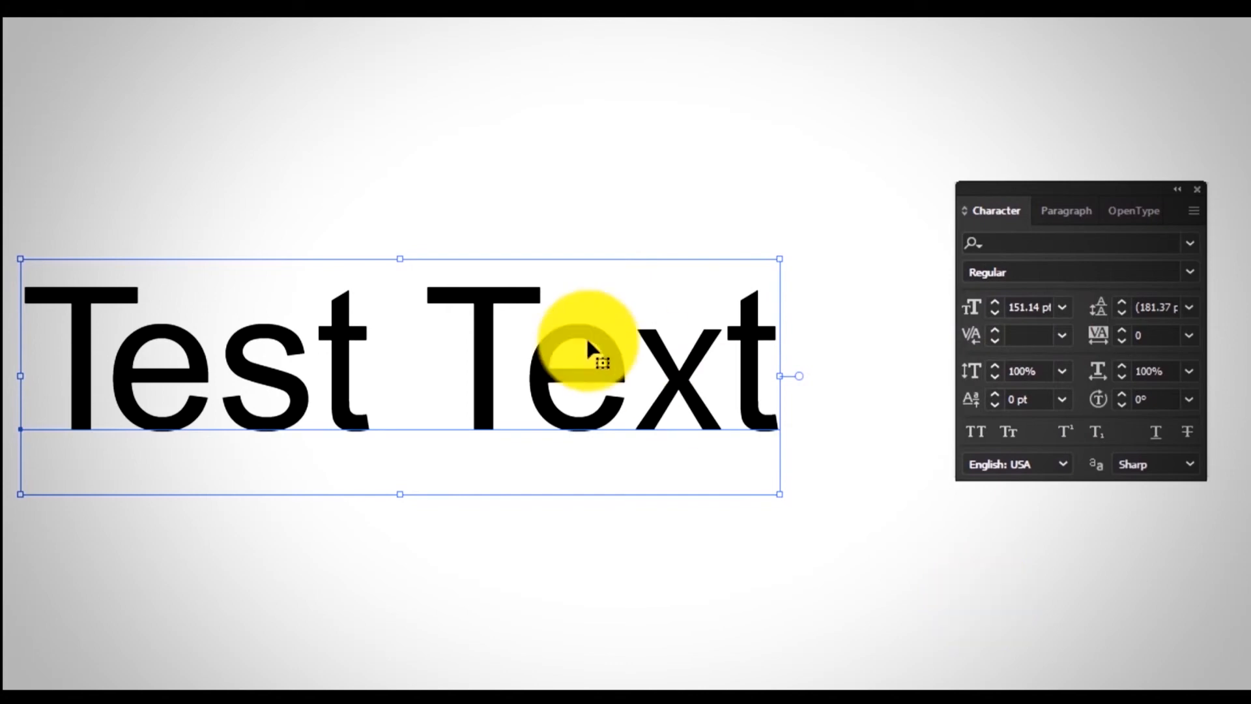
Create a new line of point text reading "A2 + 2AB + B2" above the test text.
click(18, 131)
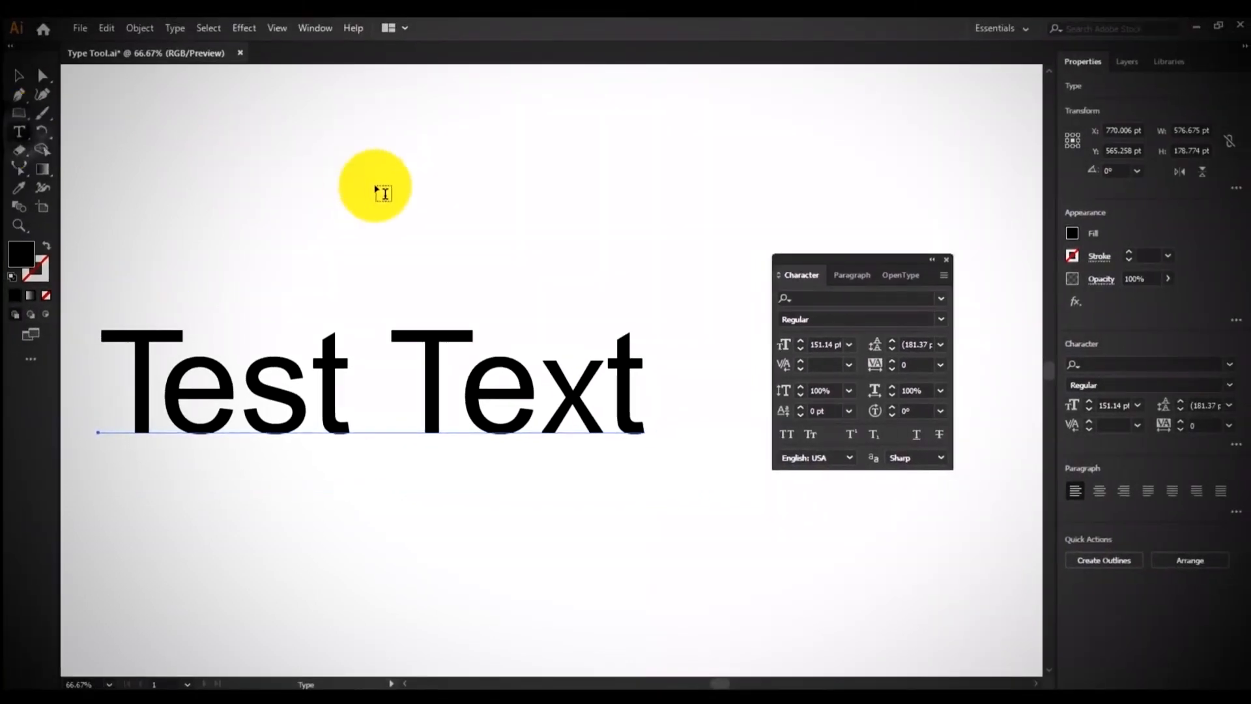
click(383, 193)
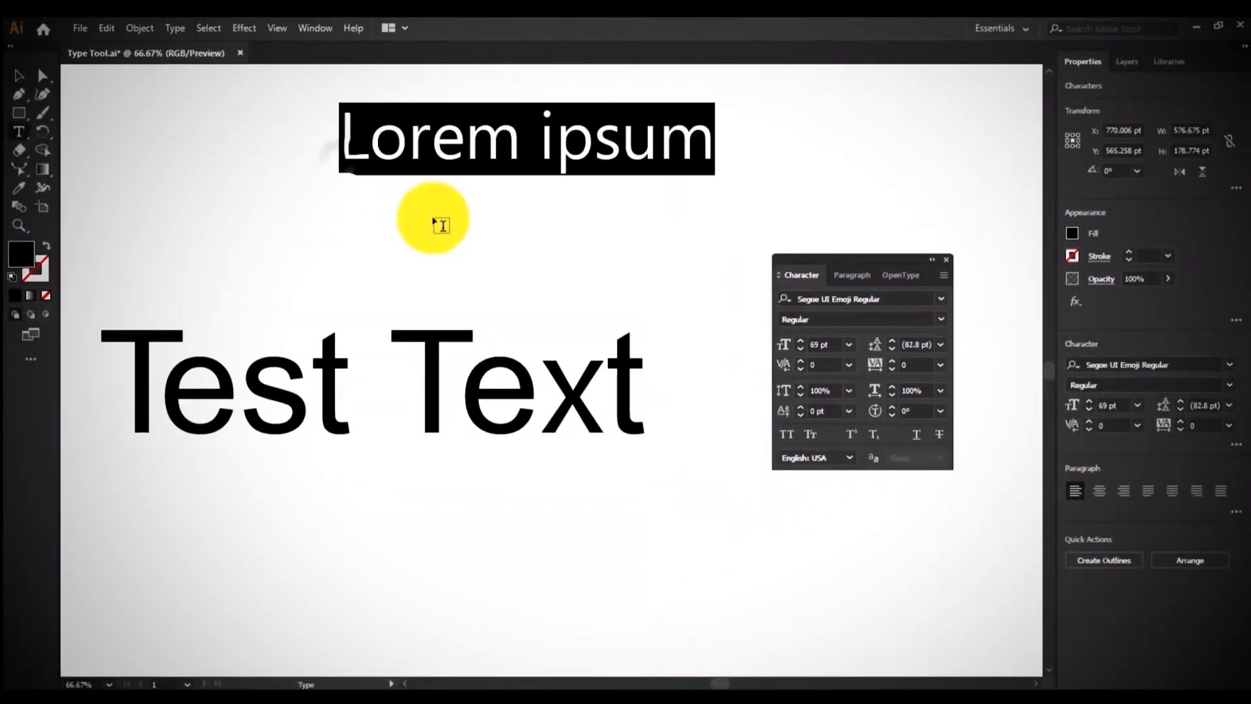
text(A2 + 2AB + B2)
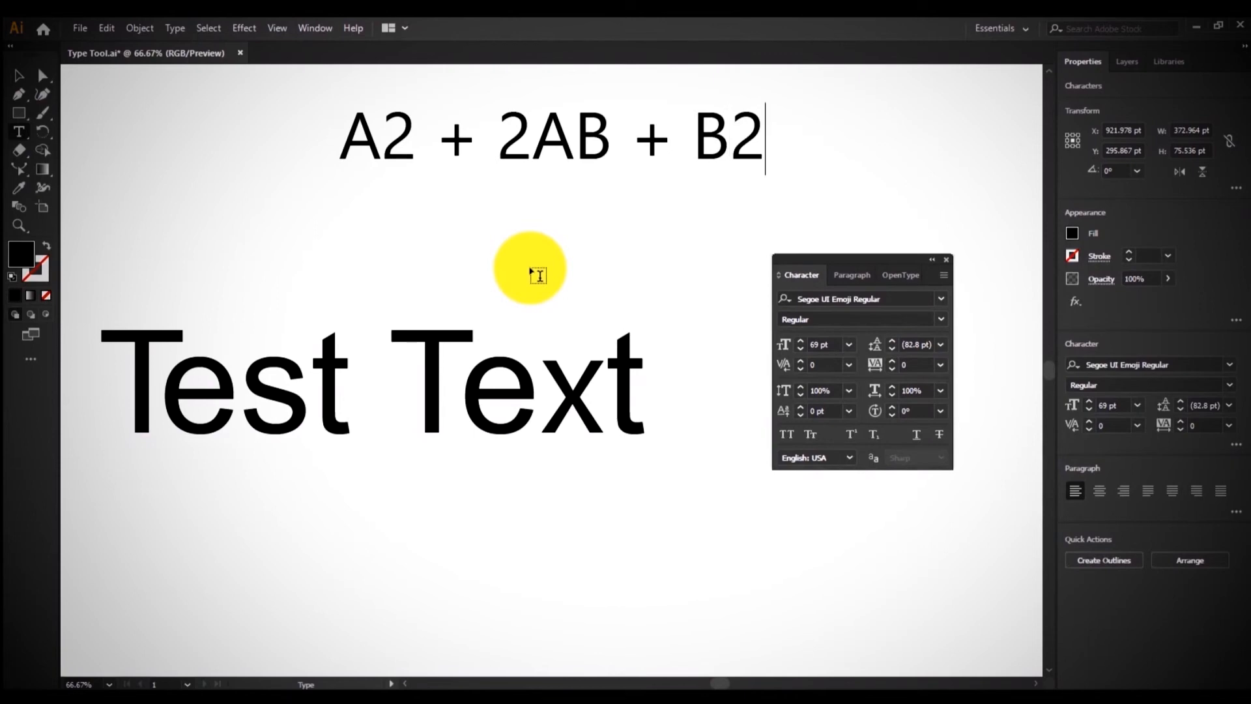
Make the 2 after the first A and the 2 after the last B superscript in the formula.
double_click(399, 137)
click(408, 139)
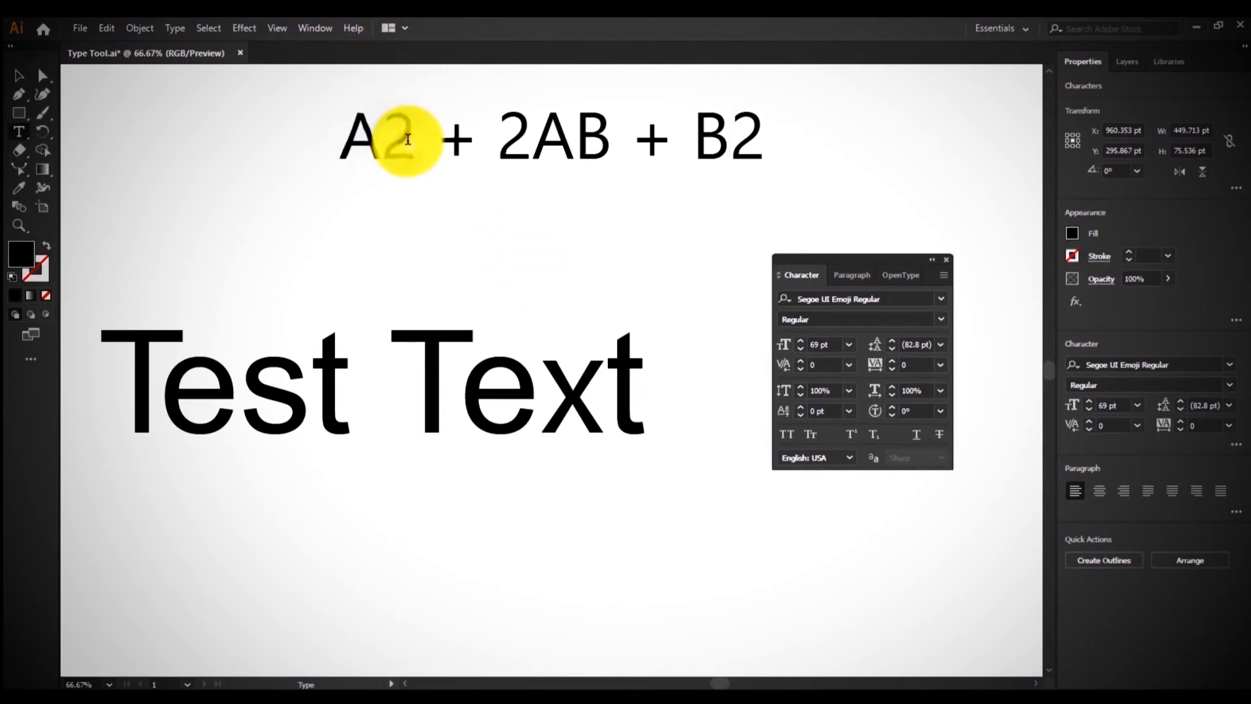
drag(399, 133, 417, 137)
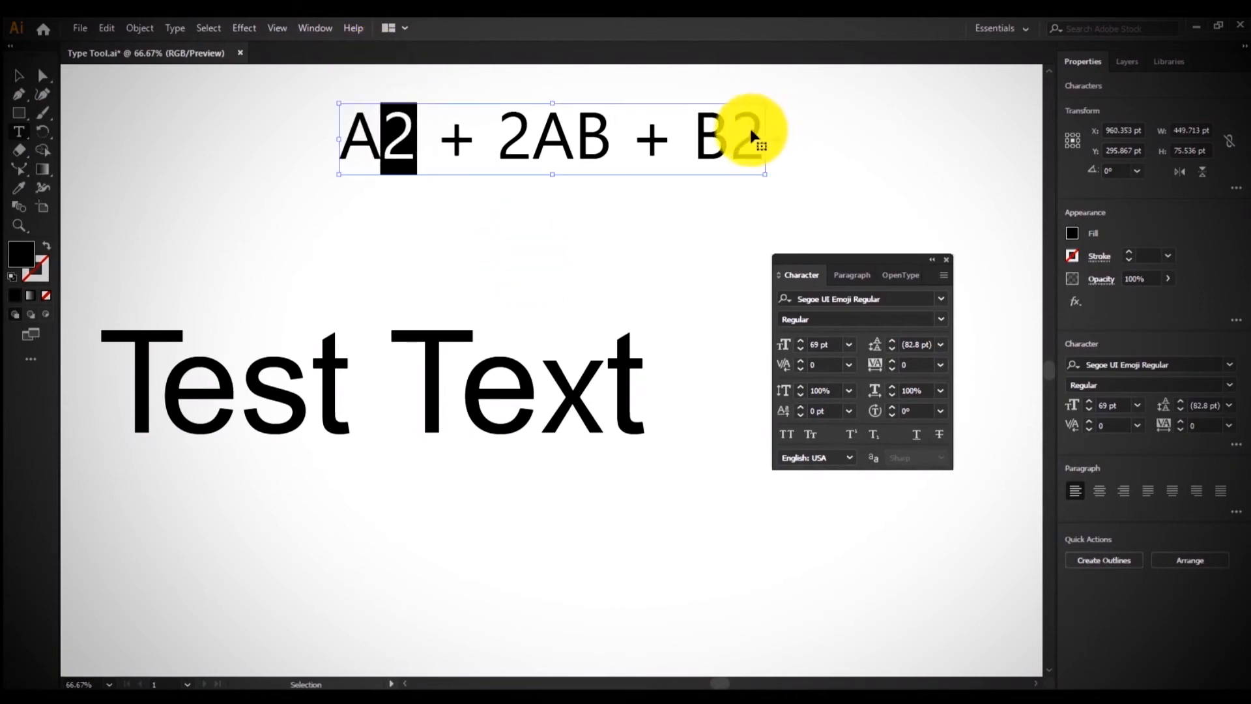
drag(742, 134, 756, 138)
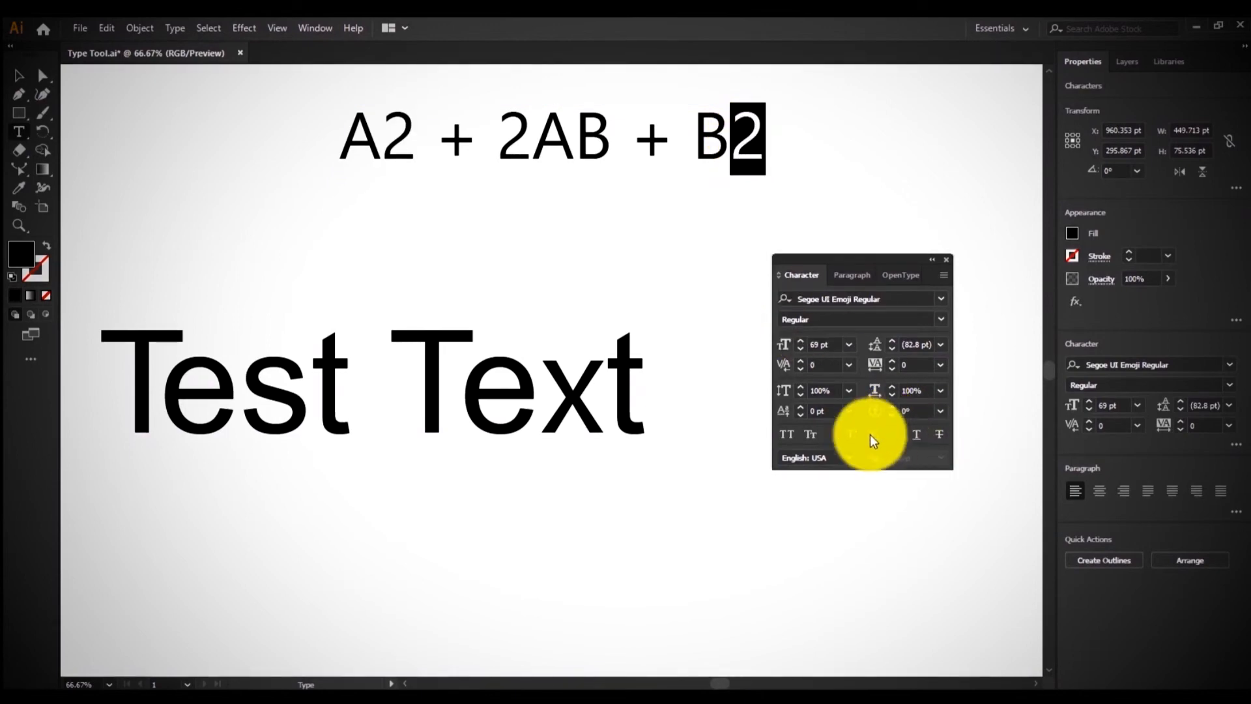
click(853, 436)
drag(383, 134, 417, 136)
click(852, 435)
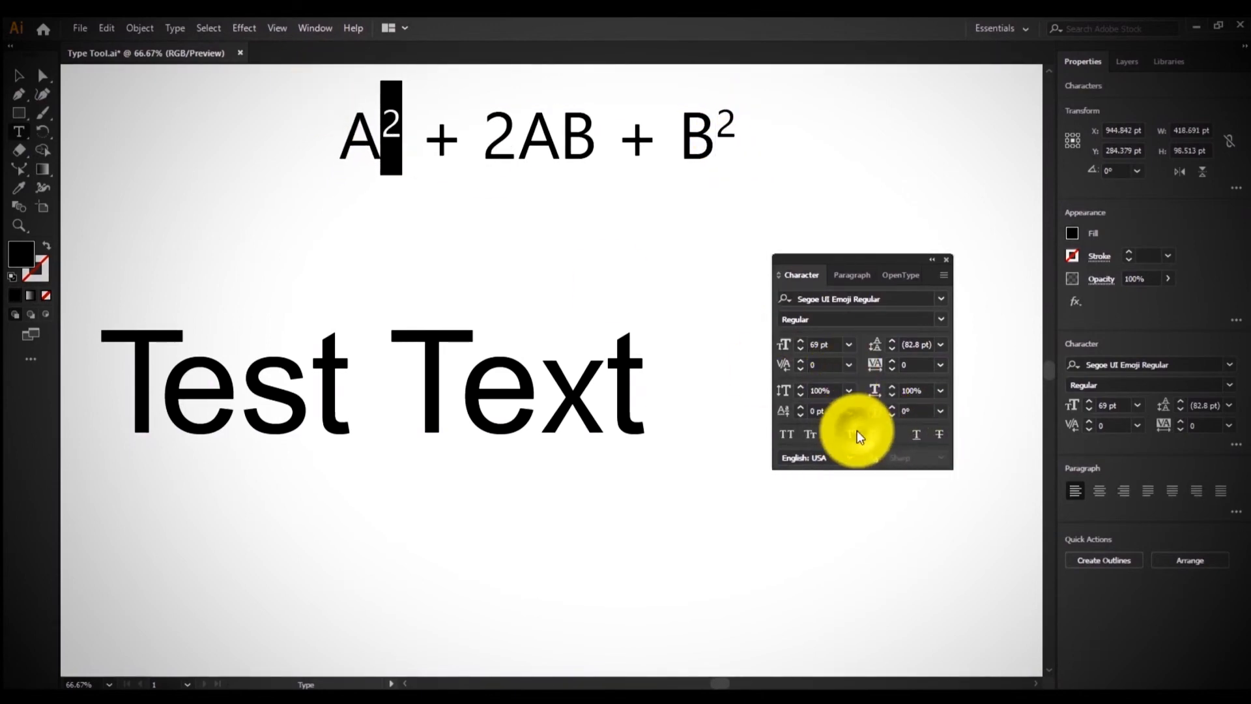
click(425, 143)
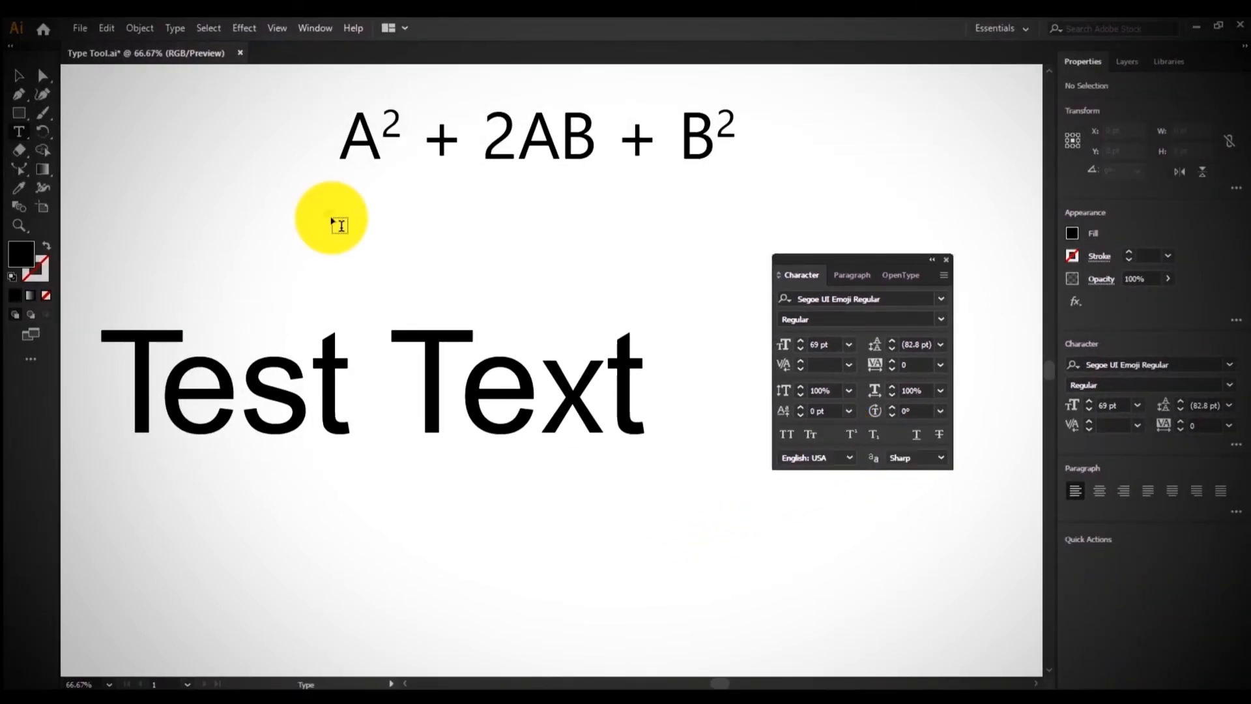
Add the text "H2O" just below the formula and make its 2 subscript.
click(340, 225)
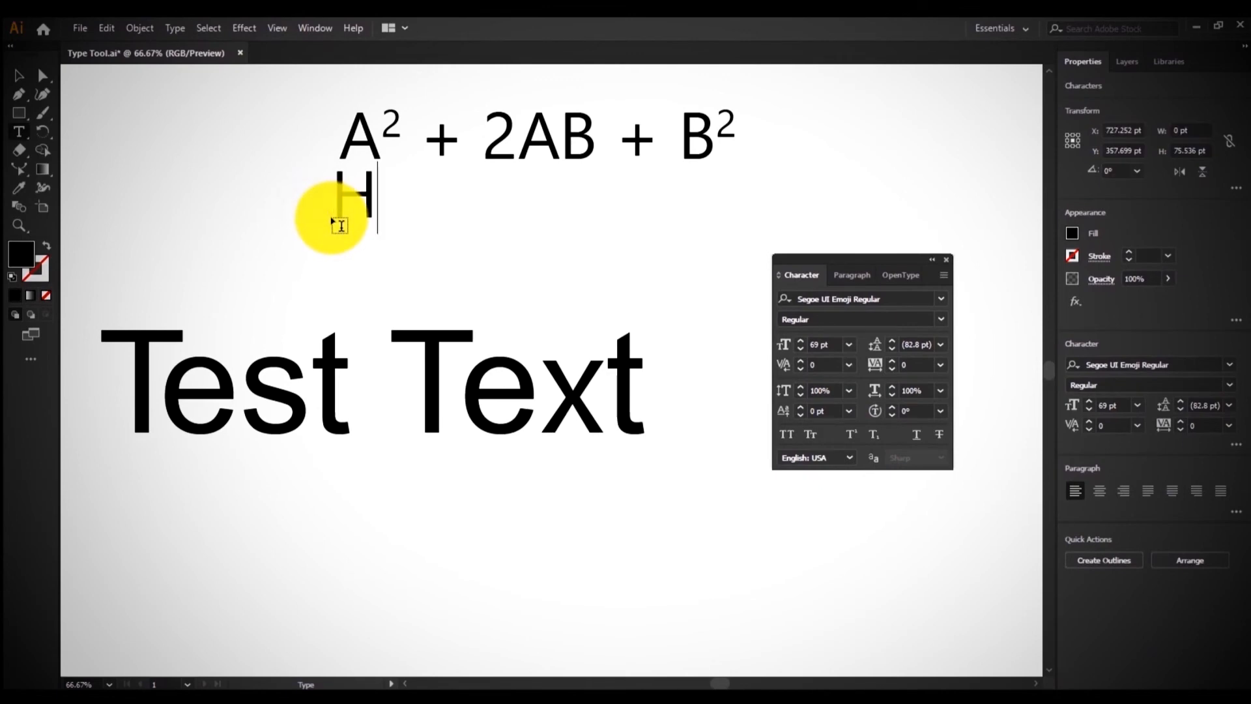
text(H2O)
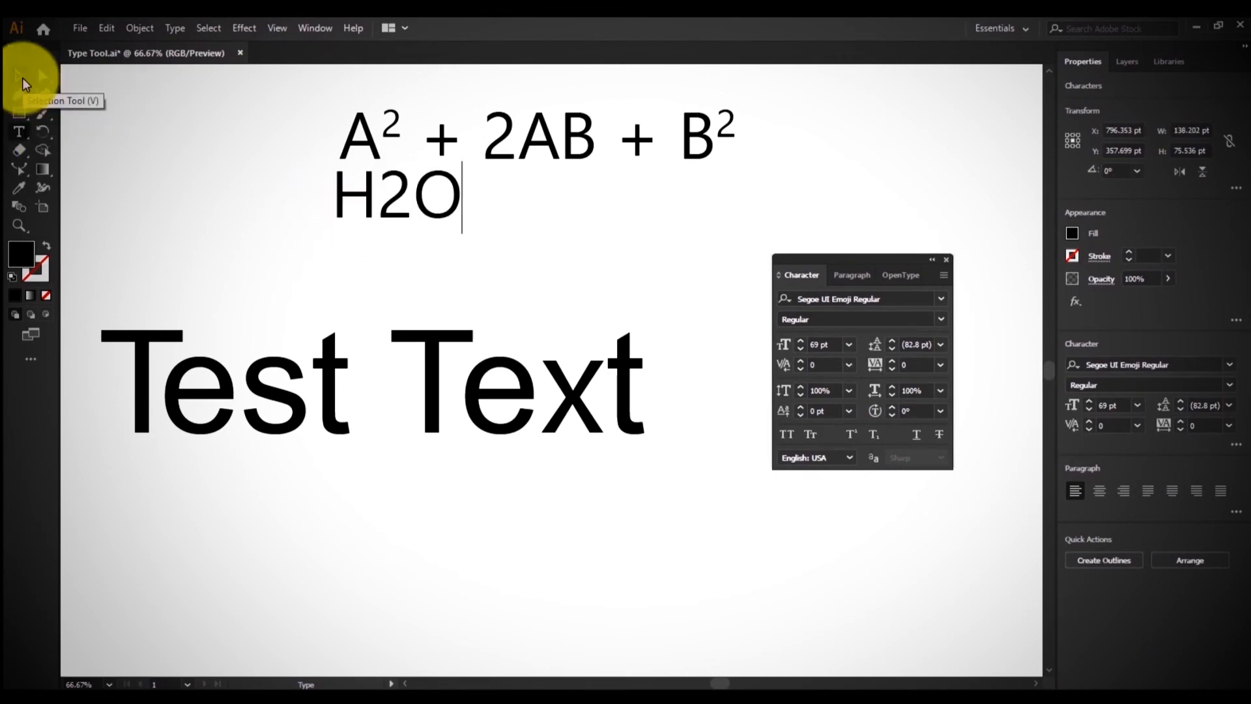
key(Escape)
drag(379, 196, 413, 196)
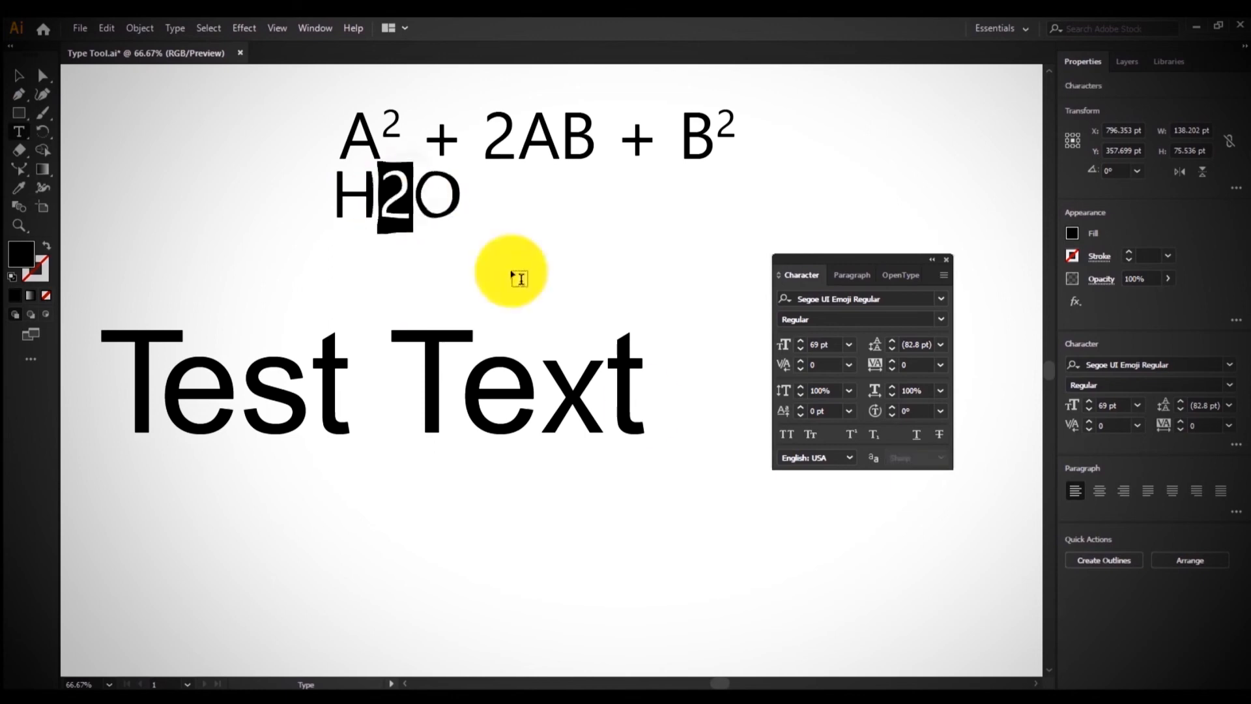
click(874, 436)
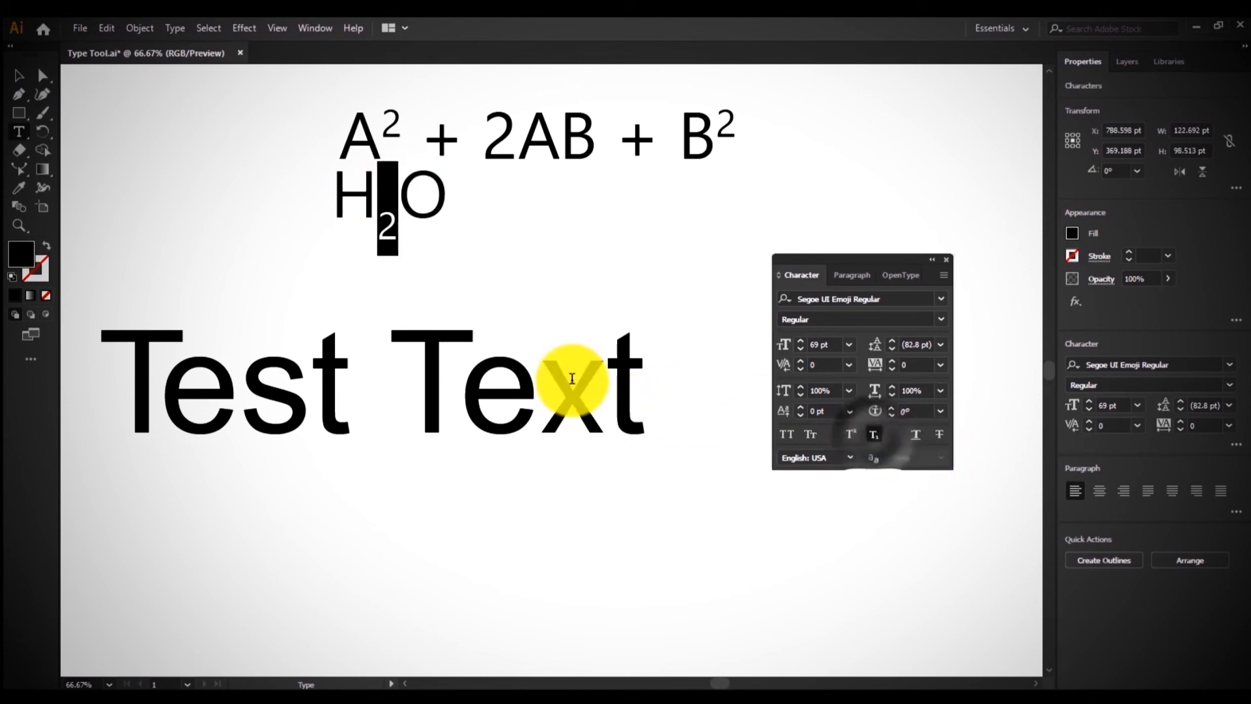
key(Escape)
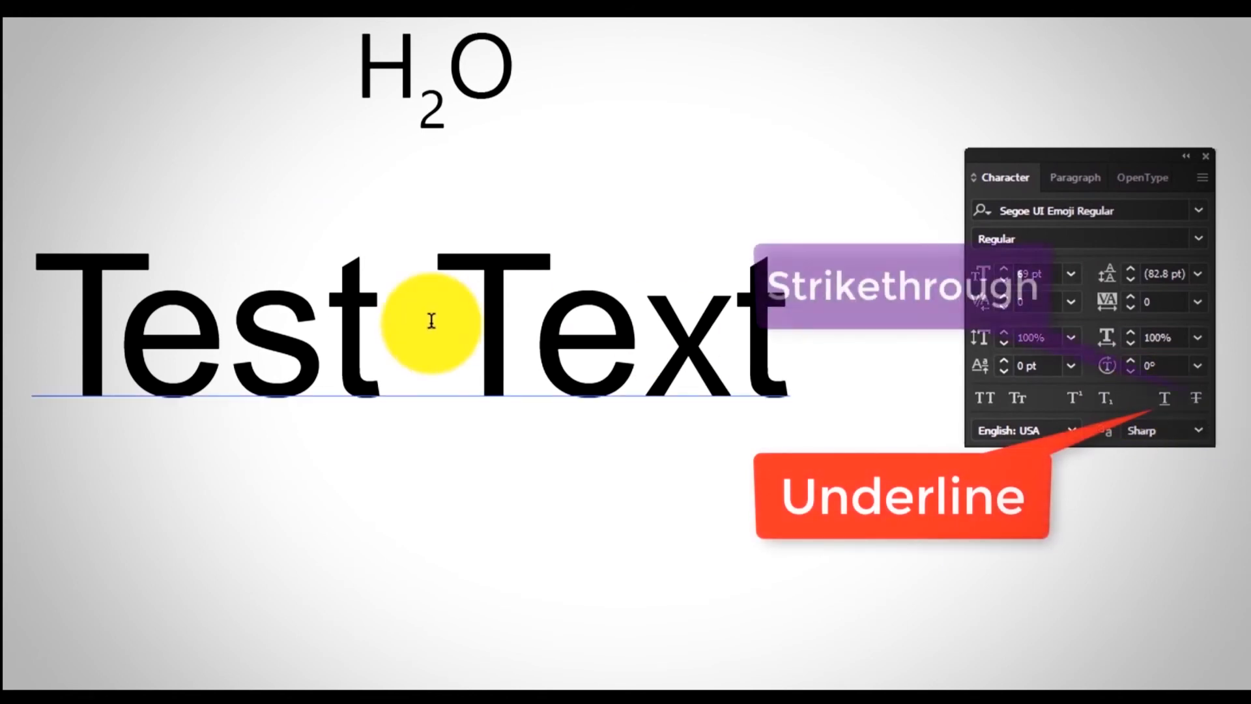
Underline the word "Test" and apply Strikethrough to the word "Text" in the large test text.
double_click(223, 293)
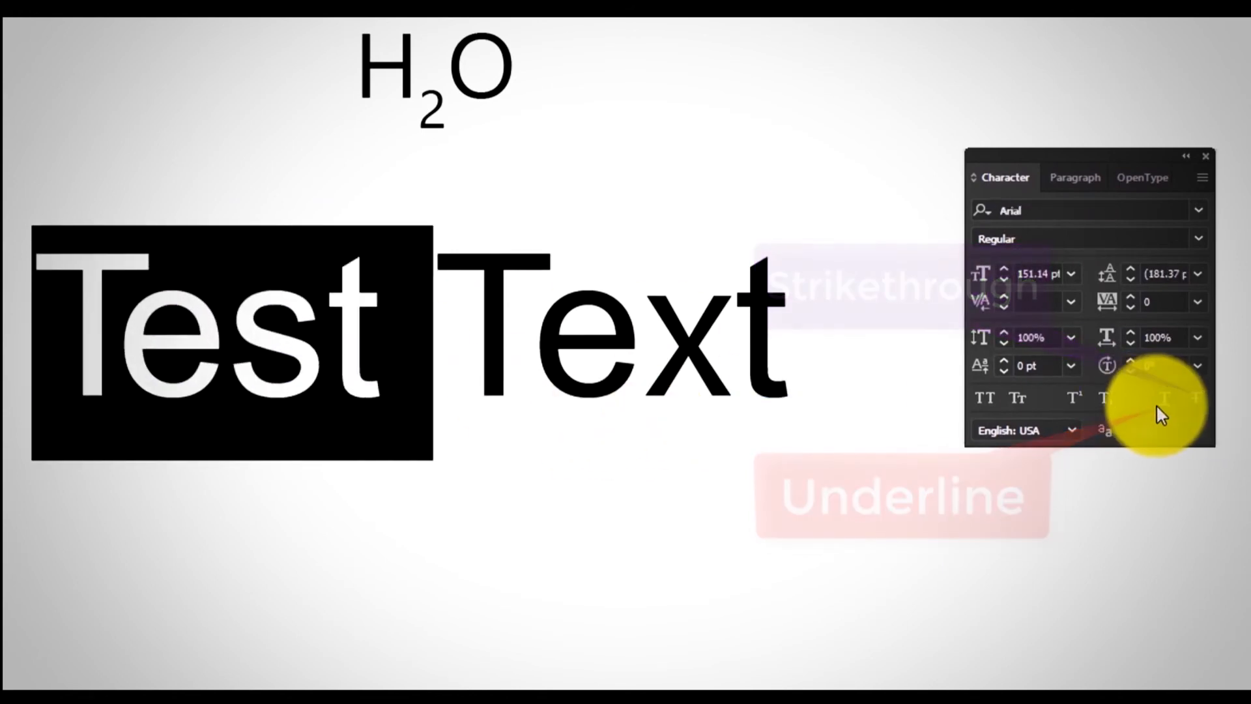
click(1161, 405)
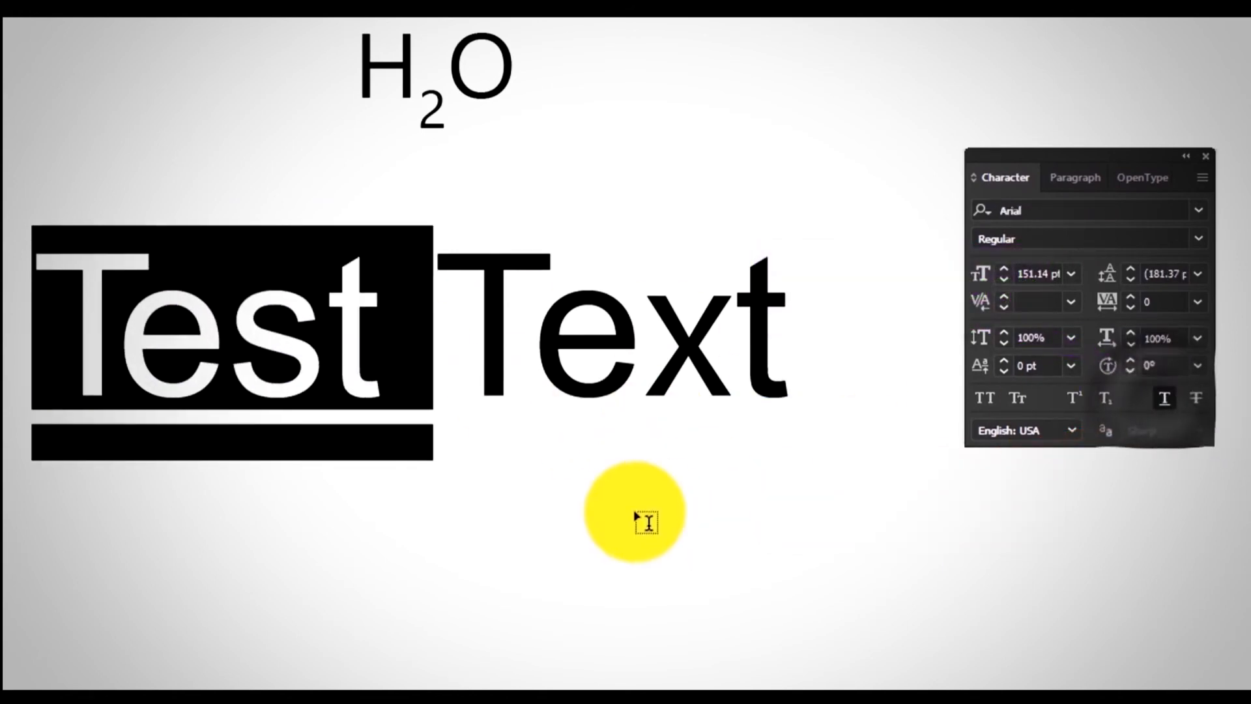
double_click(559, 321)
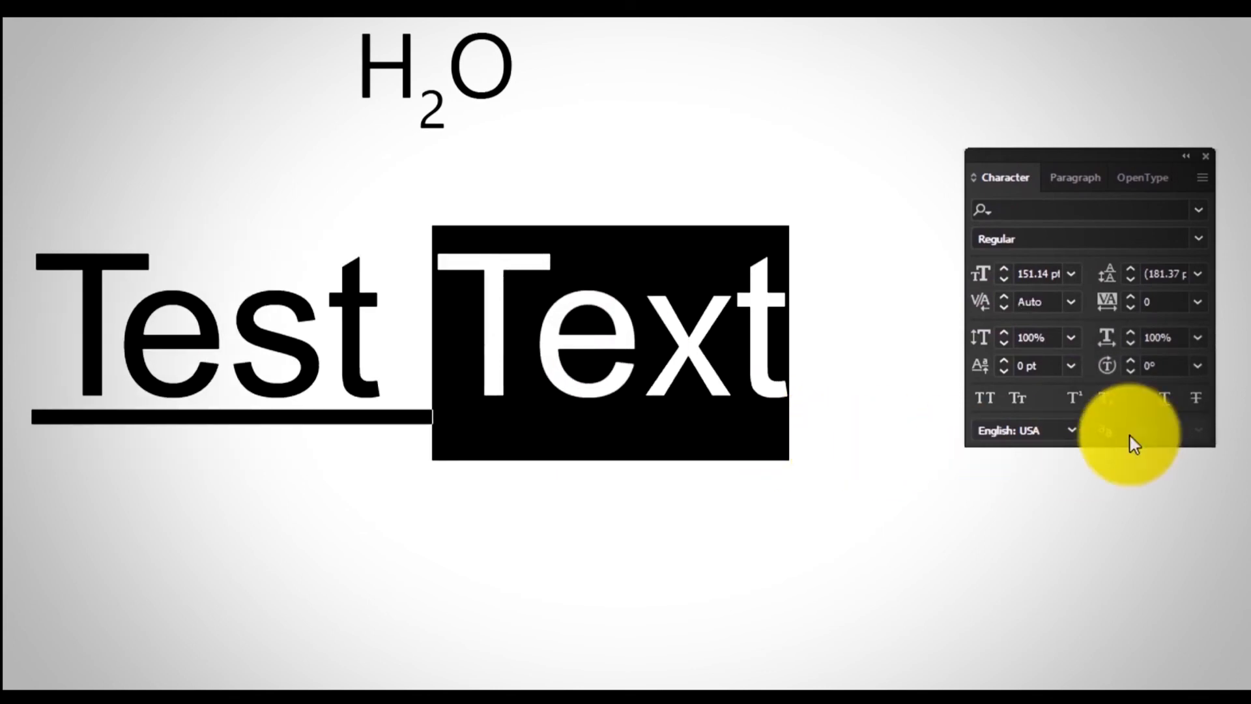
click(1198, 400)
click(601, 307)
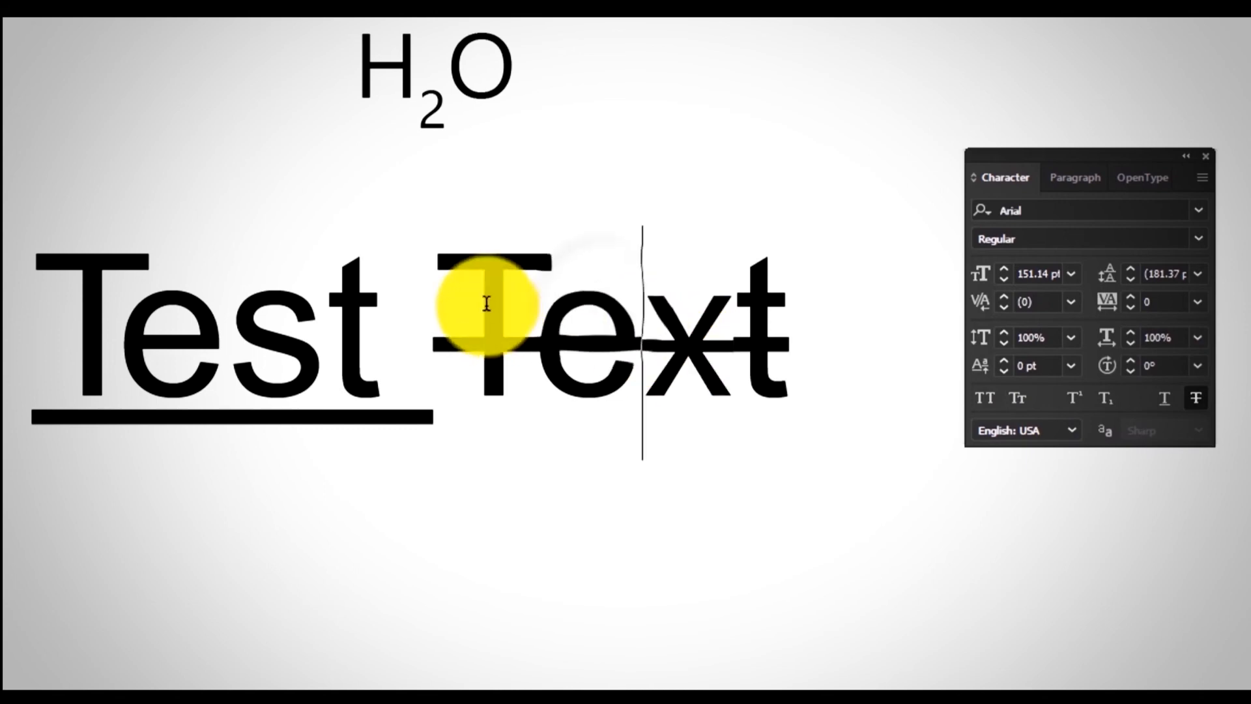
key(Escape)
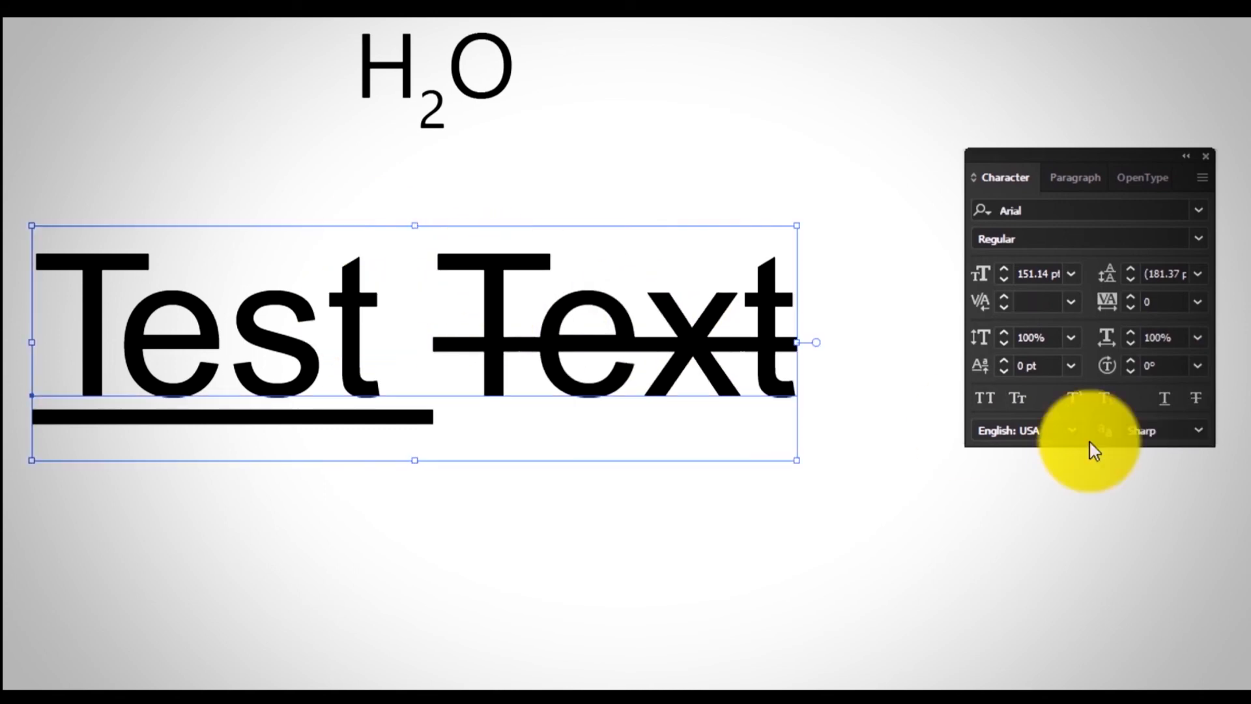